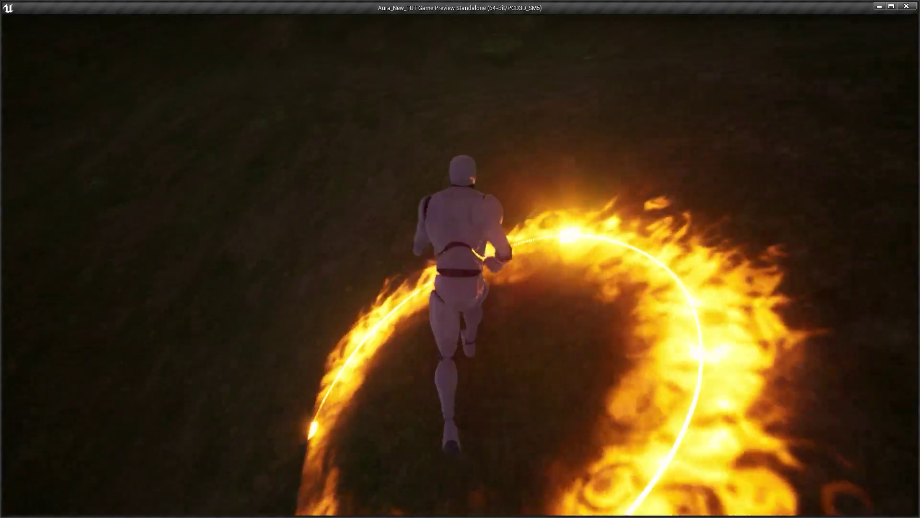
key("w")
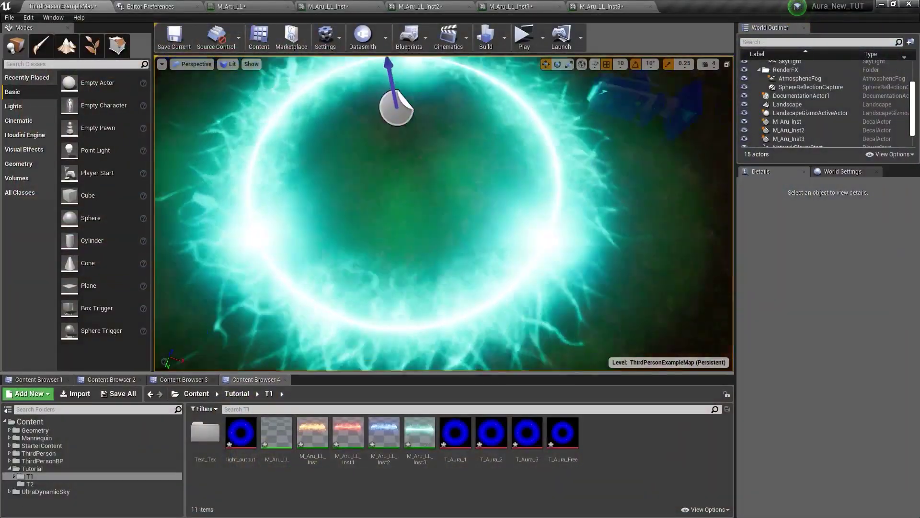
- Open the material instance used by the turquoise aura decal M_Aru_Inst3 and float its editor in a separate window over the level
key("s")
right_click_drag(443, 214, 431, 178)
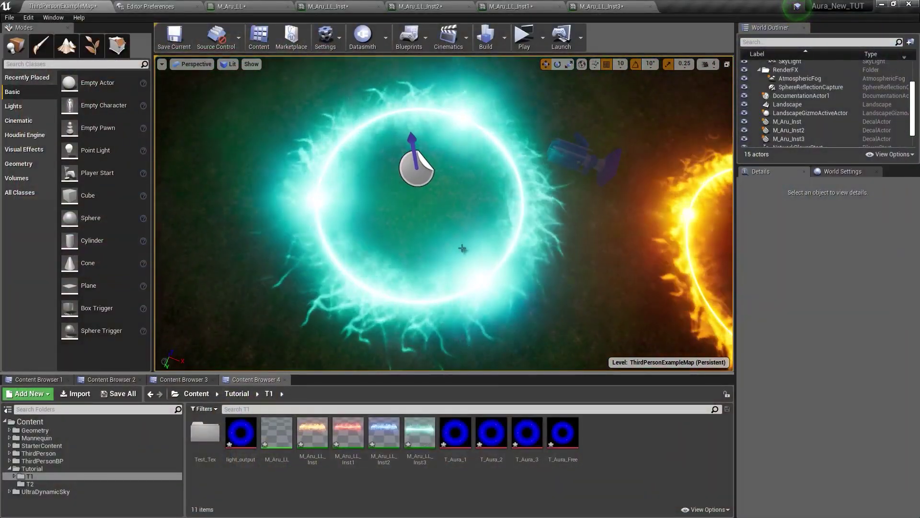
left_click(464, 217)
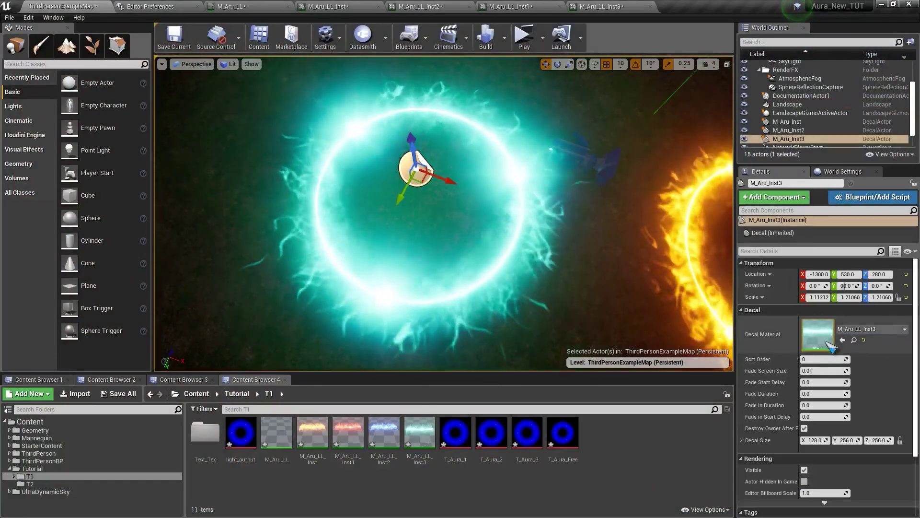
double_click(819, 336)
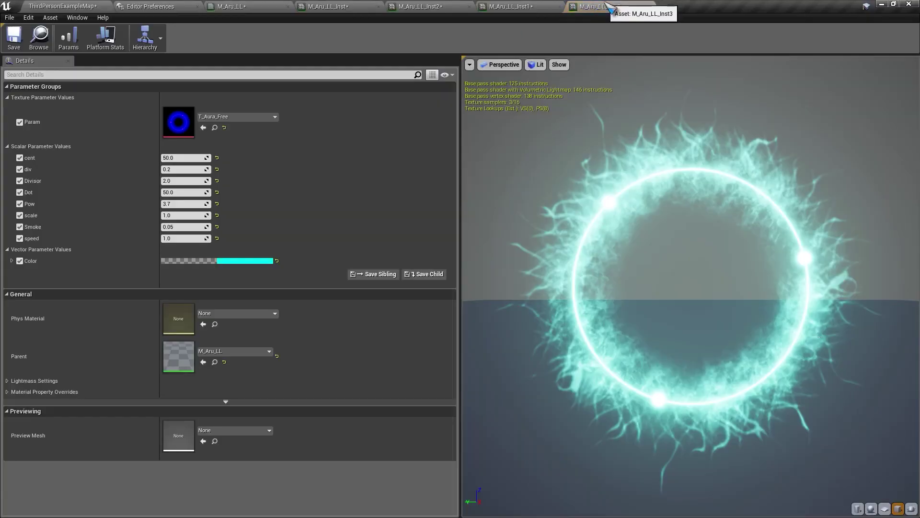
left_click_drag(611, 7, 605, 207)
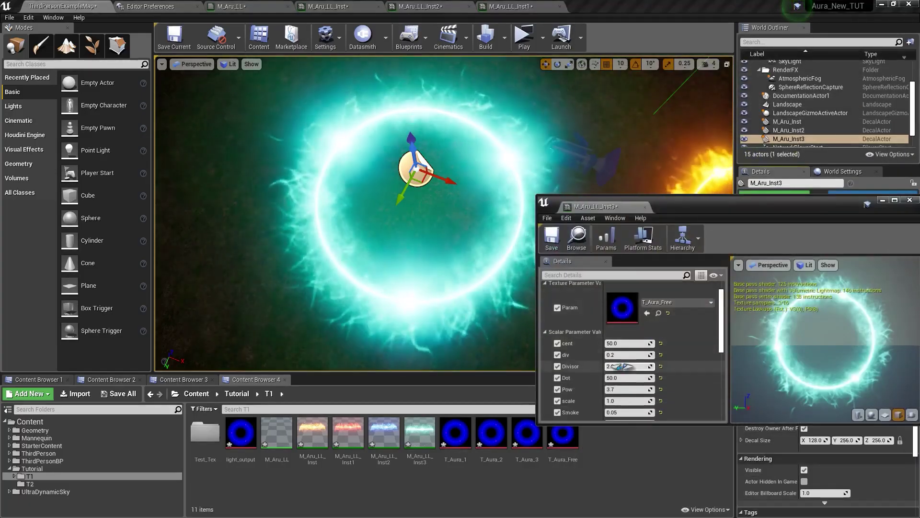
- Change the material instance's Color parameter to deep blue, with a hue of about 240 and a value of 222
scroll(623, 366, "down", 3)
left_click(663, 400)
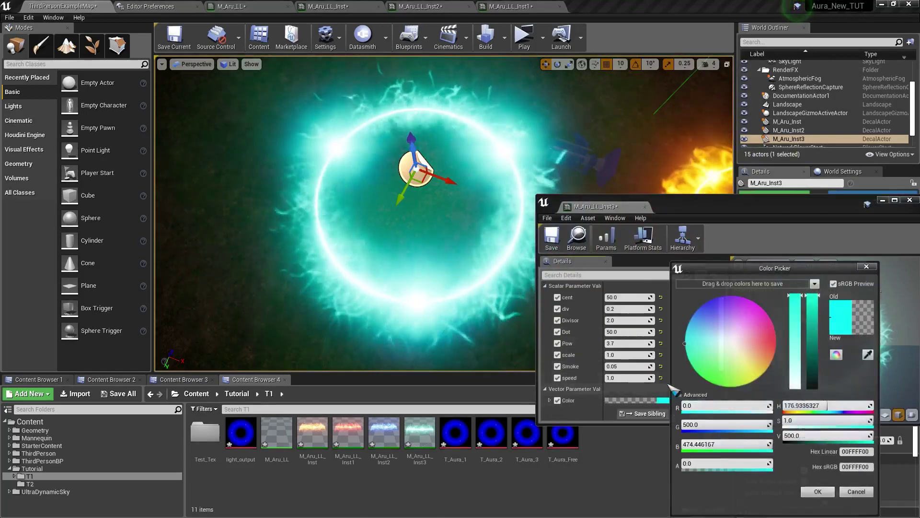
left_click(708, 301)
left_click(814, 326)
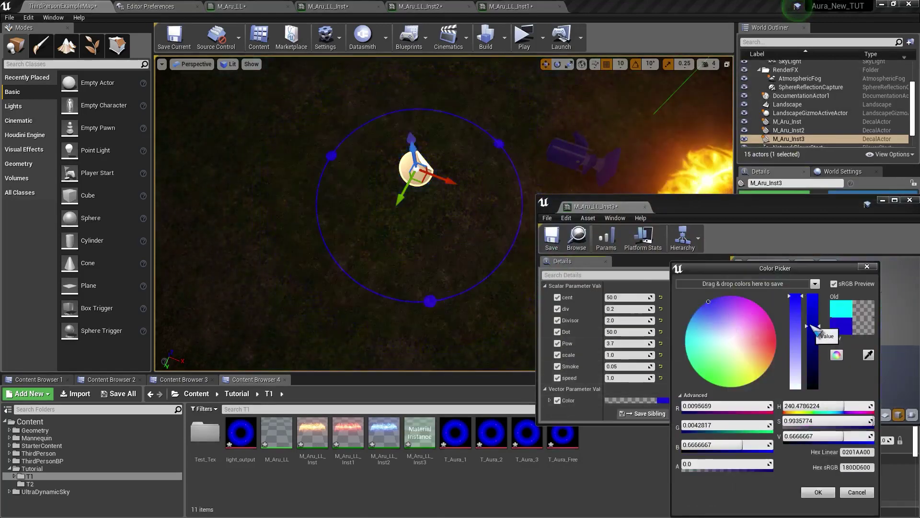
left_click(806, 436)
type("222")
key("Return")
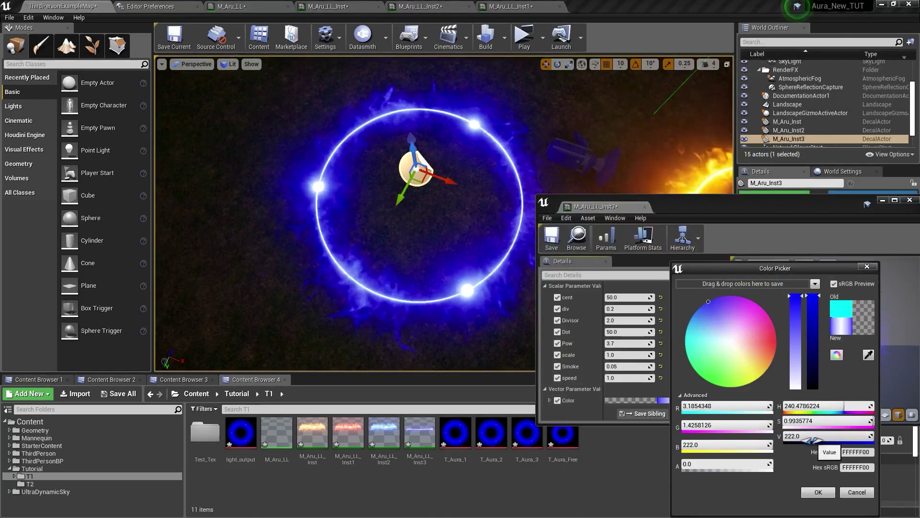
left_click(818, 492)
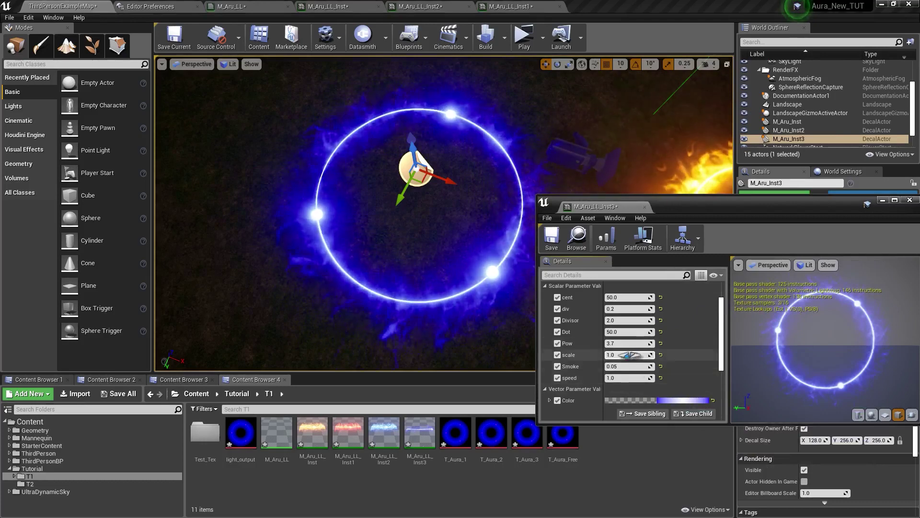
- Increase the aura's scale parameter to about 1.5 and set the cent parameter to 1000
scroll(633, 311, "up", 1)
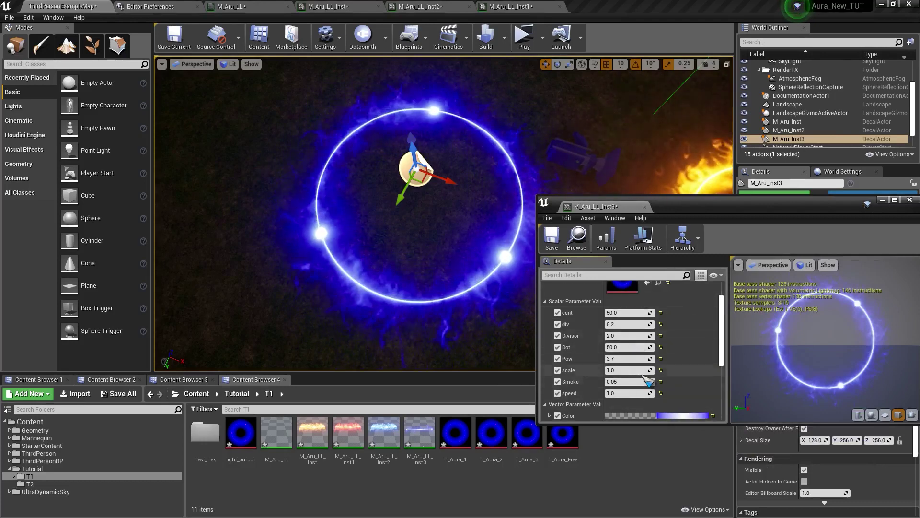
left_click_drag(629, 369, 673, 370)
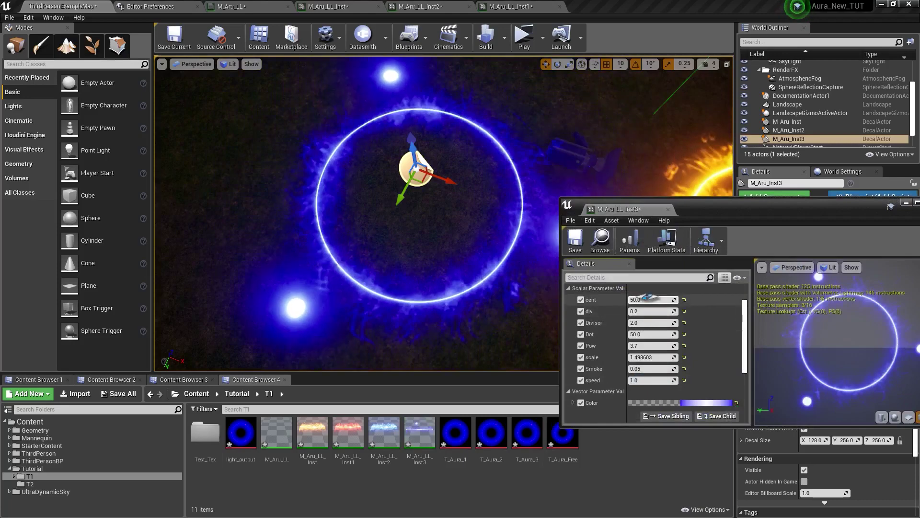
left_click(637, 300)
type("1000")
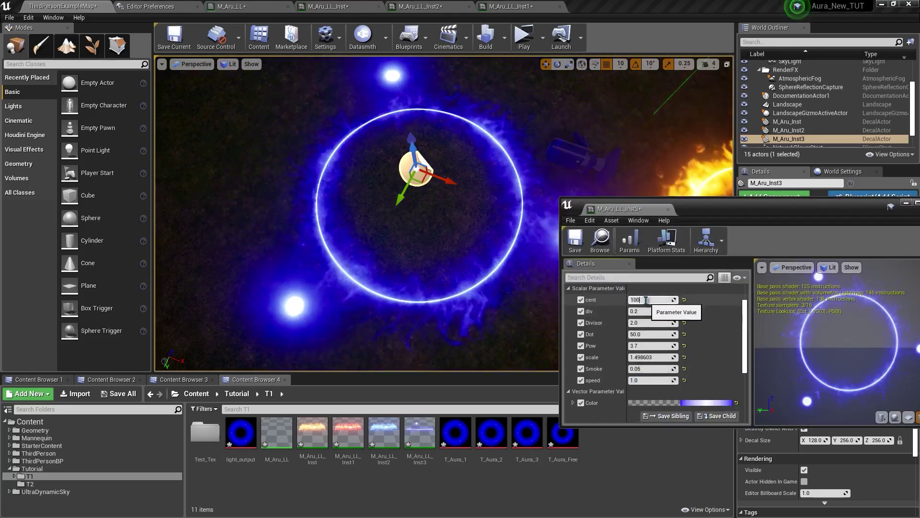
key("Return")
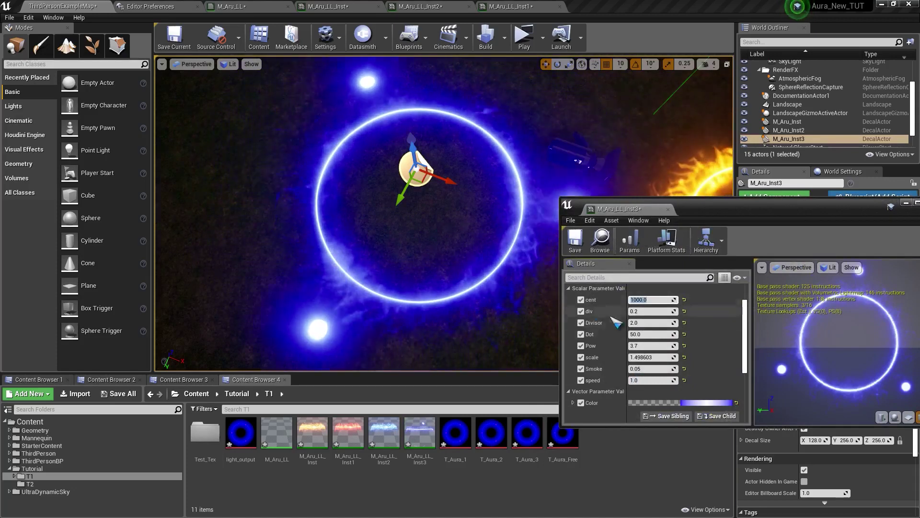
- Try Dot parameter values of 0 and 1, and settle on 100000
left_click(658, 334)
type("0")
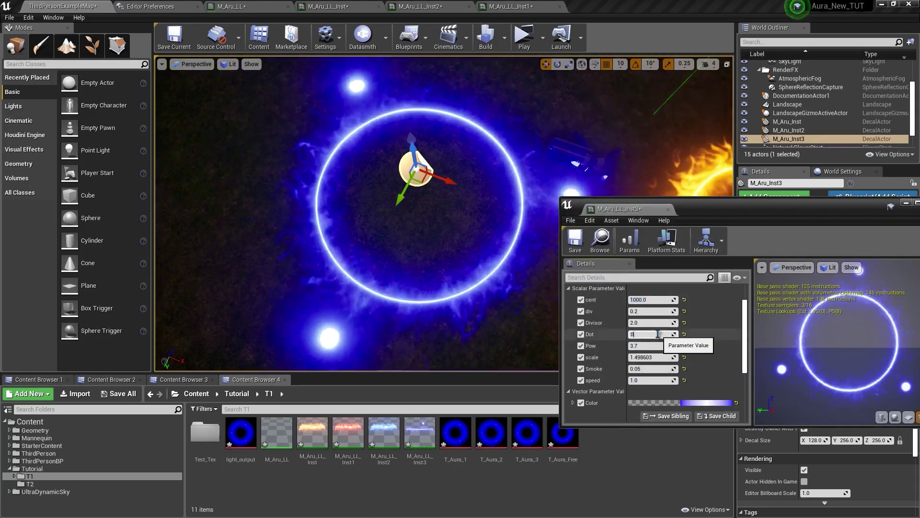
key("Return")
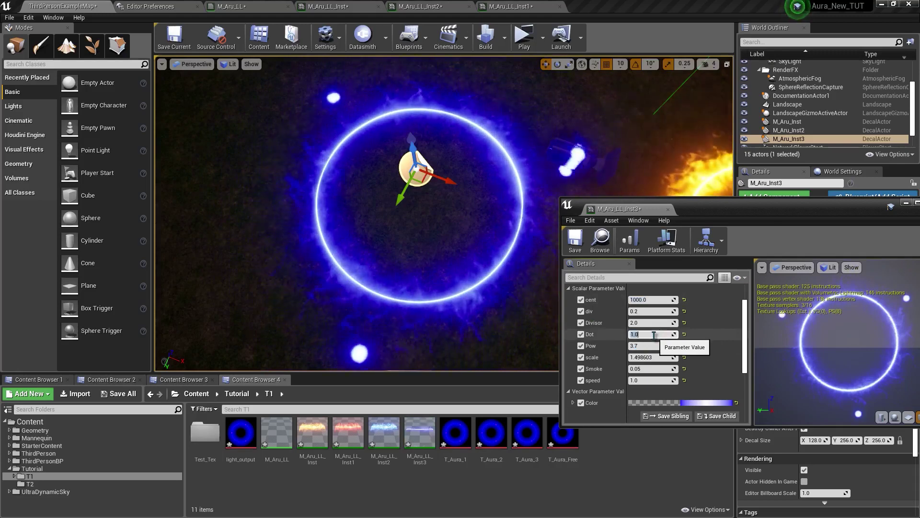
key("Return")
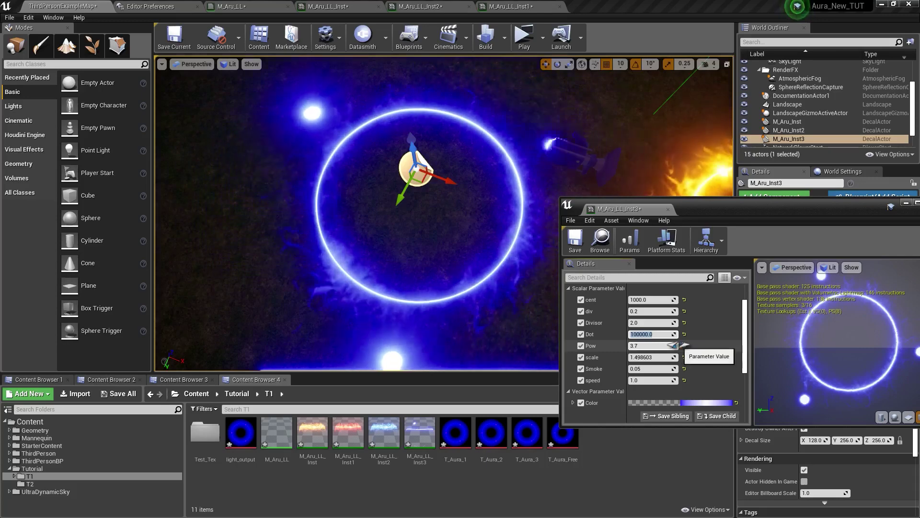
- Recolor the aura to pink-red with a hue of about 351, and set the Smoke parameter to 0.09
left_click(683, 401)
left_click_drag(716, 366, 795, 334)
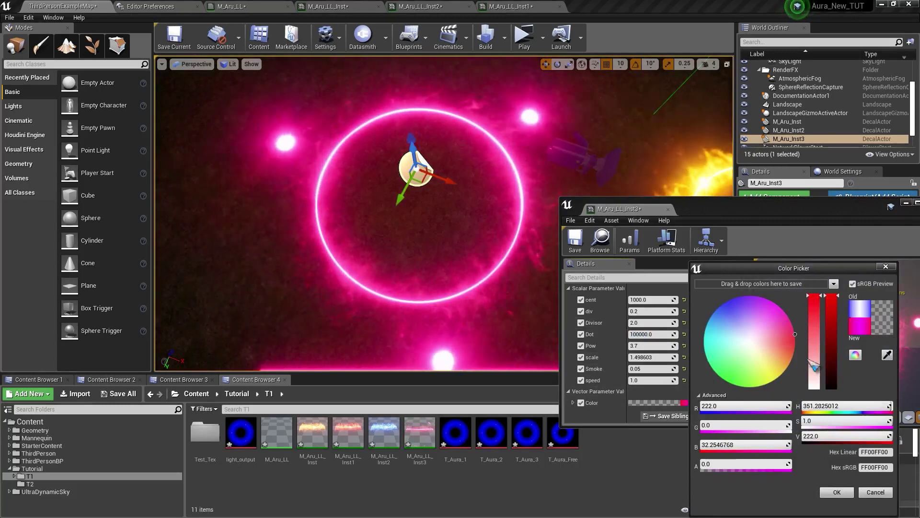
left_click(830, 493)
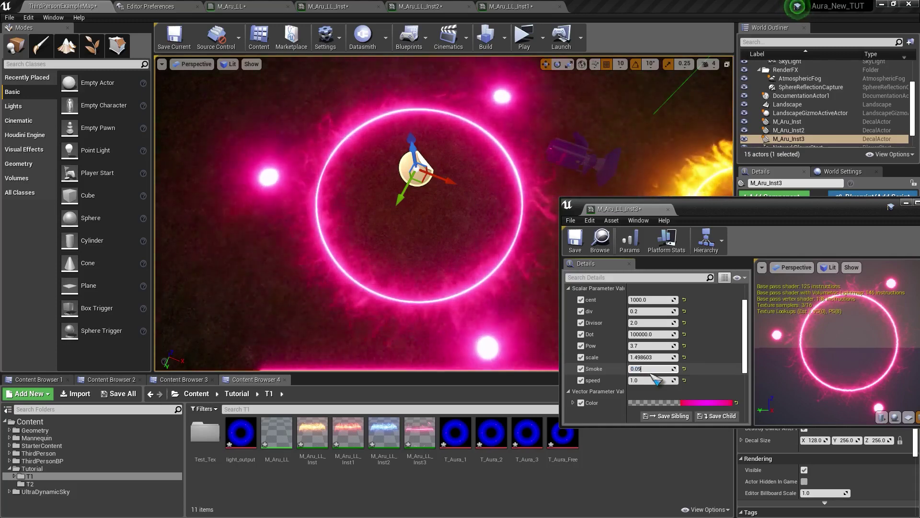
key("Return")
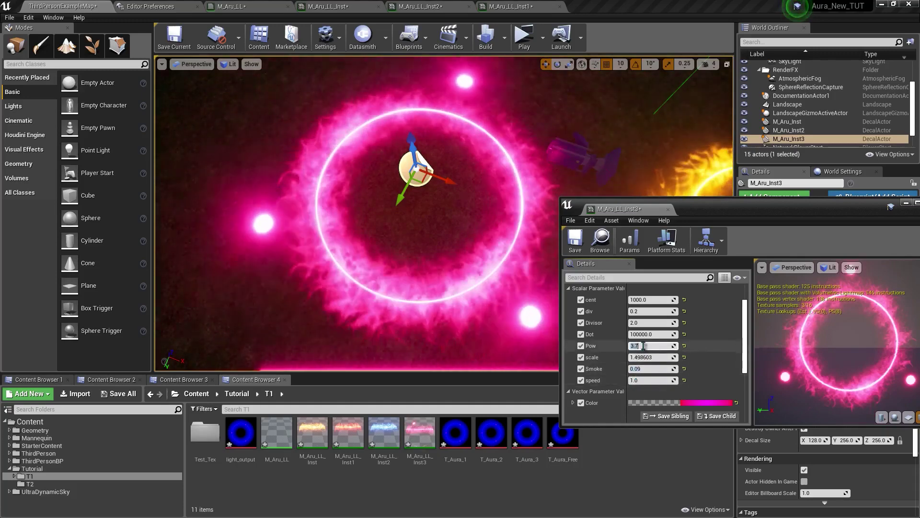
- Try Pow parameter values of 5, 10 and 1 on the aura, and settle on 4
left_click(643, 346)
type("5")
key("Return")
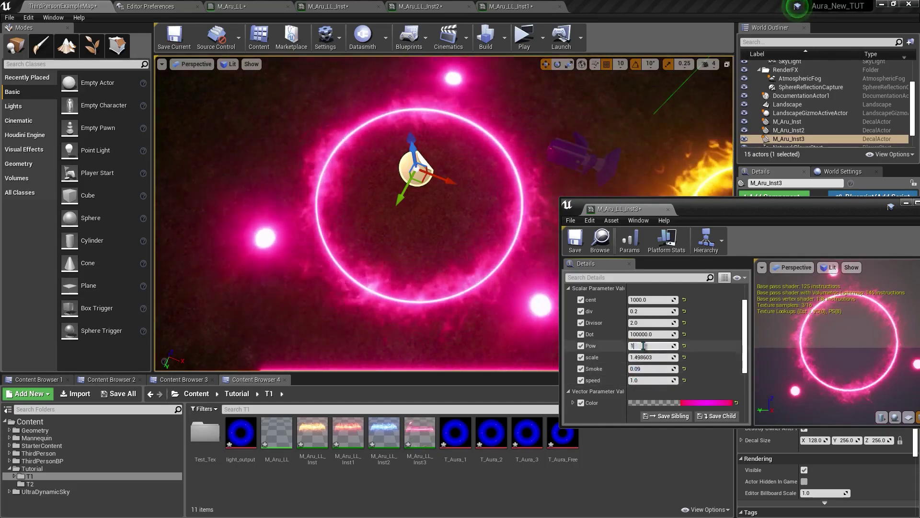
key("Return")
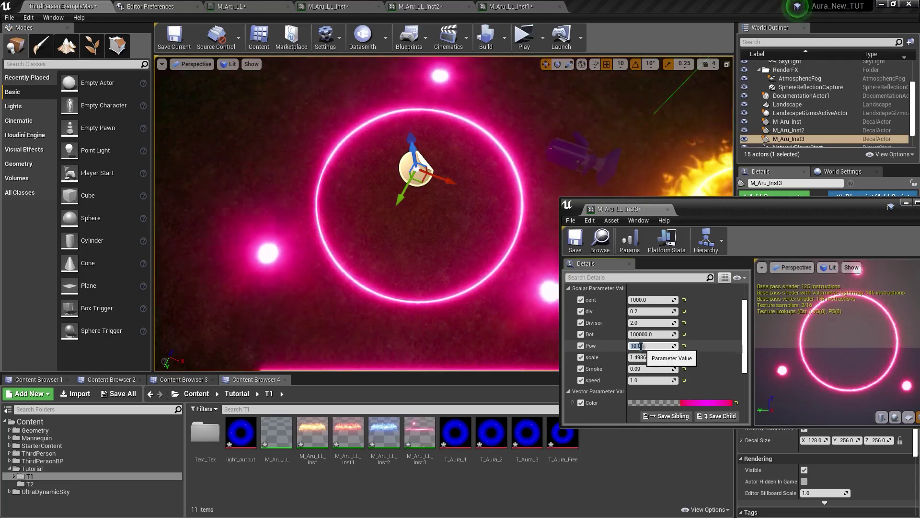
key("Return")
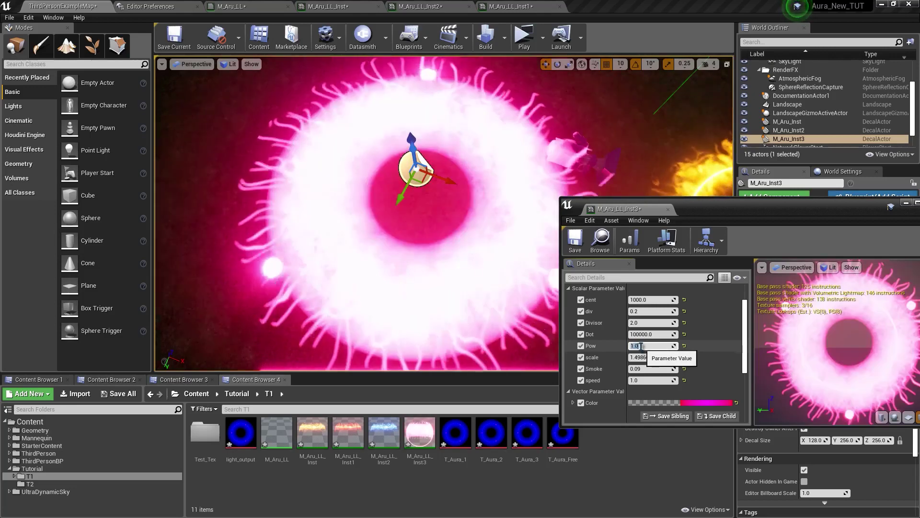
type("5")
key("Return")
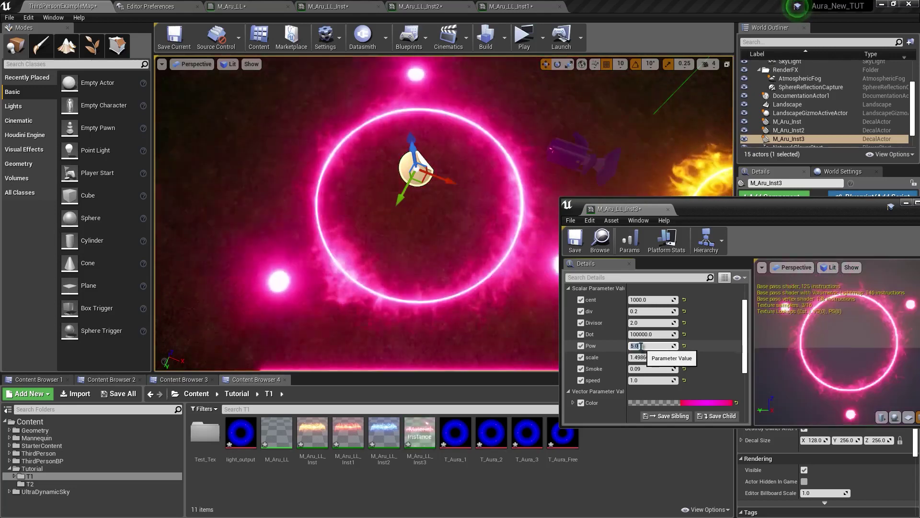
type("4")
key("Return")
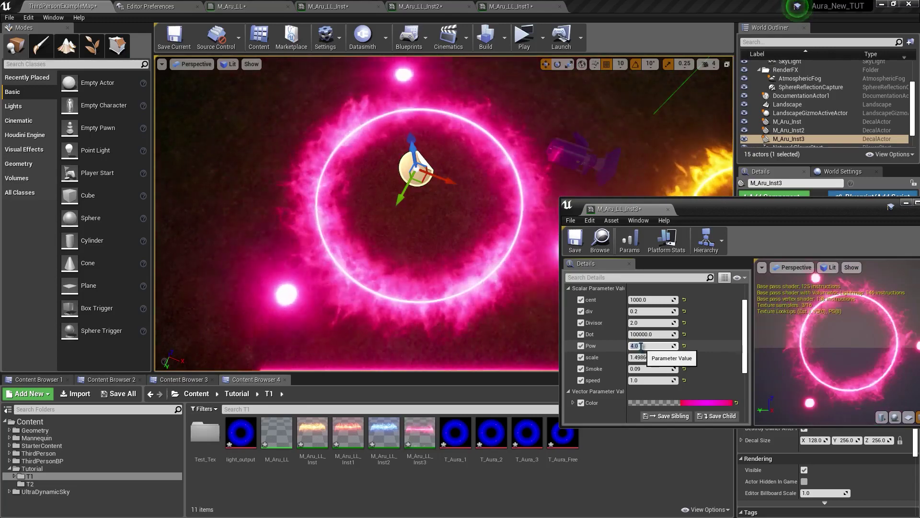
- Try div parameter values of 0.9 and 0.1 on the aura, and settle on 0.4
left_click(671, 310)
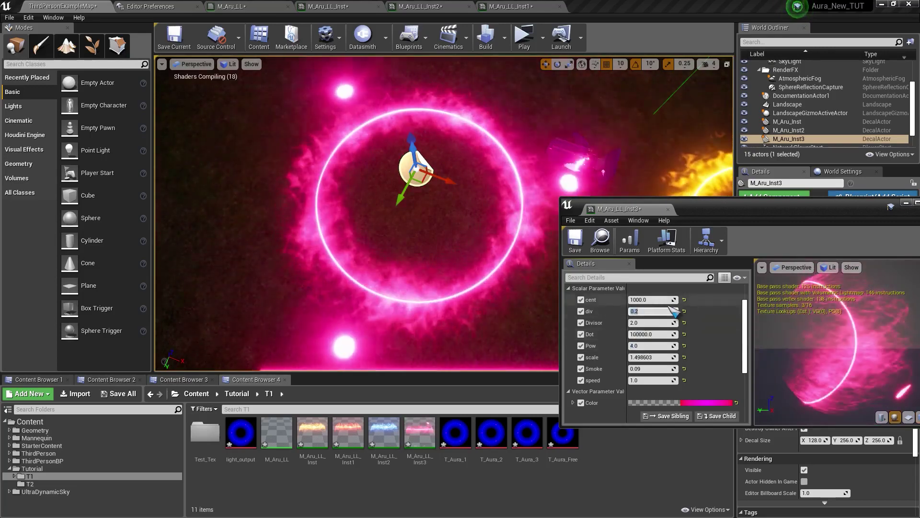
key("Return")
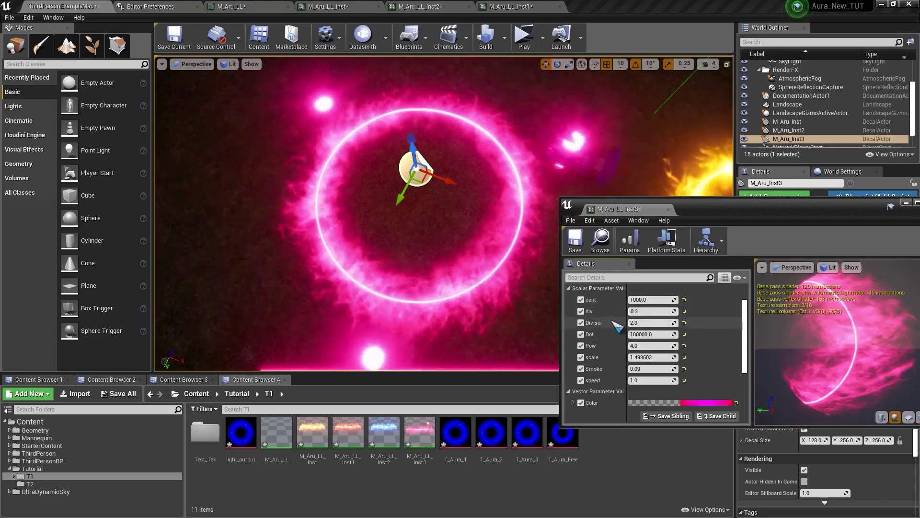
type("0.9")
key("Return")
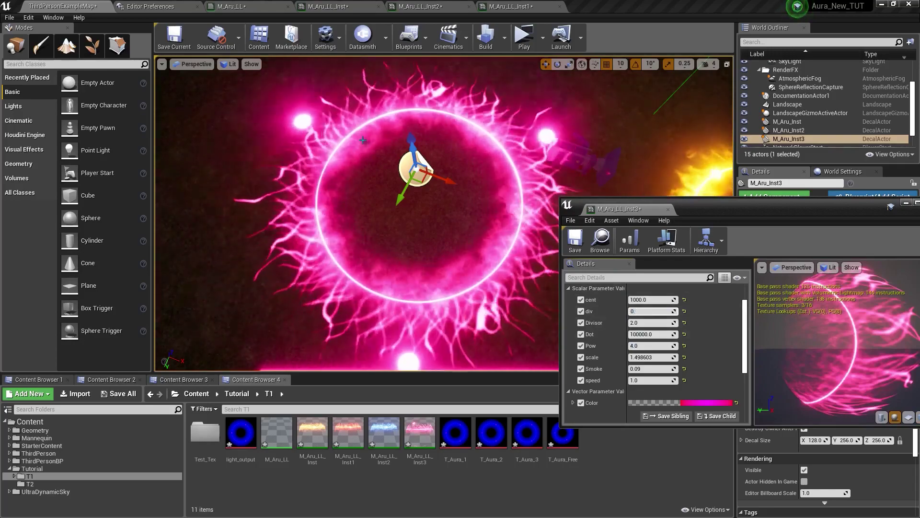
type("0.1")
key("Return")
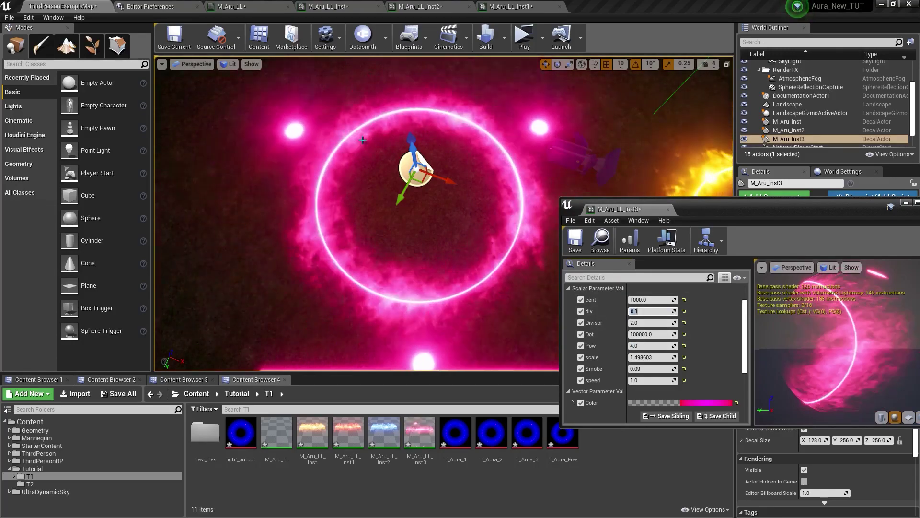
type("0.")
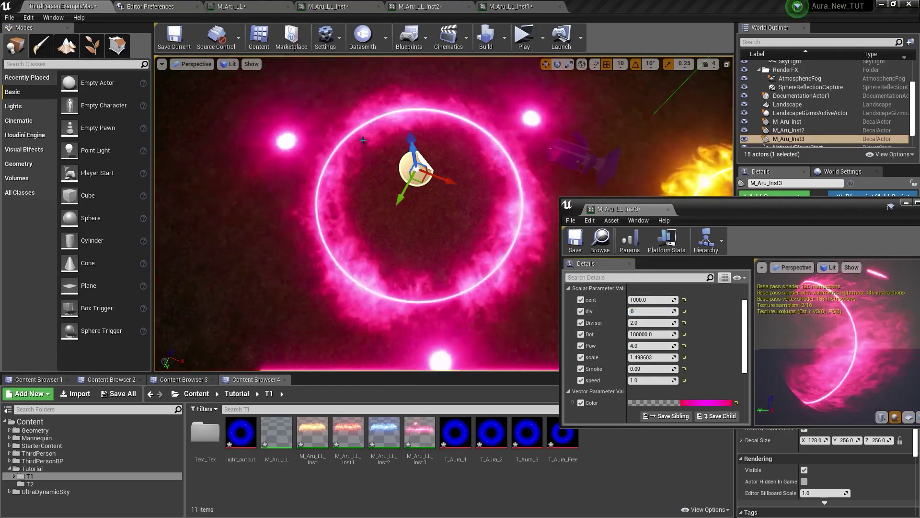
type("4")
key("Return")
- Examine the yellow, red and blue aura rings in the level, along with the details of the T_Aura_Free texture
right_click_drag(362, 140, 453, 221)
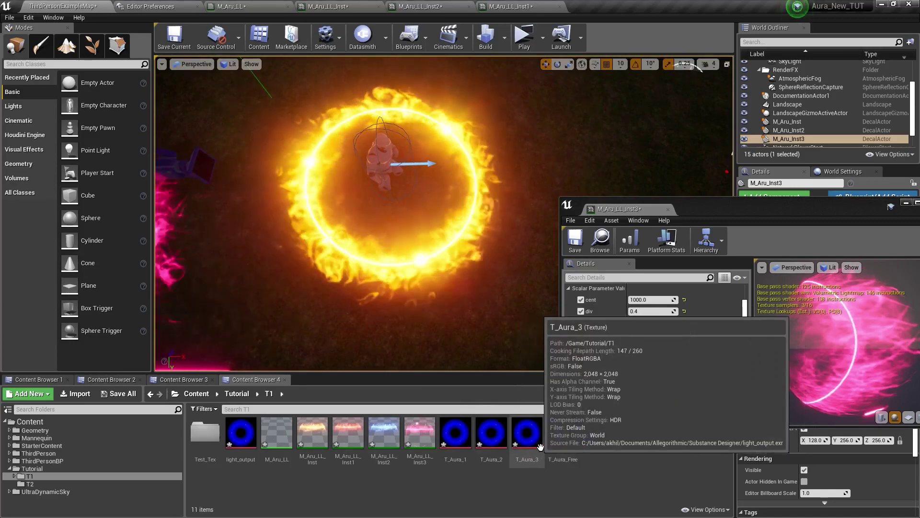
mouse_move(462, 316)
right_mouse_down()
mouse_move(434, 310)
mouse_move(448, 306)
right_mouse_up()
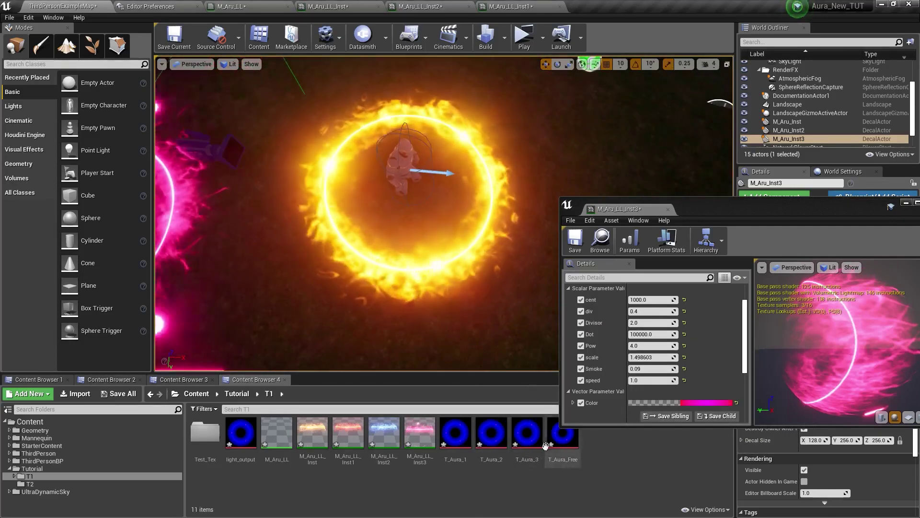
mouse_move(579, 441)
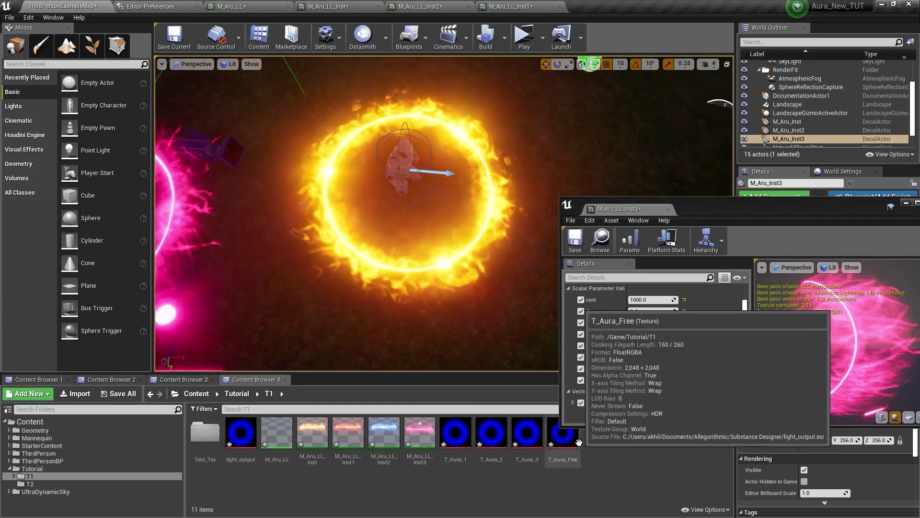
right_click_drag(460, 288, 420, 269)
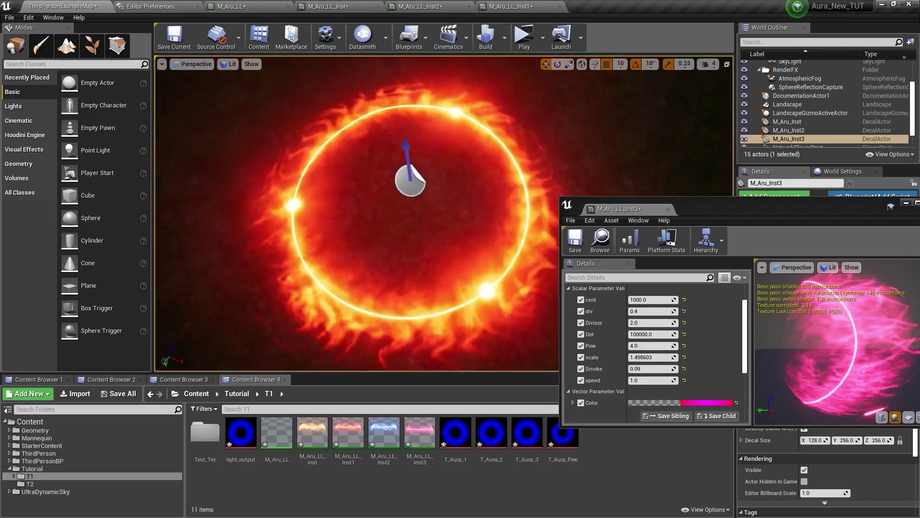
mouse_move(363, 196)
right_mouse_down()
mouse_move(363, 235)
mouse_move(364, 196)
right_mouse_up()
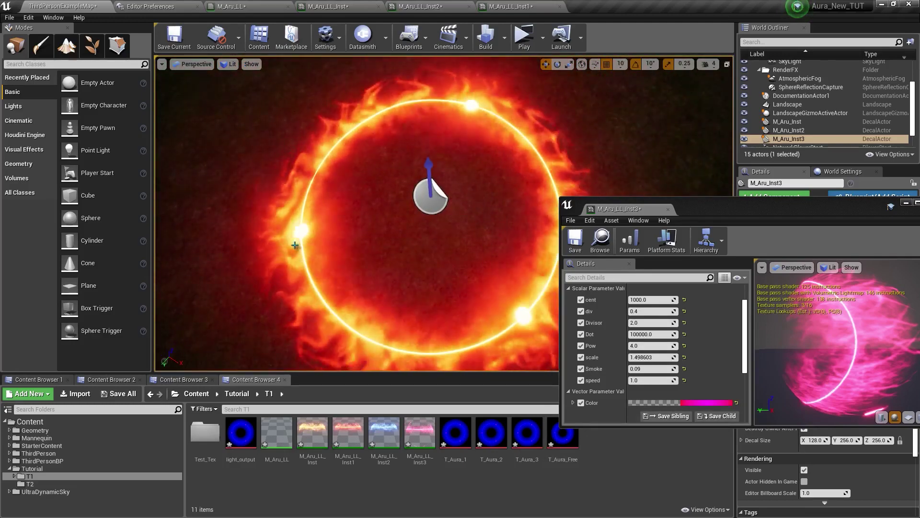
mouse_move(432, 208)
right_mouse_down()
mouse_move(472, 180)
mouse_move(609, 187)
mouse_move(627, 148)
mouse_move(625, 184)
mouse_move(635, 192)
mouse_move(625, 189)
right_mouse_up()
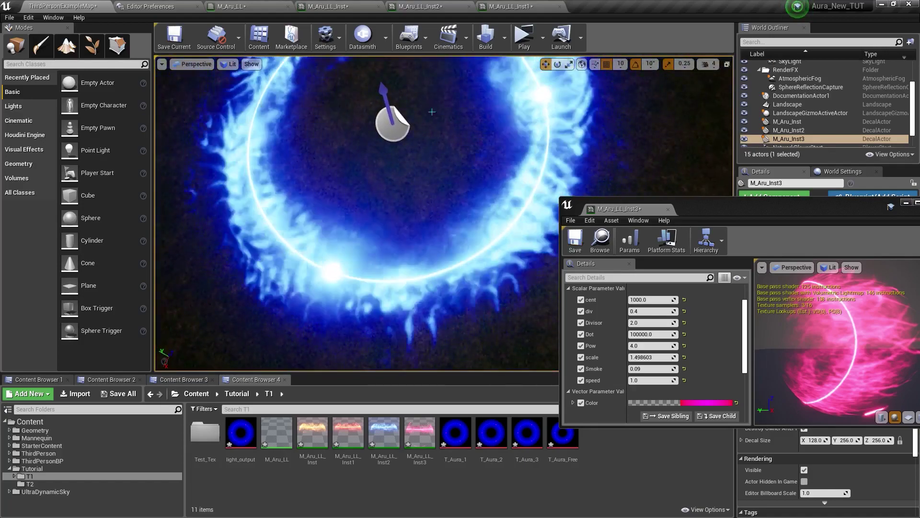
- Recolor the blue aura's material instance M_Aru_LL_Inst2 to purple with a hue of 270, and check the ring in the level
left_click(396, 112)
left_click_drag(734, 206, 413, 243)
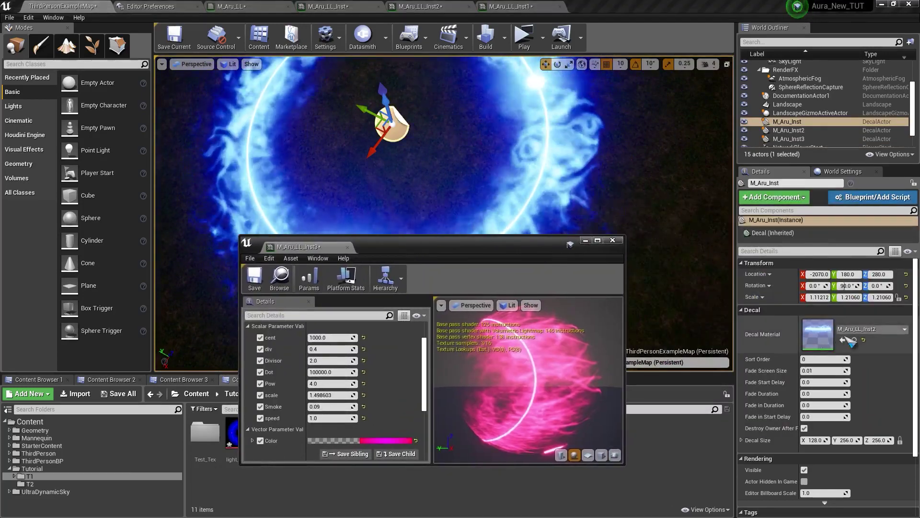
double_click(825, 339)
left_click_drag(525, 237, 751, 272)
left_click(259, 260)
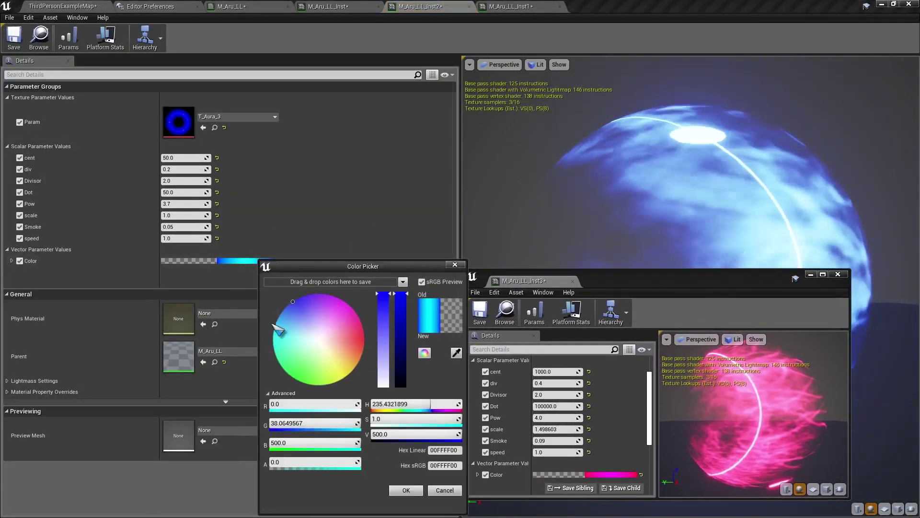
left_click_drag(291, 309, 319, 274)
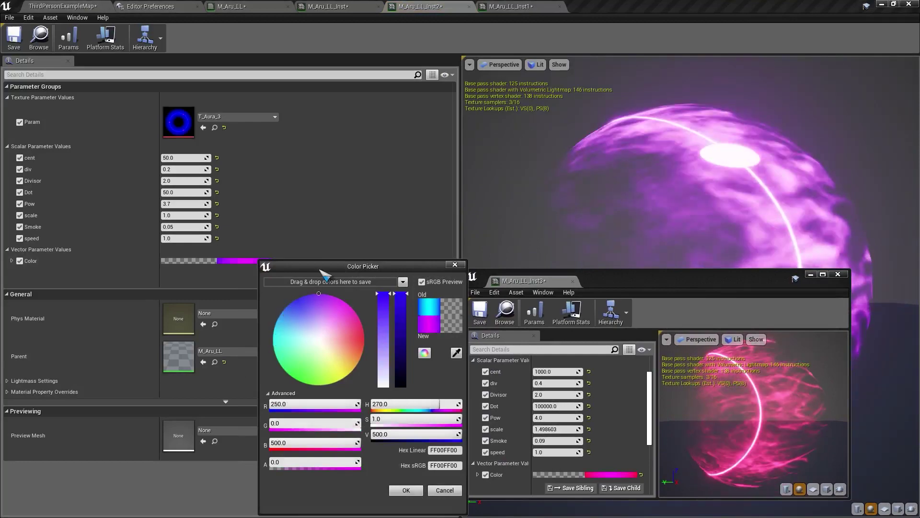
left_click(86, 7)
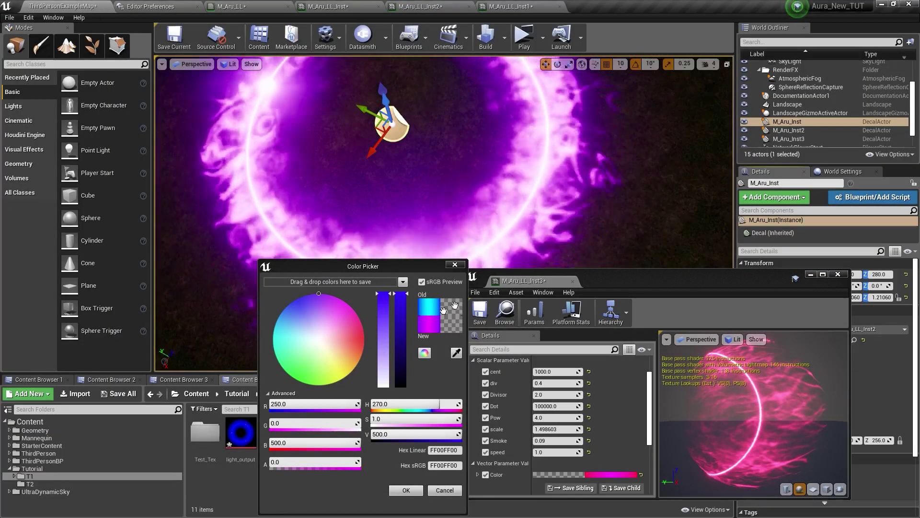
left_click(455, 265)
right_click_drag(412, 216, 257, 230)
left_click_drag(631, 291, 701, 232)
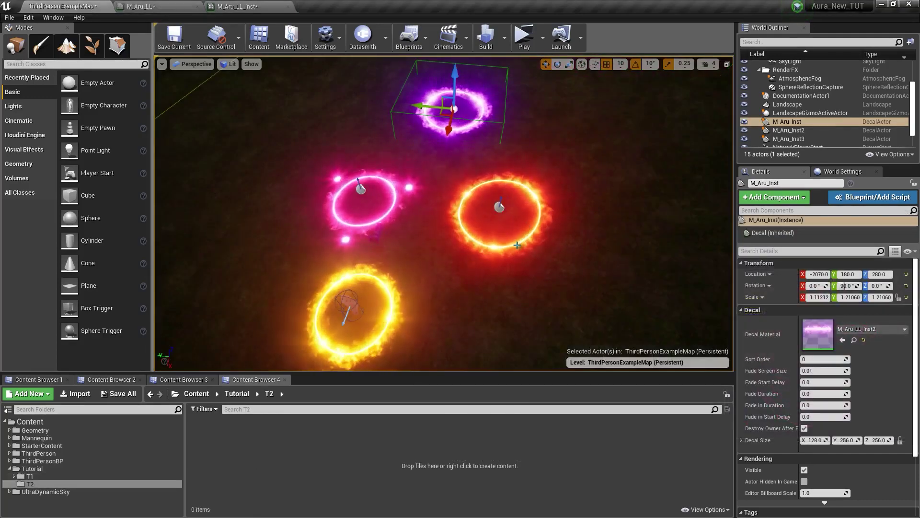
- Create a new material named M_Aura in the T2 folder
right_click(301, 449)
left_click(317, 242)
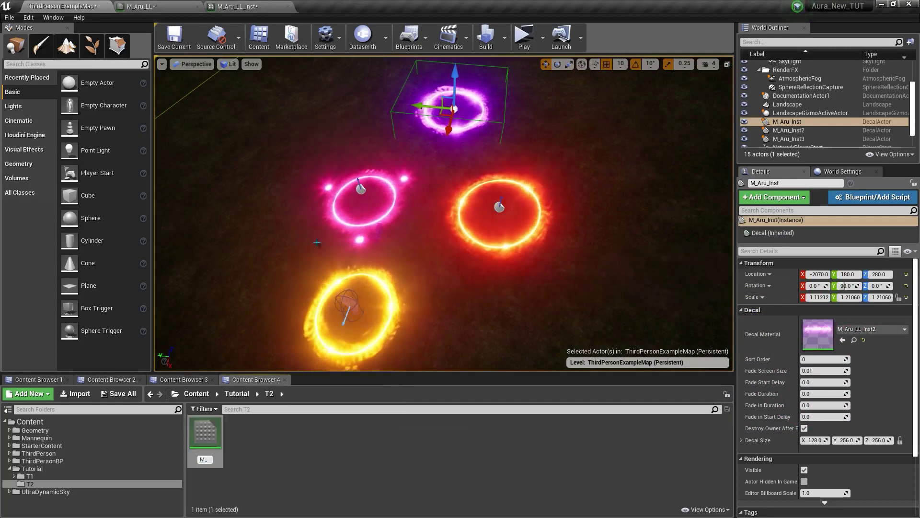
type("M_Aur")
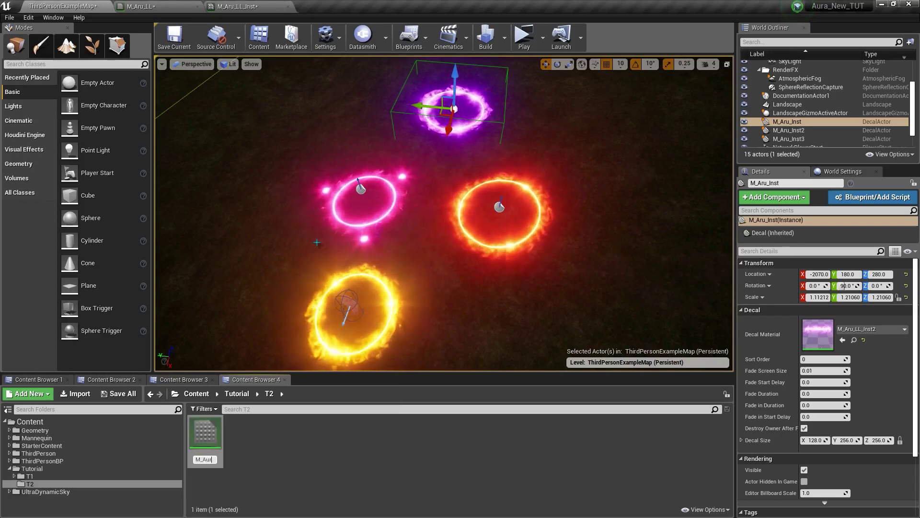
type("a")
key("Return")
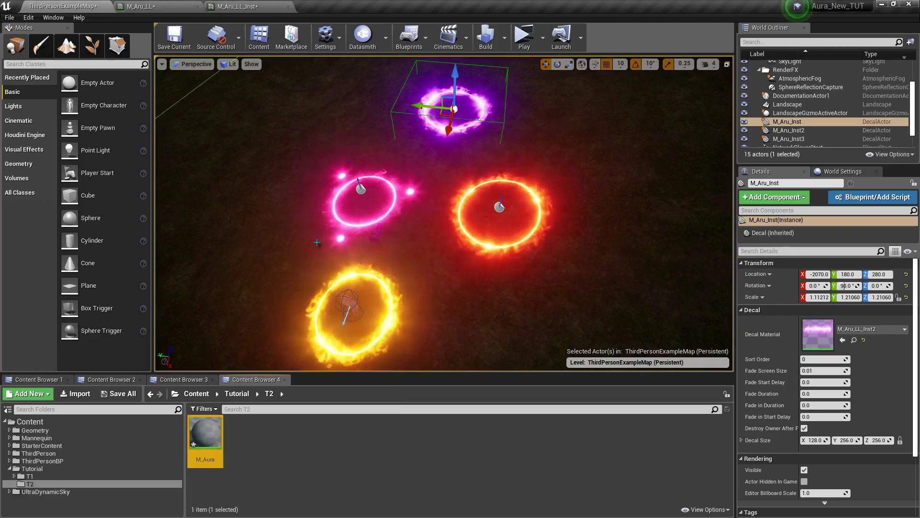
- Configure M_Aura with Unlit shading, the Deferred Decal domain, Translucent blend mode and Emissive decal blend mode
double_click(202, 435)
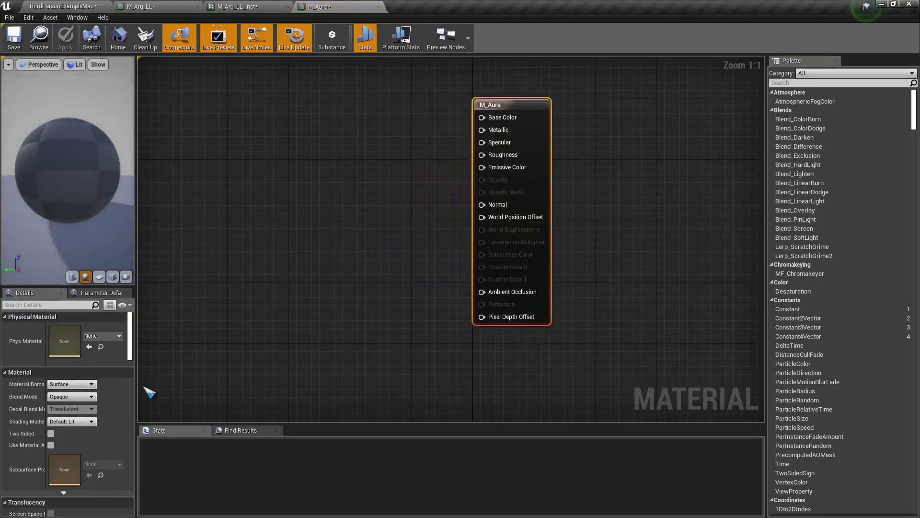
left_click(72, 421)
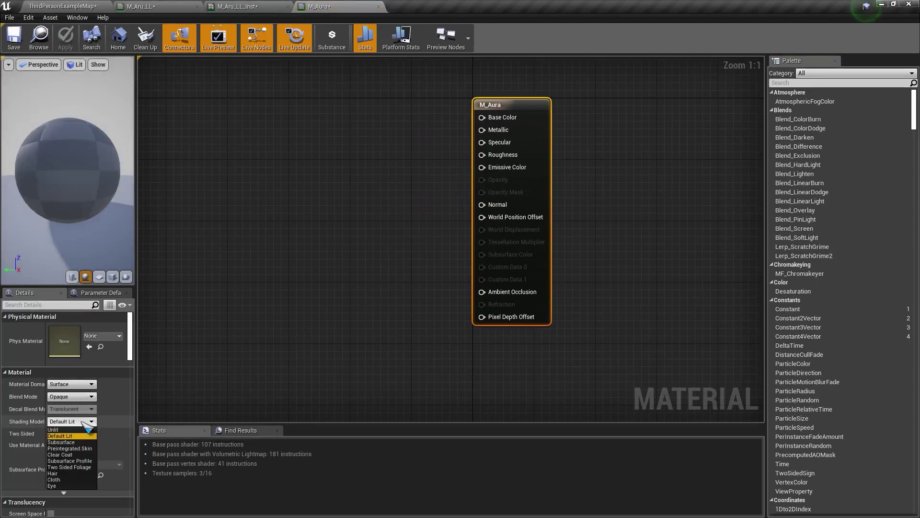
left_click(53, 429)
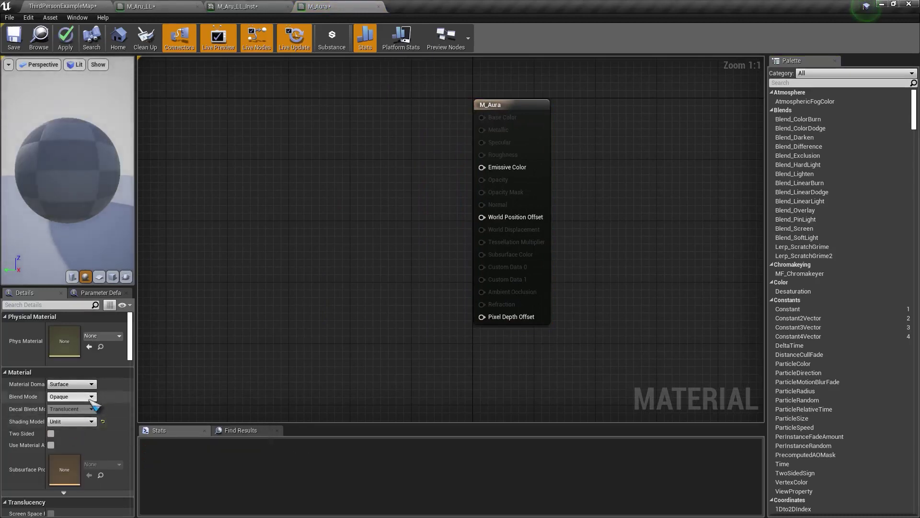
left_click(77, 383)
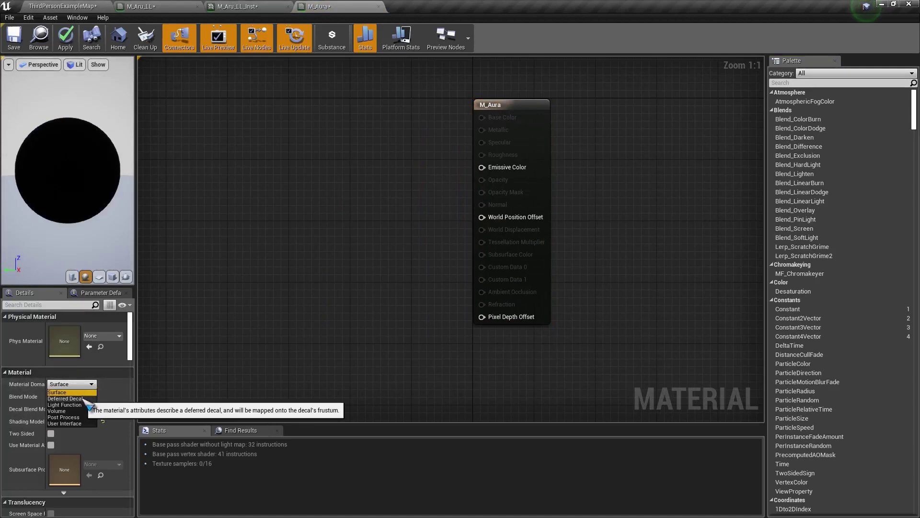
left_click(67, 398)
left_click(83, 397)
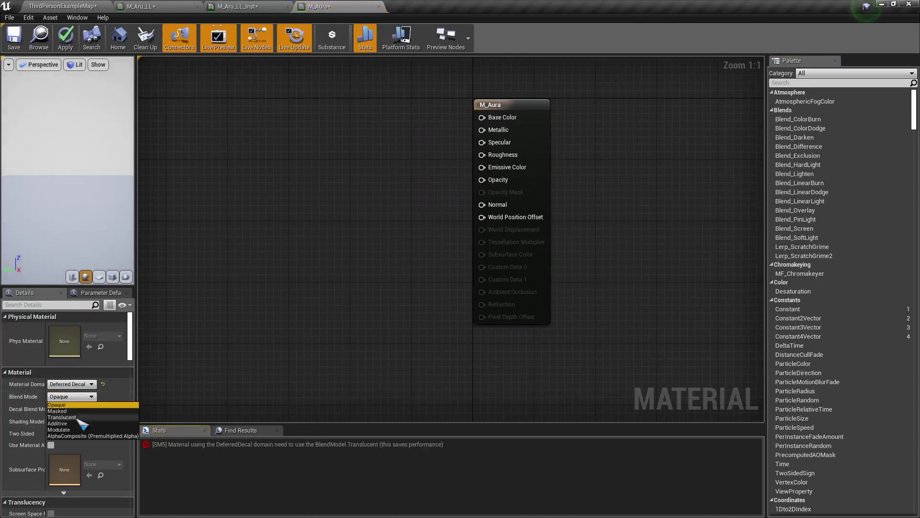
left_click(72, 417)
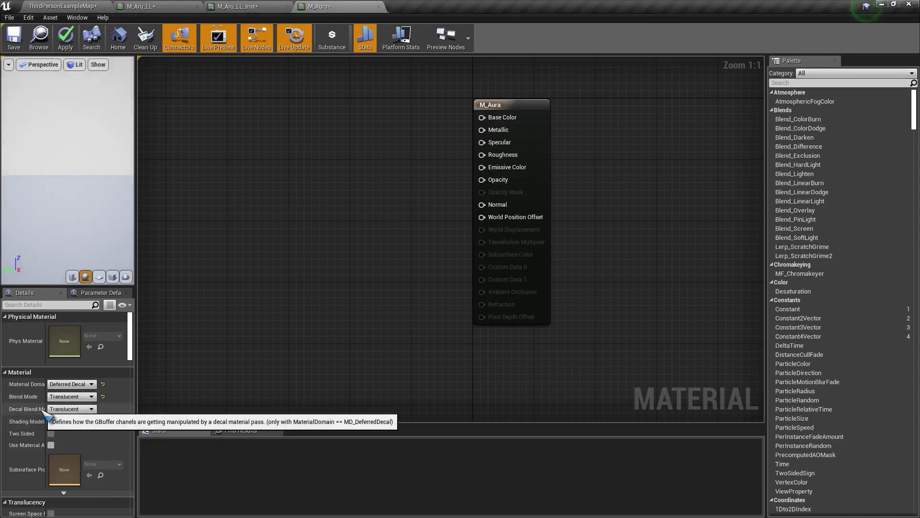
left_click(71, 409)
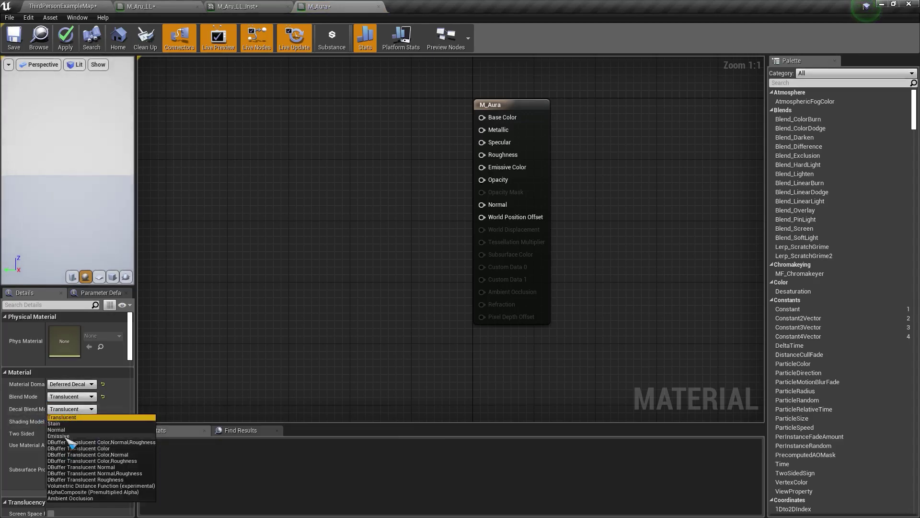
left_click(67, 436)
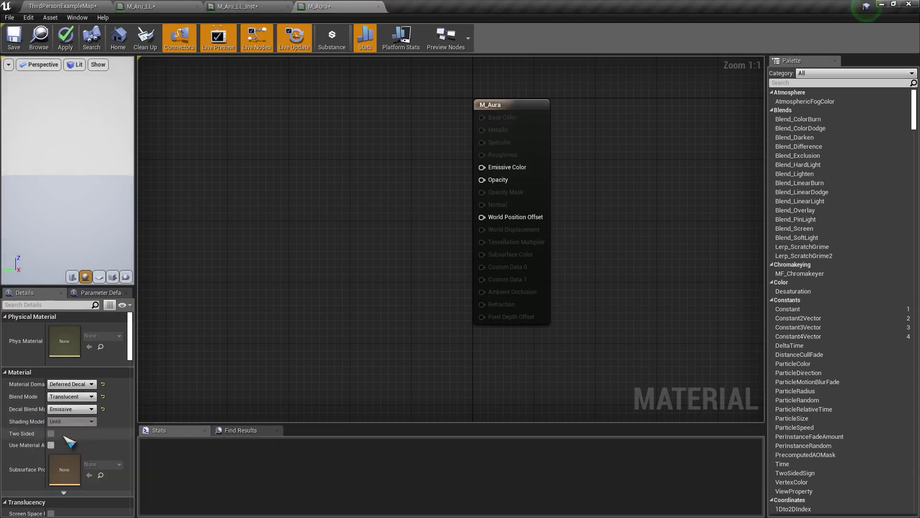
- Add the T_Aura_Free texture from the T1 folder to the M_Aura graph as a Texture Sample node
right_click_drag(311, 252, 285, 261)
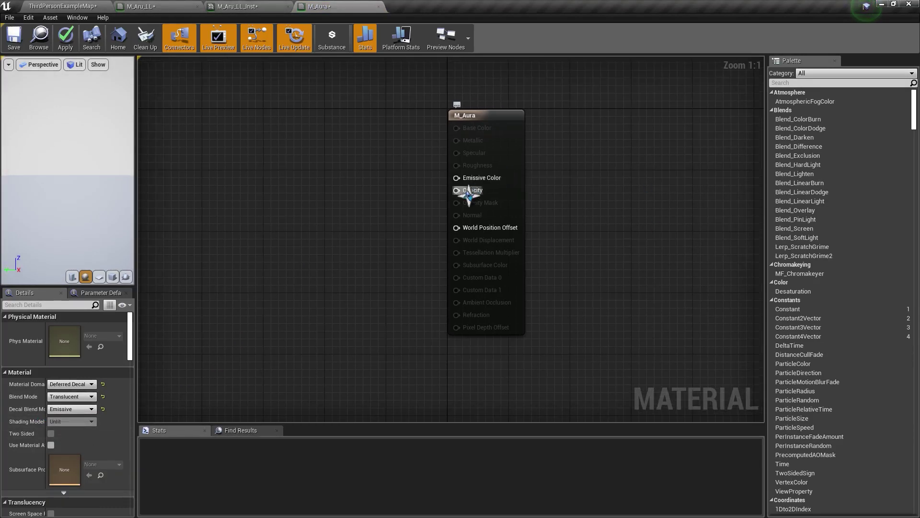
right_click_drag(395, 229, 437, 231)
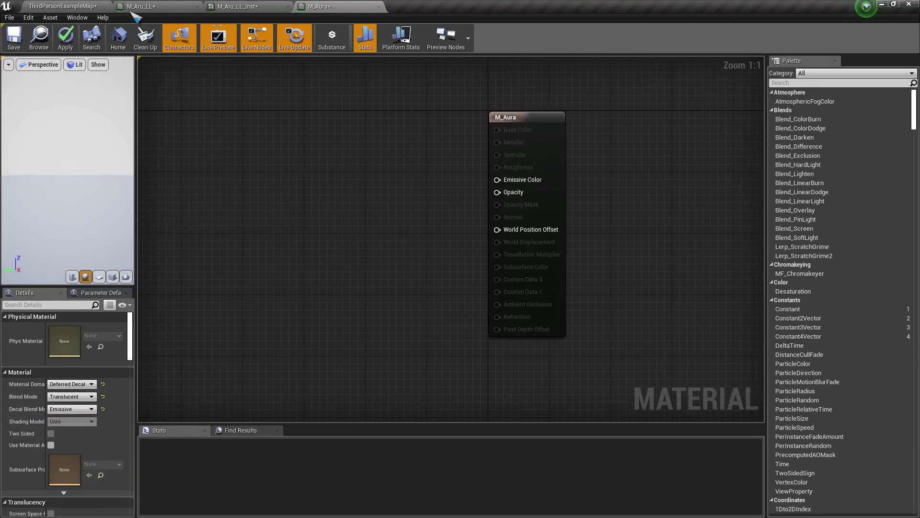
left_click(72, 6)
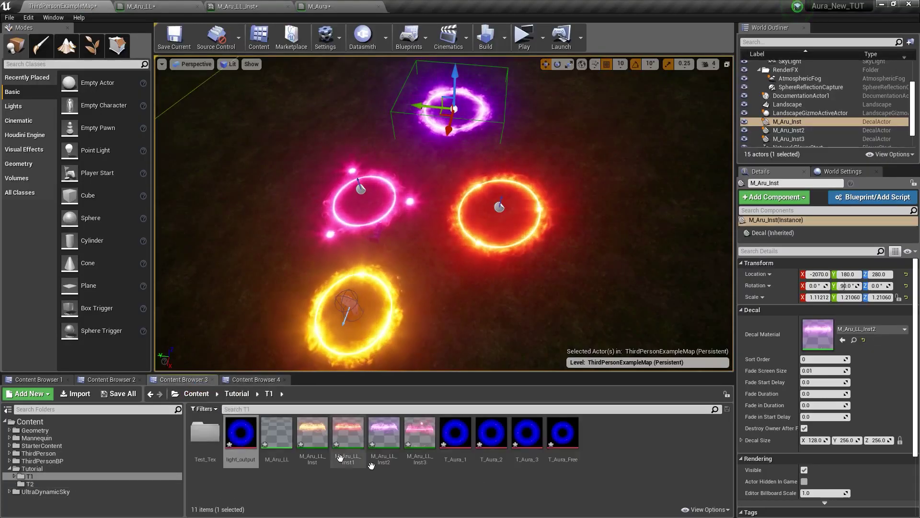
left_click_drag(563, 434, 296, 151)
right_click_drag(400, 183, 439, 133)
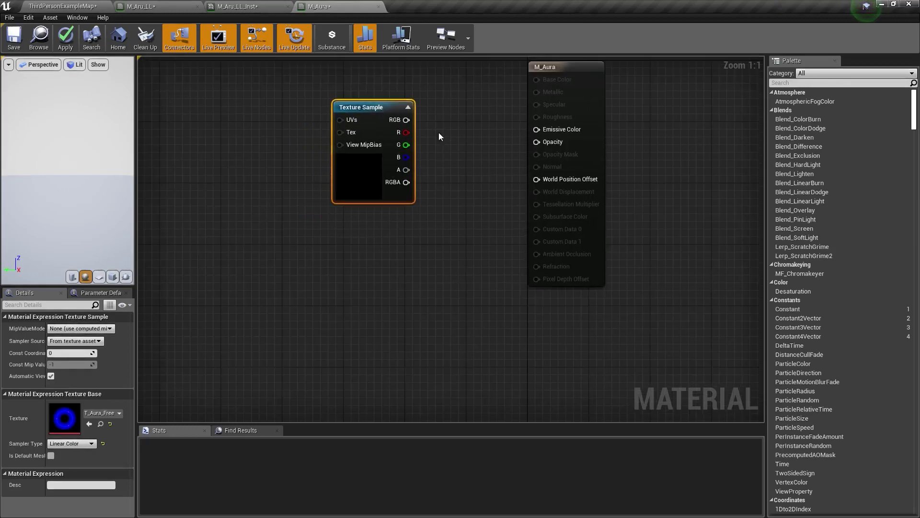
- Open the T_Aura_Free texture and examine its alpha channel on its own
double_click(65, 418)
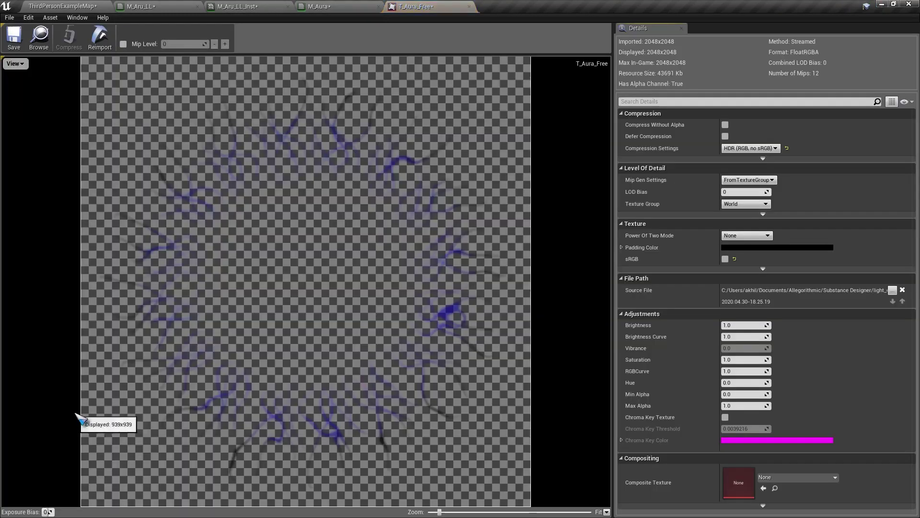
left_click(15, 64)
left_click(11, 83)
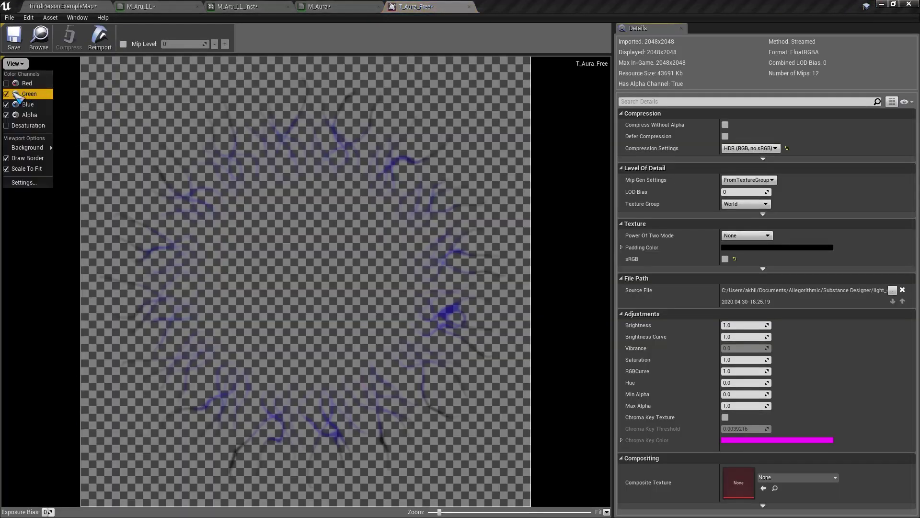
left_click(11, 94)
left_click(12, 104)
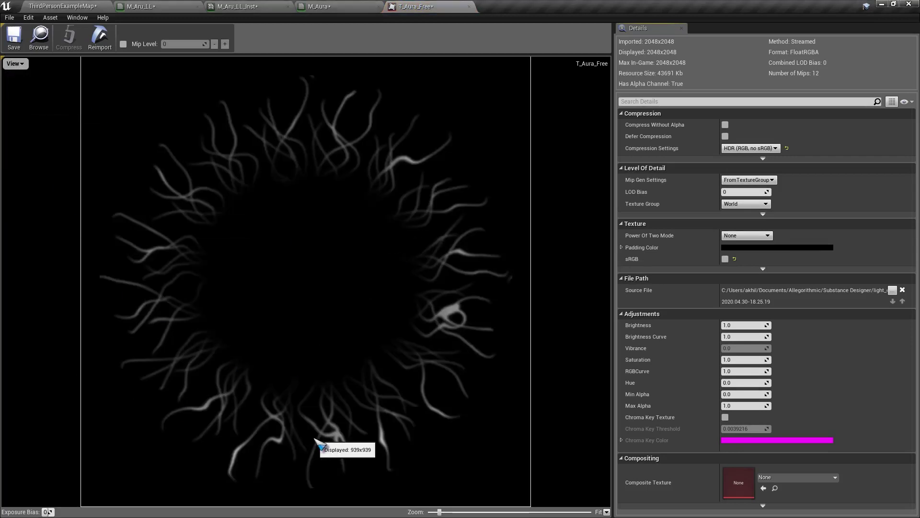
scroll(319, 438, "up", 5)
scroll(335, 420, "down", 5)
scroll(158, 196, "up", 1)
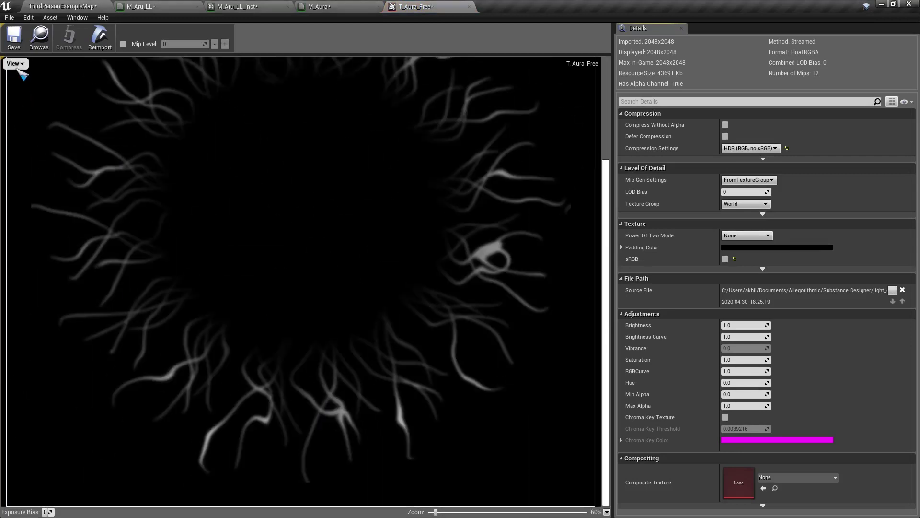
- Examine the blue, green and red channels of T_Aura_Free one at a time
left_click(18, 65)
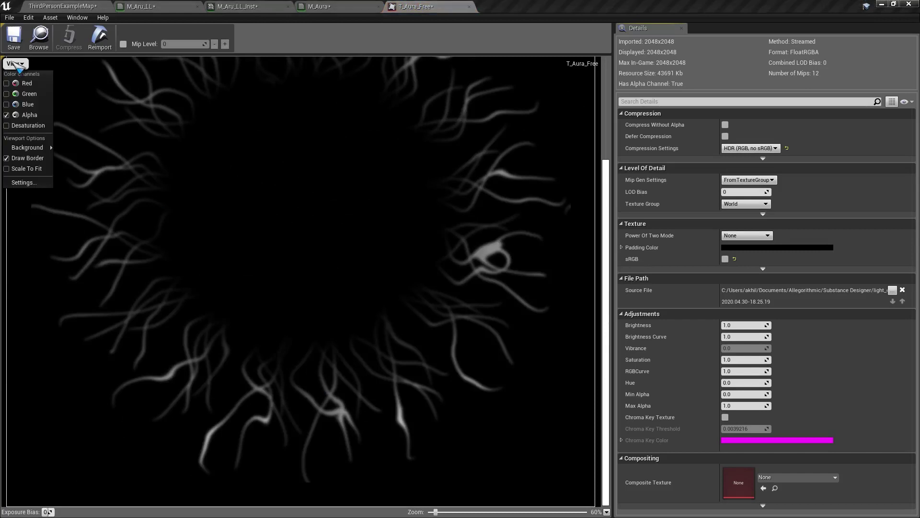
left_click(8, 115)
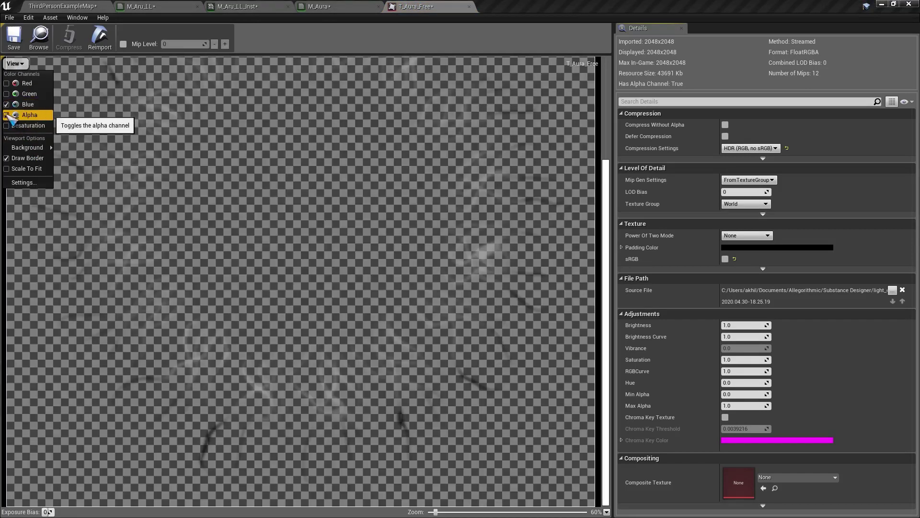
left_click(7, 115)
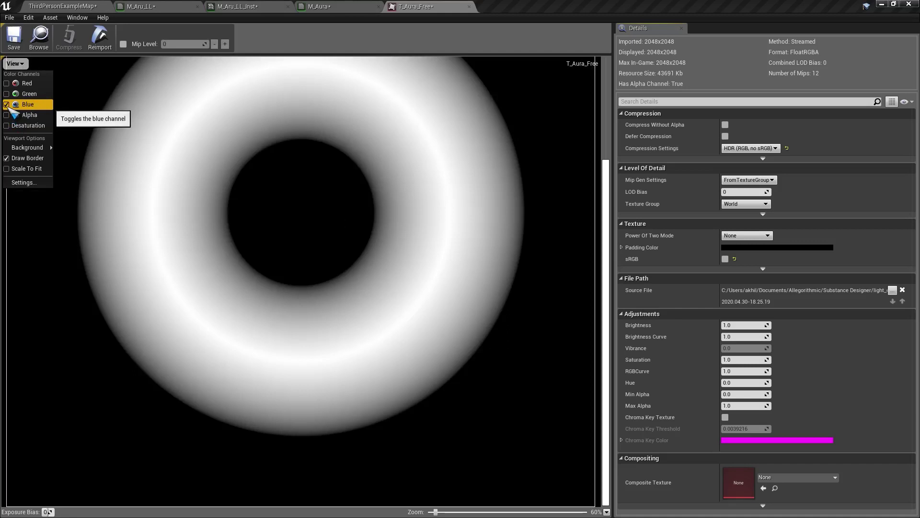
left_click(7, 105)
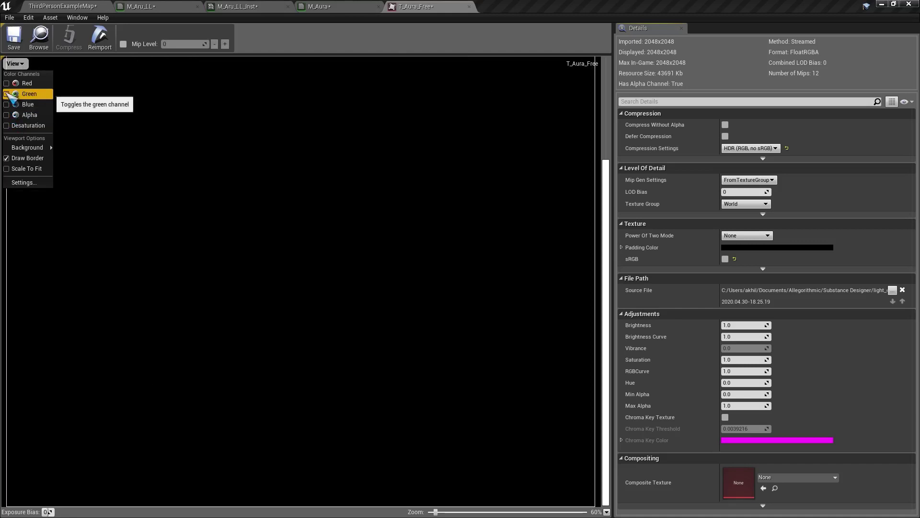
left_click(7, 94)
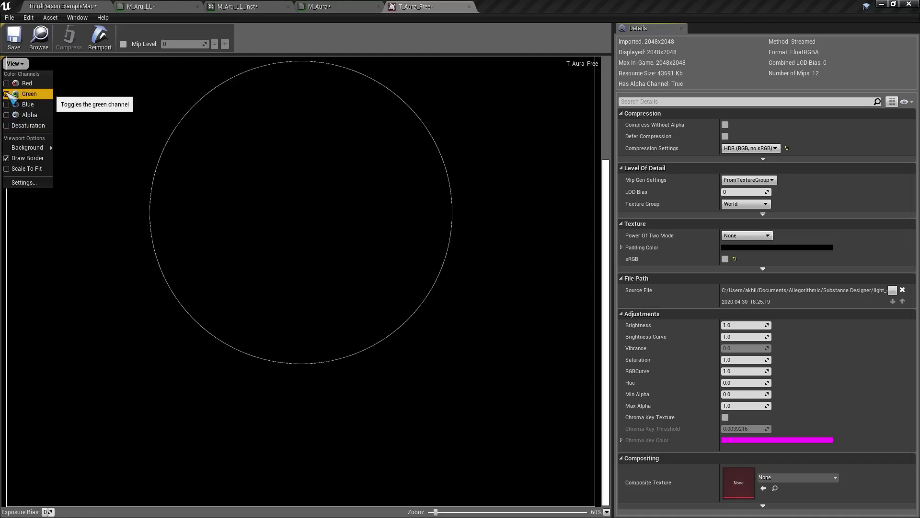
left_click(7, 94)
left_click(7, 84)
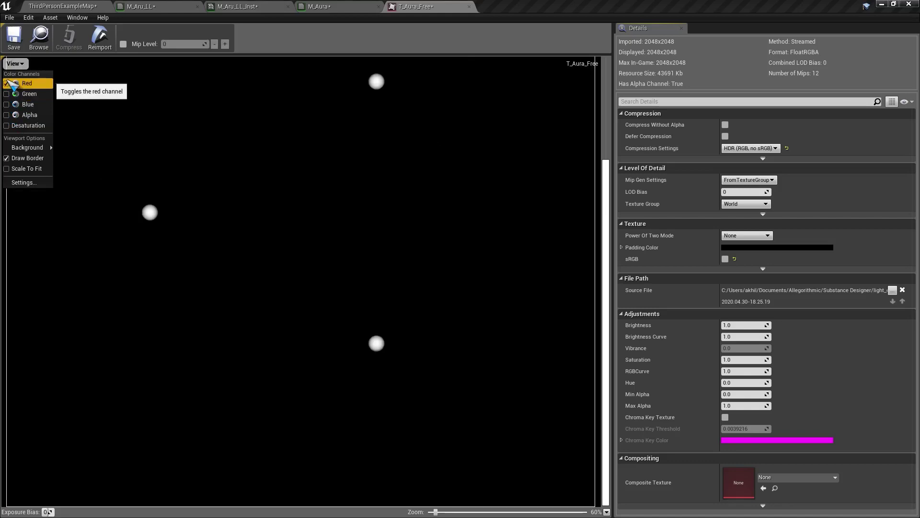
- Return to the M_Aura graph and move the Texture Sample node farther from the material output node
left_click(316, 6)
left_click_drag(381, 108, 276, 185)
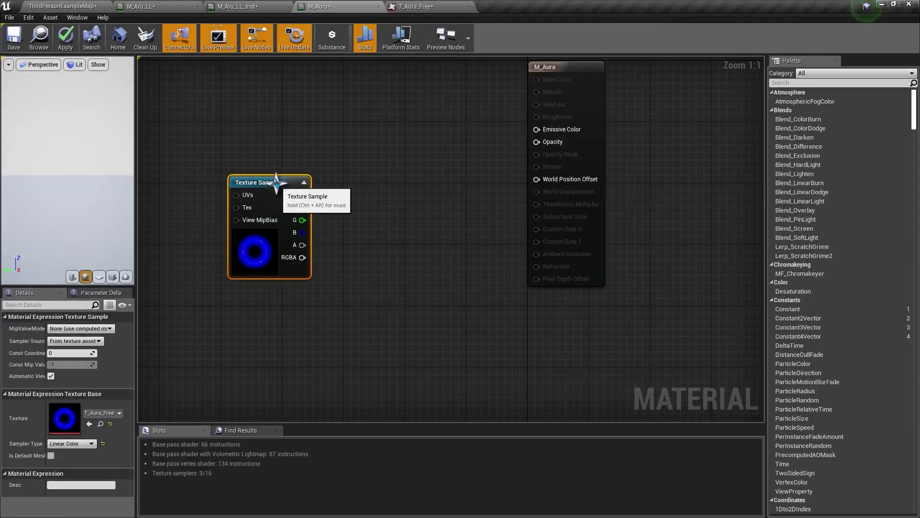
right_click_drag(364, 189, 457, 243)
left_click_drag(383, 254, 345, 262)
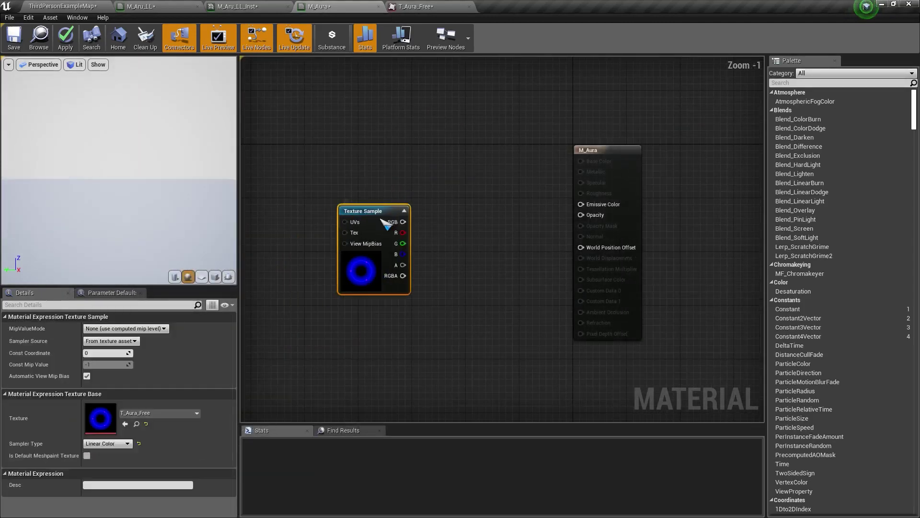
- Add a Multiply node to the M_Aura graph with the Texture Sample's green channel feeding its A input
left_click(458, 189)
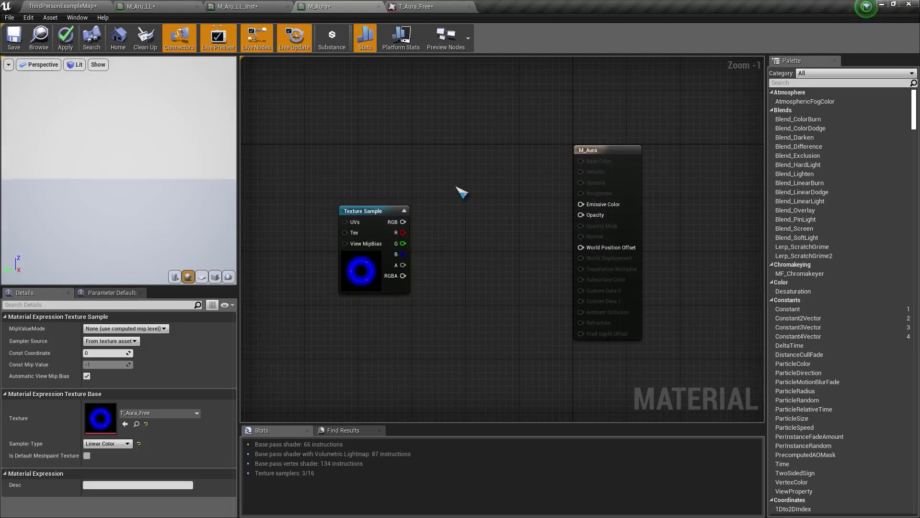
left_click_drag(386, 223, 424, 252)
right_click_drag(388, 259, 451, 230)
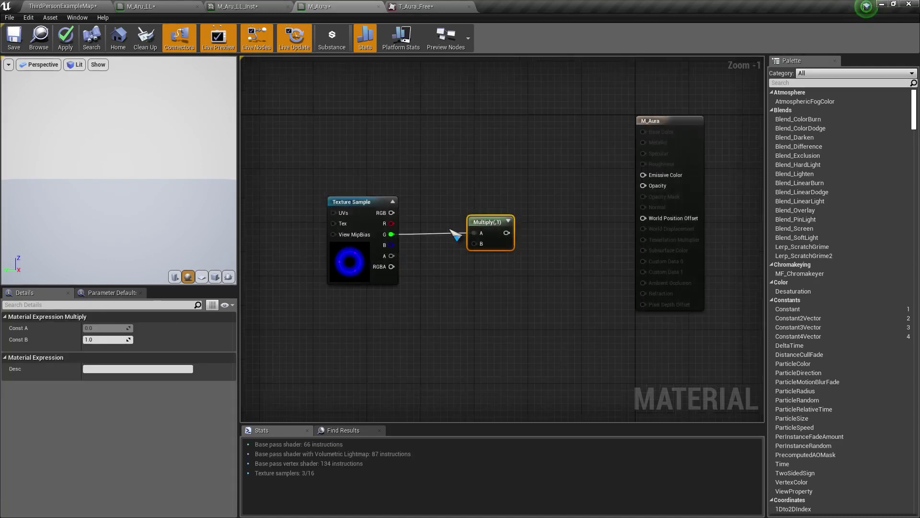
- Create a scalar parameter named Circle Brigthness and connect it to the Multiply node's B input
left_click(373, 317)
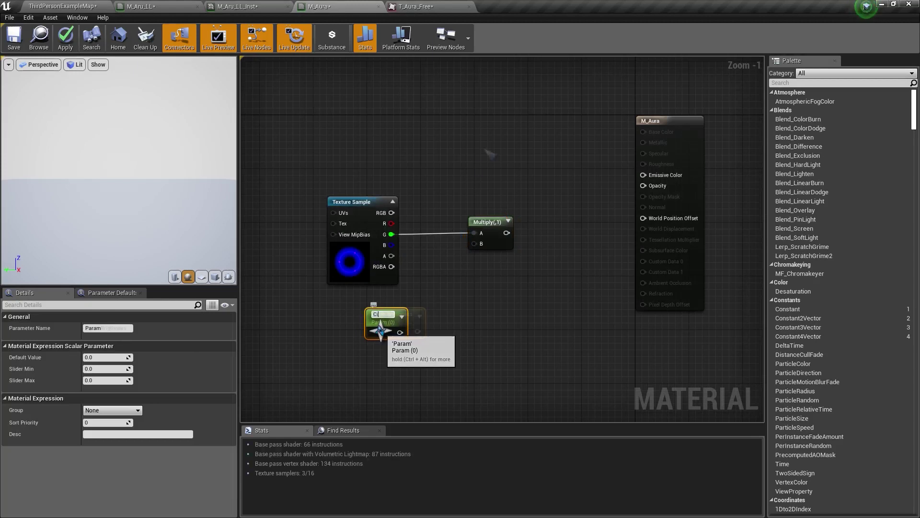
type("Circle Brigthness")
key("Return")
mouse_move(412, 335)
left_mouse_down()
mouse_move(426, 322)
mouse_move(414, 322)
left_mouse_up()
left_click_drag(419, 319, 474, 244)
- Add a Saturate node between the Multiply output and the material's Opacity input
right_click(551, 174)
type("sat")
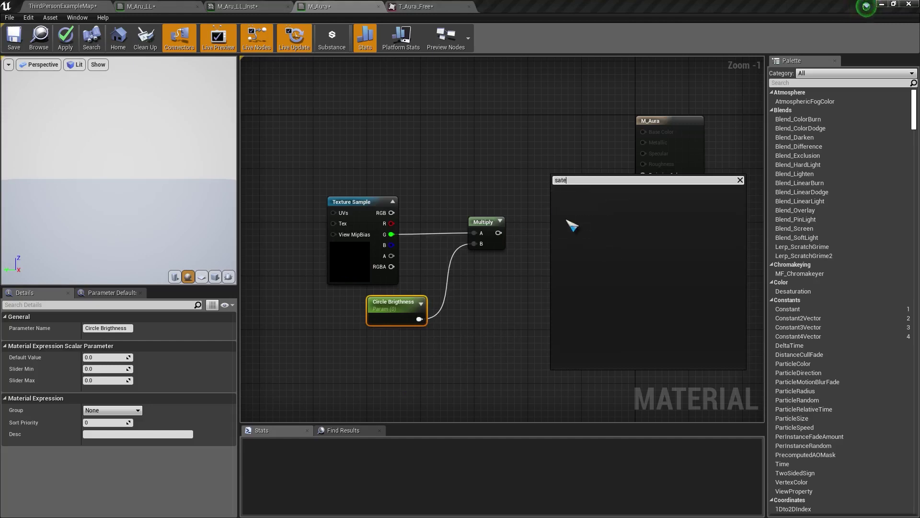
left_click(584, 216)
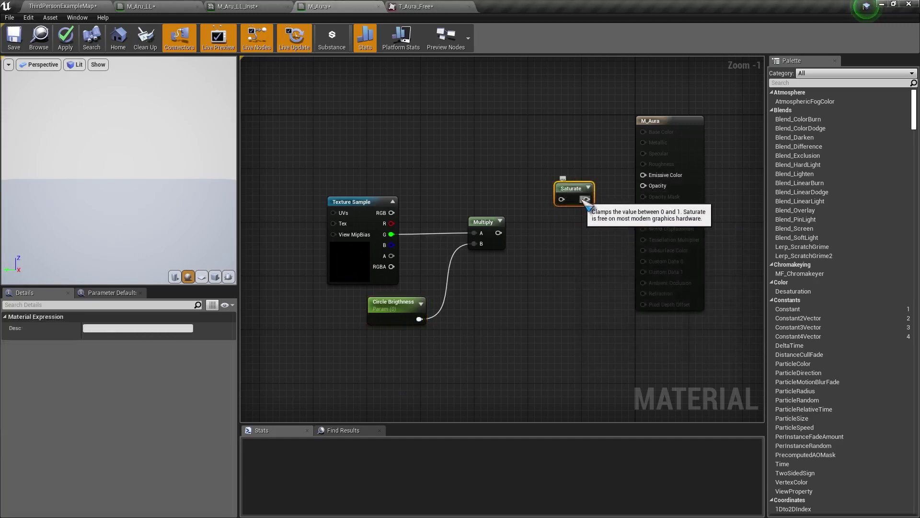
left_click_drag(586, 199, 643, 186)
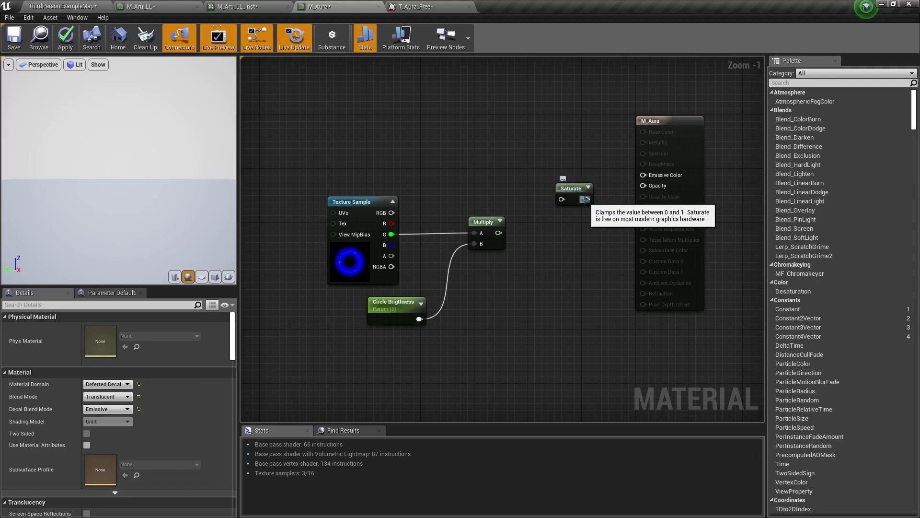
left_click_drag(587, 199, 643, 185)
left_click_drag(499, 233, 571, 221)
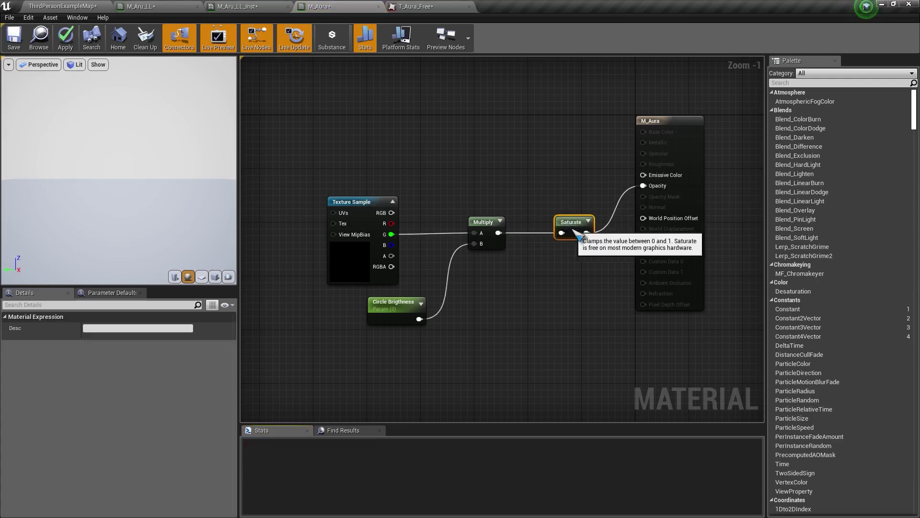
- Create a vector parameter named Color and connect it to the material's Emissive Color input
right_click_drag(539, 204, 524, 262)
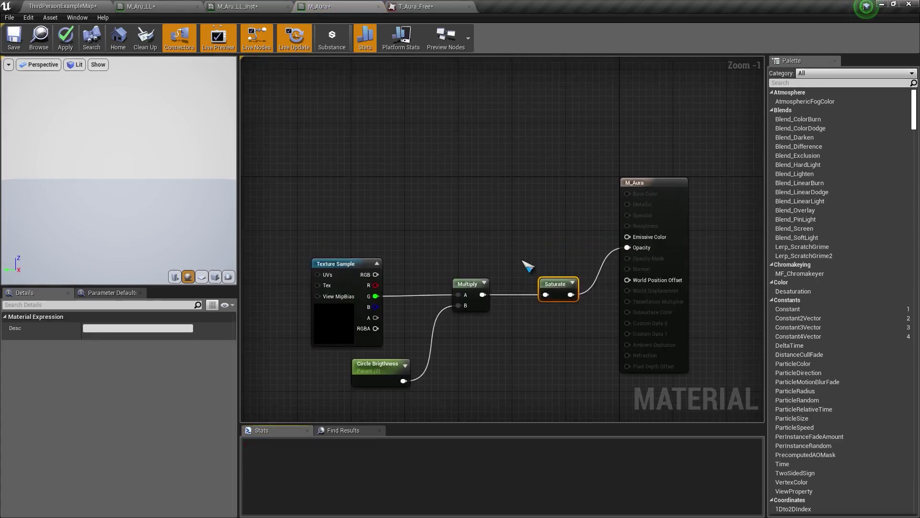
left_click(455, 157)
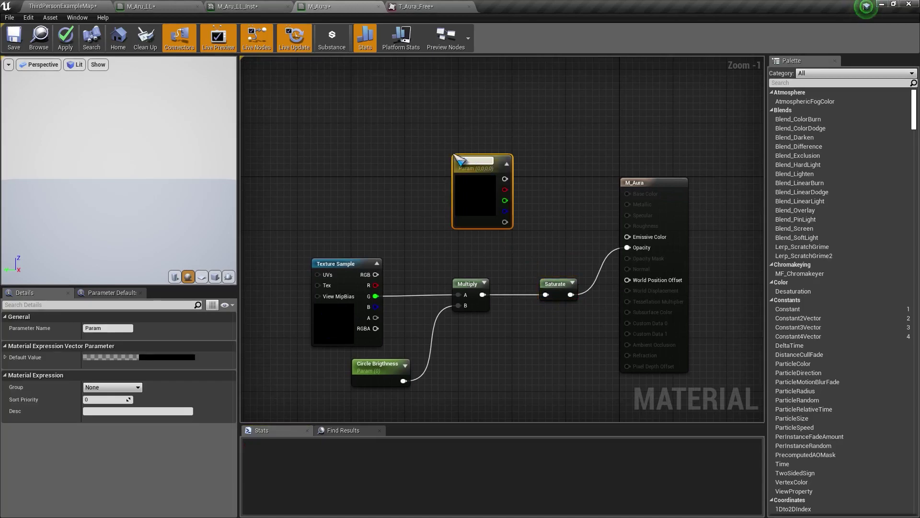
key("Return")
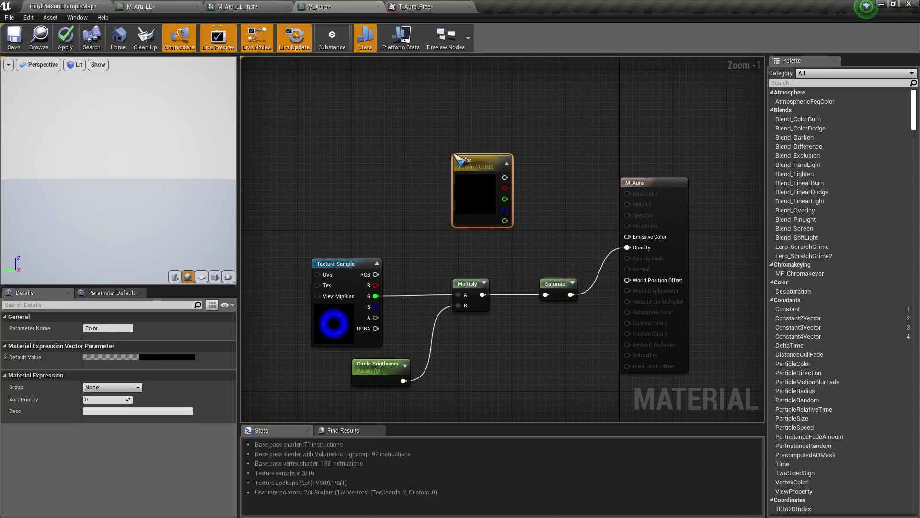
left_click_drag(504, 177, 636, 242)
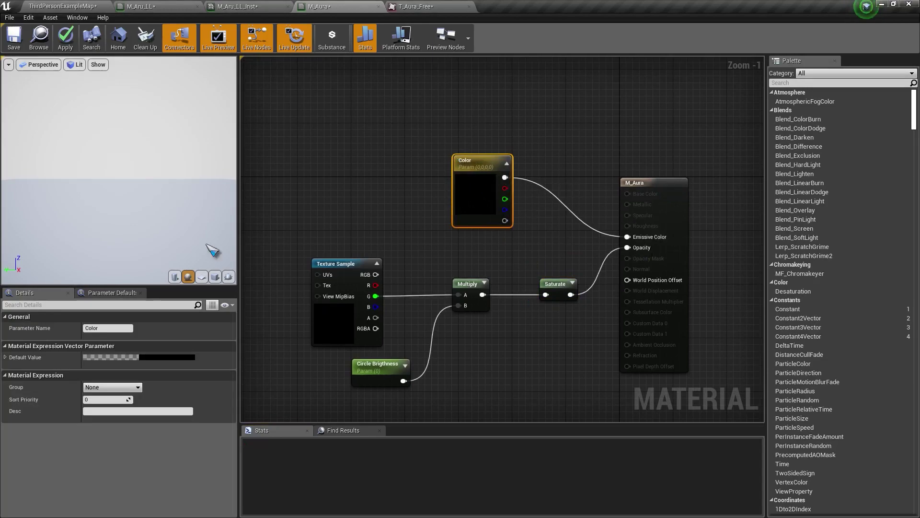
- Apply the M_Aura material changes and create and open its material instance M_Aura_Inst in the T2 folder
left_click(66, 38)
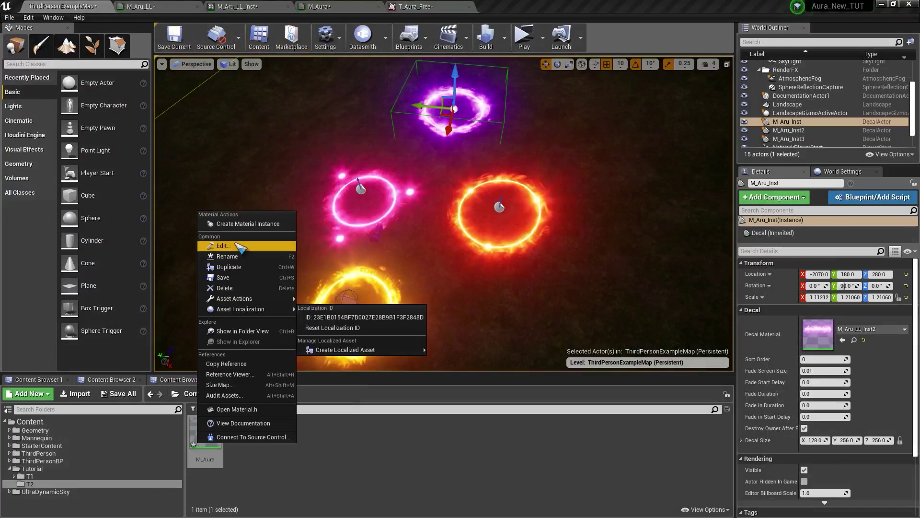
left_click(242, 224)
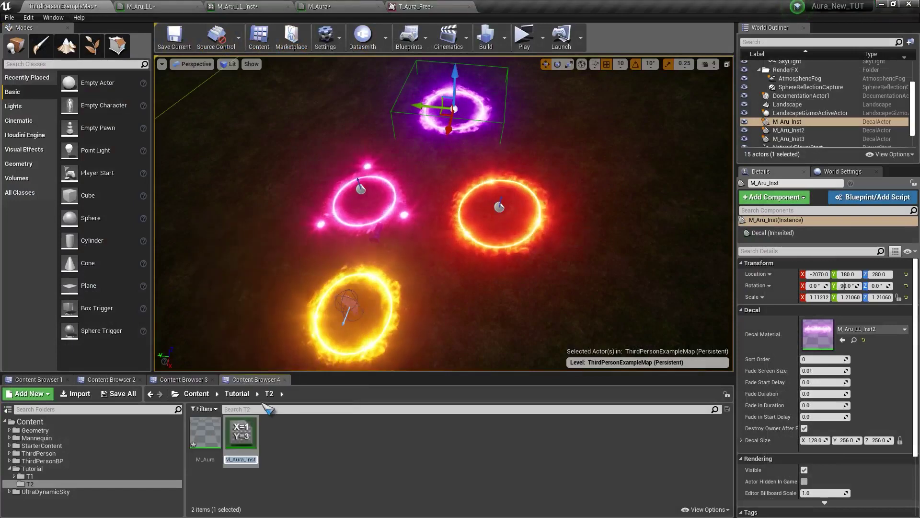
double_click(241, 433)
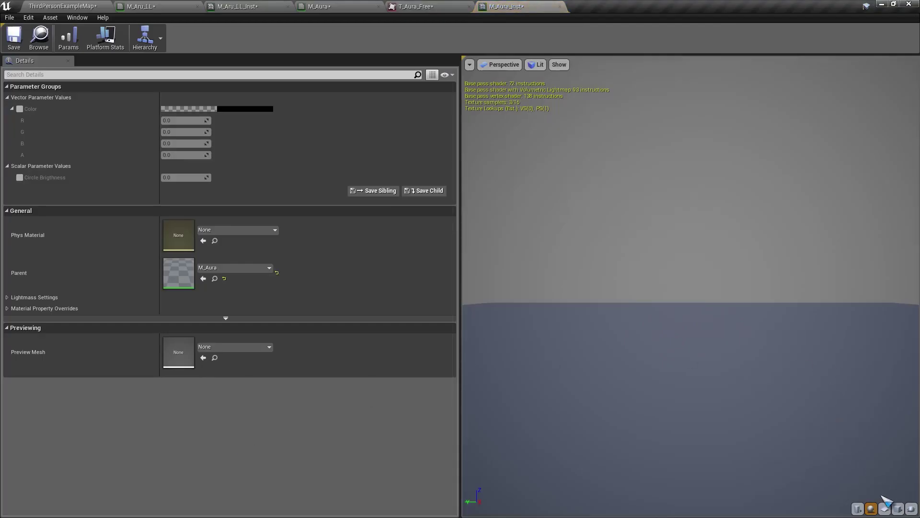
- Switch the instance preview to the cube shape and override Circle Brigthness with a value of 1
left_click(898, 508)
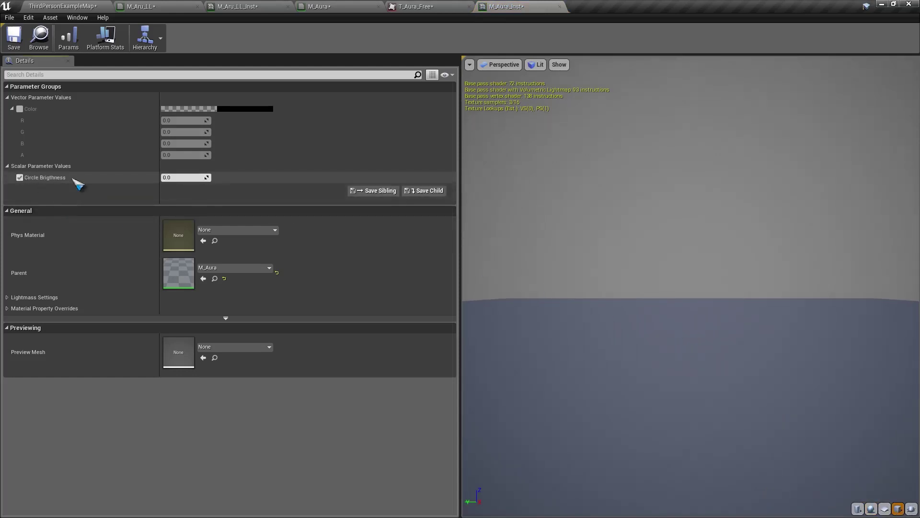
left_click(175, 176)
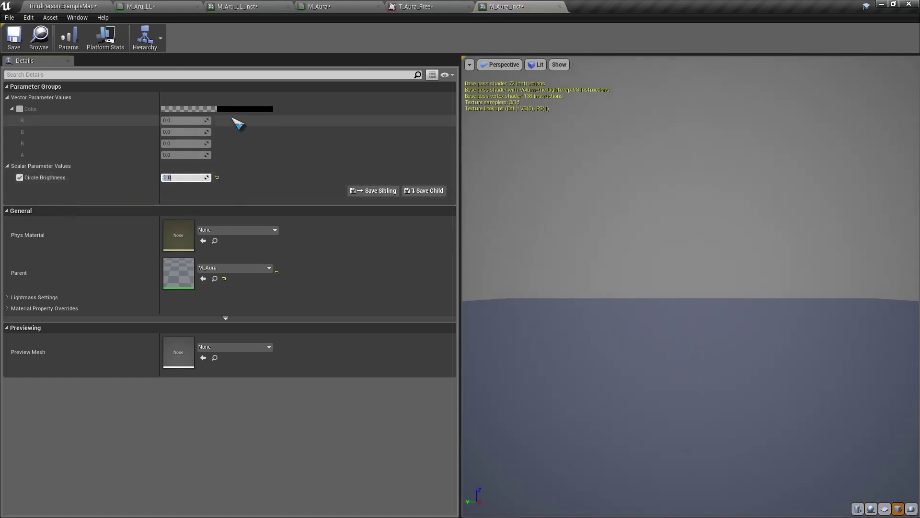
key("Return")
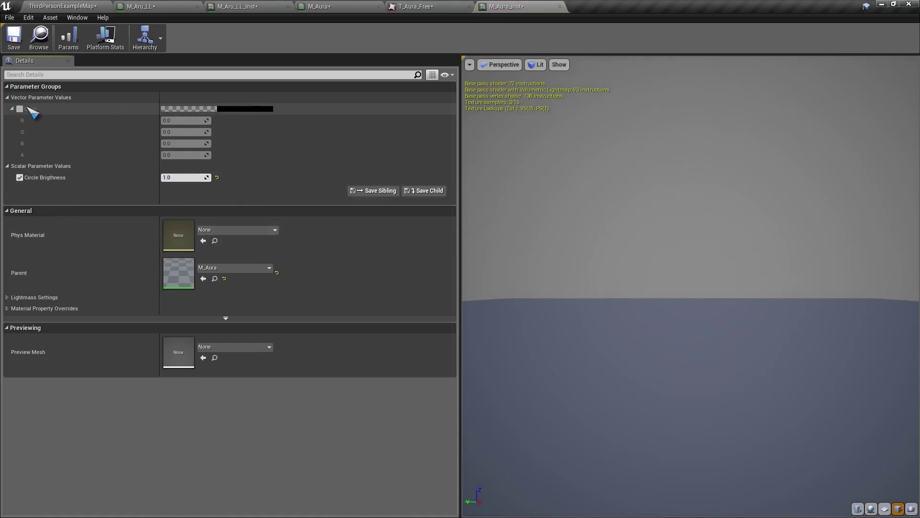
- Override the instance's Color with R 222 and G 2, and set Circle Brigthness to 1000
left_click(20, 109)
double_click(250, 114)
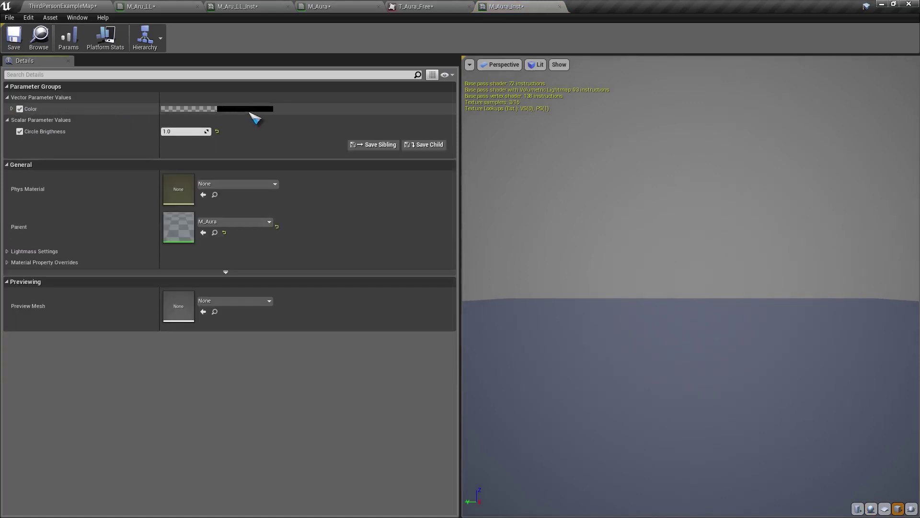
double_click(245, 105)
left_click(179, 120)
type("222")
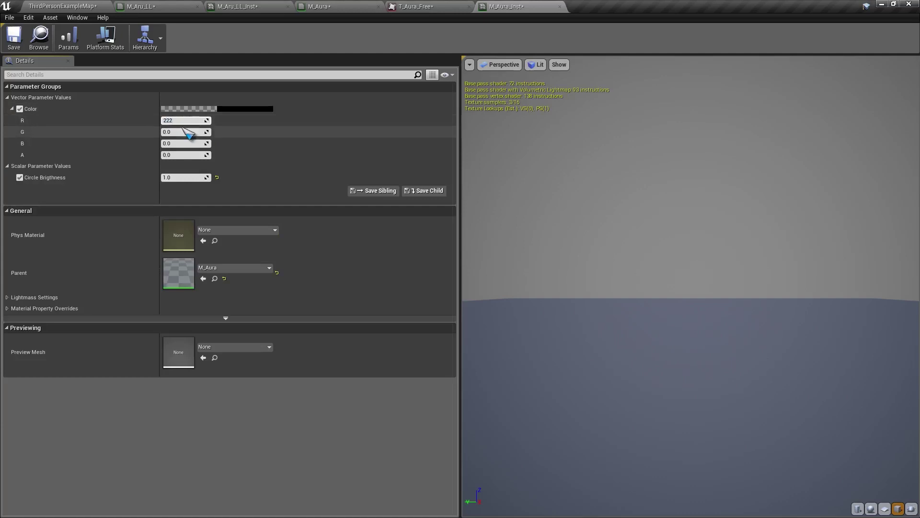
key("Return")
left_click(180, 129)
type("2")
key("Return")
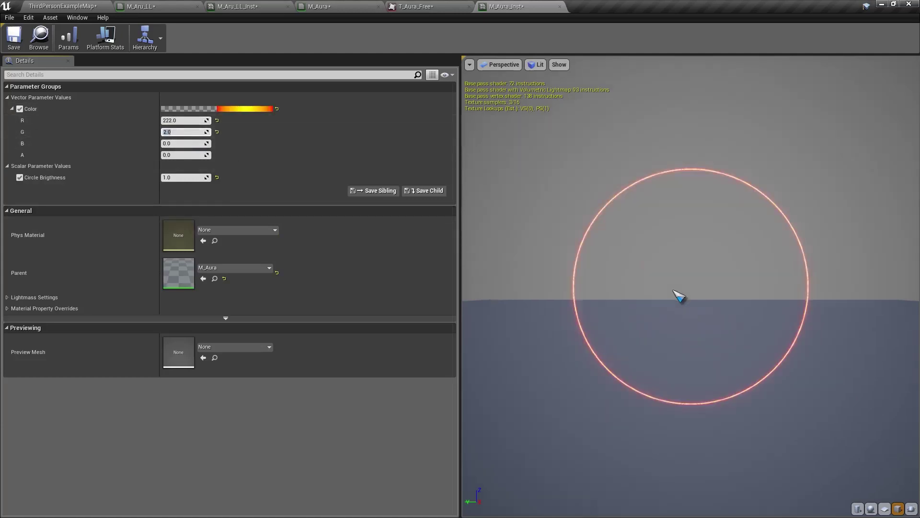
left_click(194, 178)
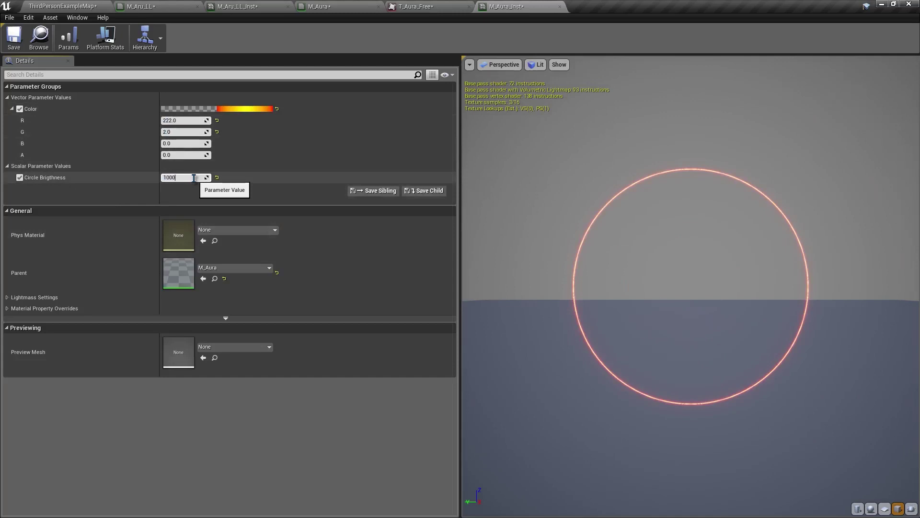
key("Return")
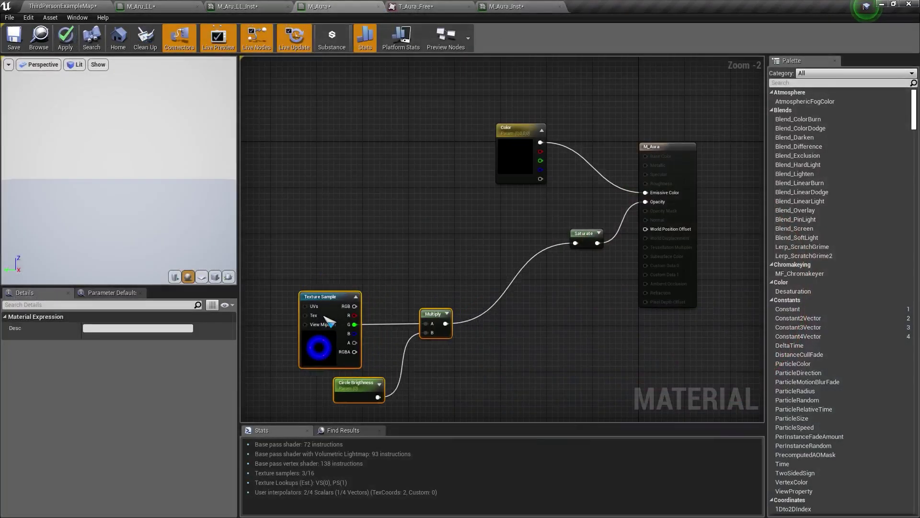
- Duplicate the T_Aura_Free Texture Sample in the M_Aura graph and place the copy farther from the Multiply node
right_click_drag(335, 270, 434, 212)
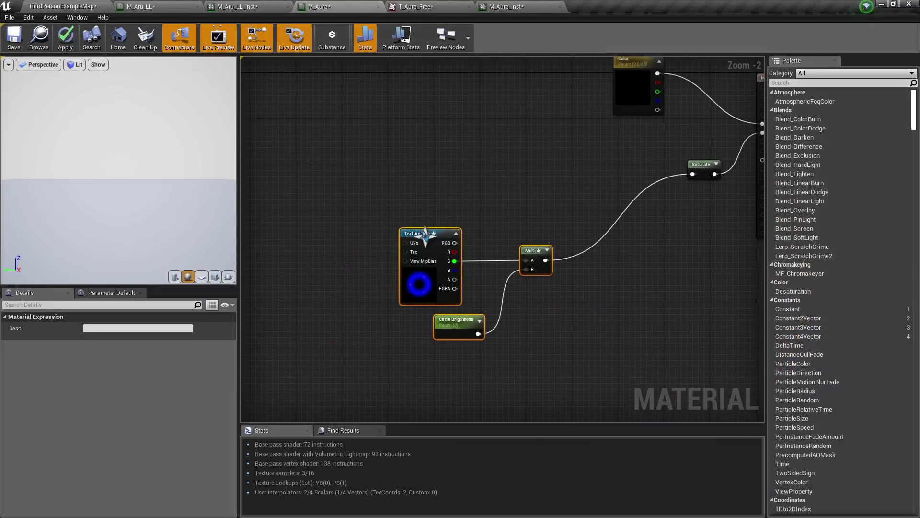
scroll(504, 229, "up", 1)
right_click_drag(504, 229, 441, 205)
left_click(446, 212)
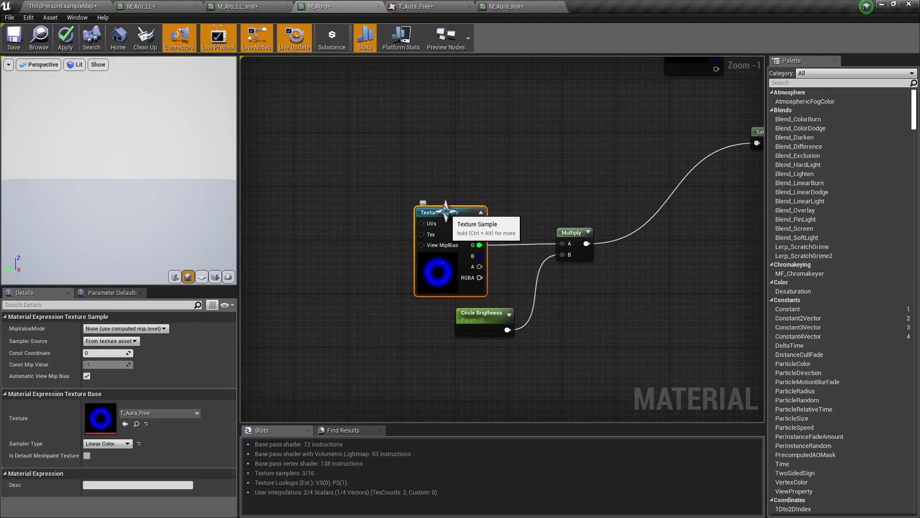
key("ctrl+w")
left_click_drag(496, 218, 309, 154)
- Insert an Add node ahead of Saturate and connect the Multiply output to its B input
right_click_drag(555, 100, 458, 118)
left_click(505, 145)
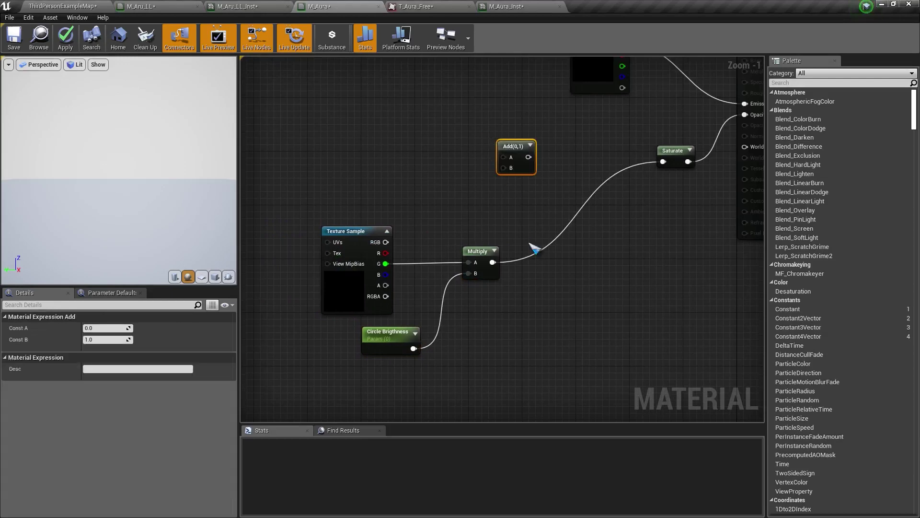
left_click_drag(493, 262, 663, 158)
right_click_drag(529, 192, 606, 135)
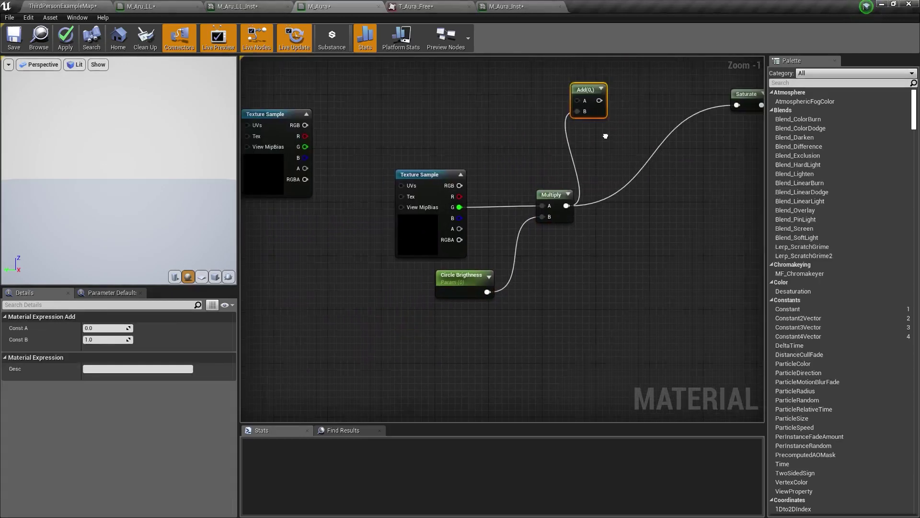
- Add a ScaleUVsByCenter node and connect its UVs output to the duplicated Texture Sample's UVs input
right_click_drag(436, 161, 623, 161)
scroll(625, 164, "down", 1)
left_click(485, 119)
scroll(468, 180, "up", 2)
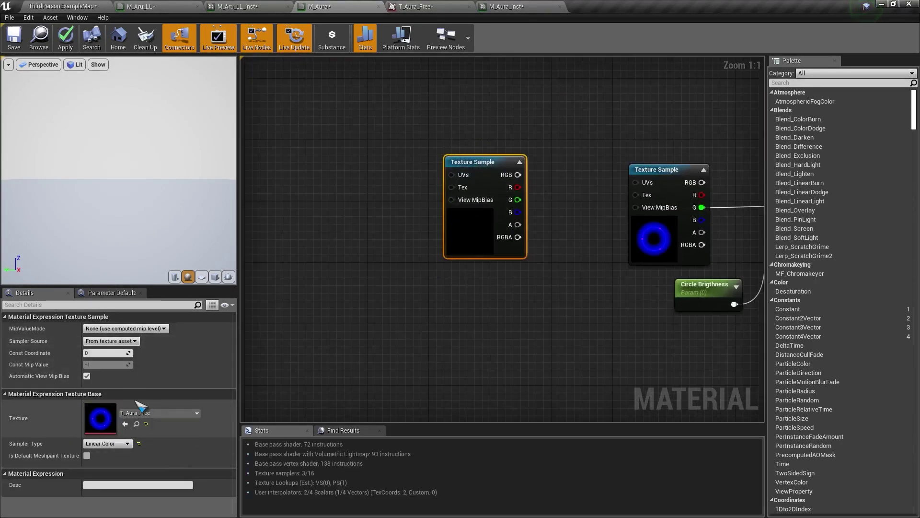
left_click(359, 163)
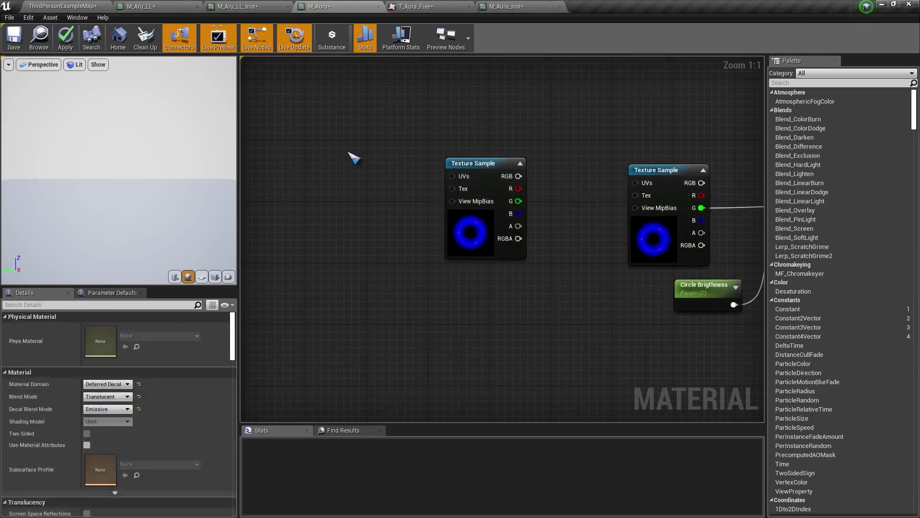
right_click(348, 154)
type("scale")
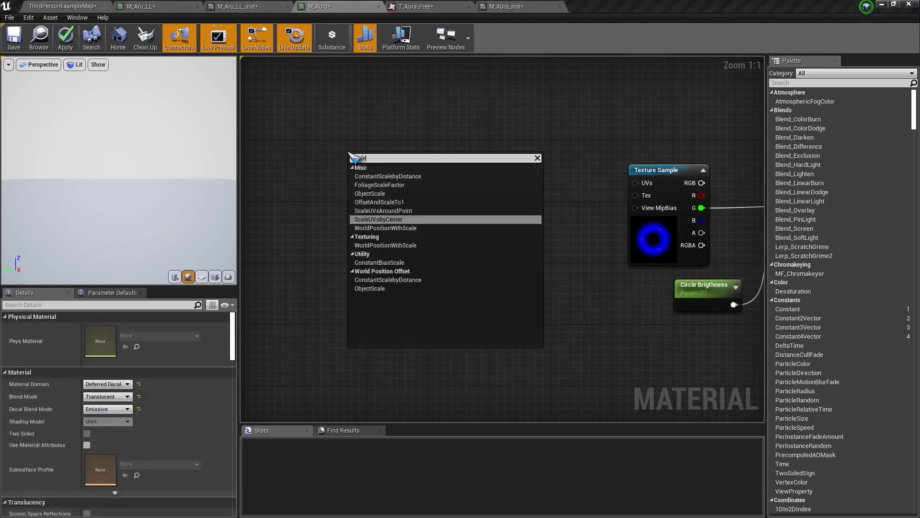
type(" by")
key("Return")
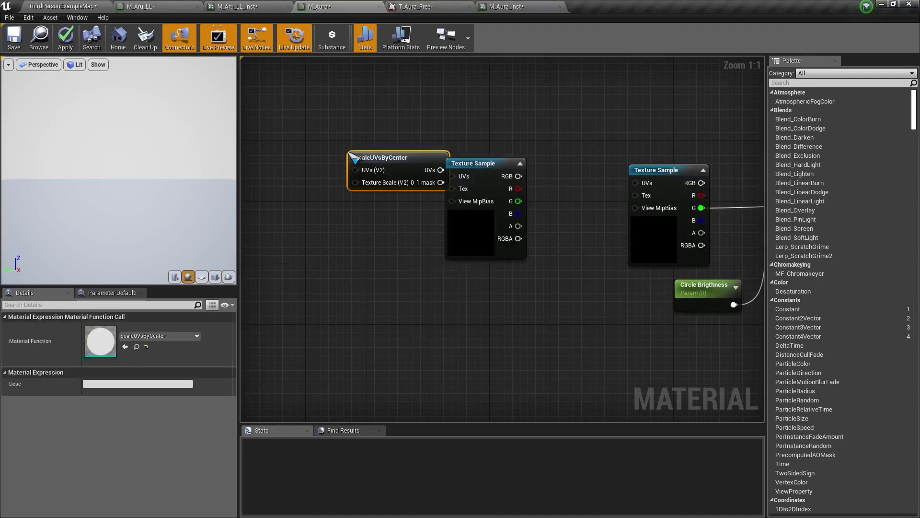
left_click_drag(362, 163, 313, 159)
left_click_drag(391, 167, 471, 159)
right_click_drag(270, 193, 352, 218)
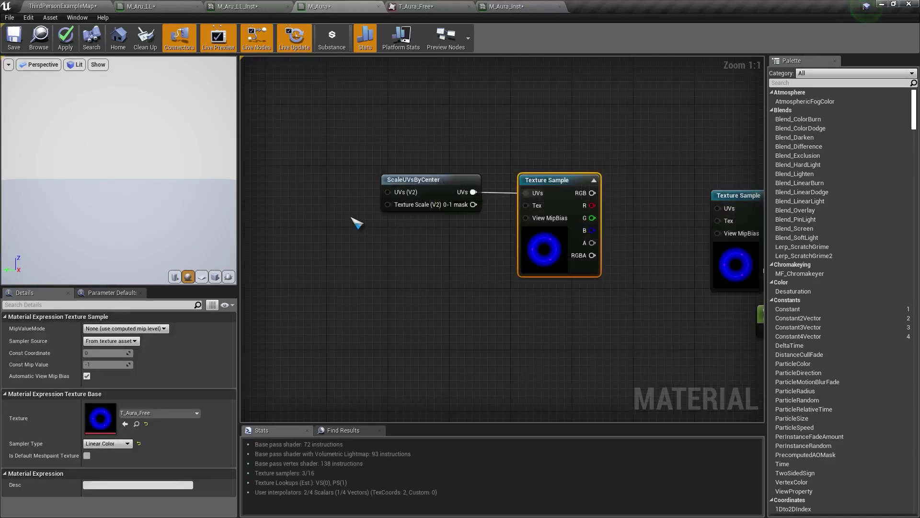
- Create a scalar parameter named Scale and connect it to the Texture Scale input of ScaleUVsByCenter
left_click(310, 205)
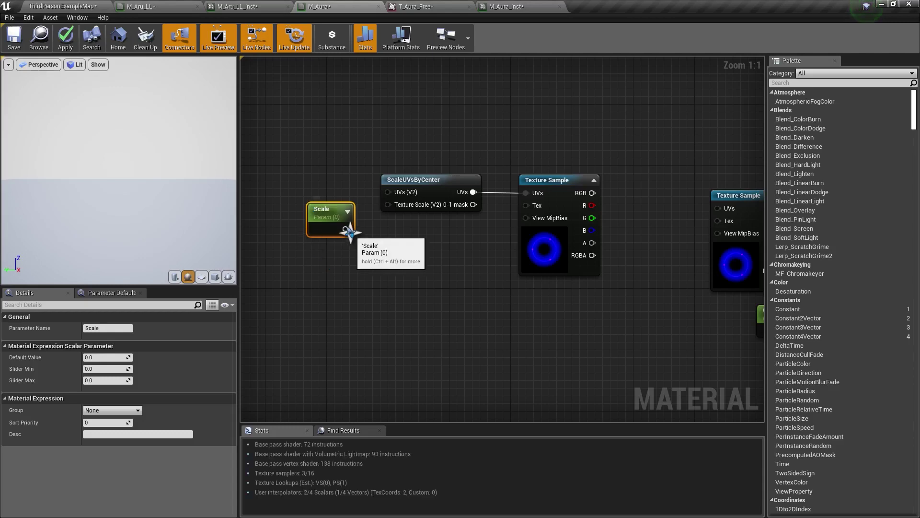
left_click_drag(346, 229, 389, 205)
left_click_drag(331, 213, 319, 192)
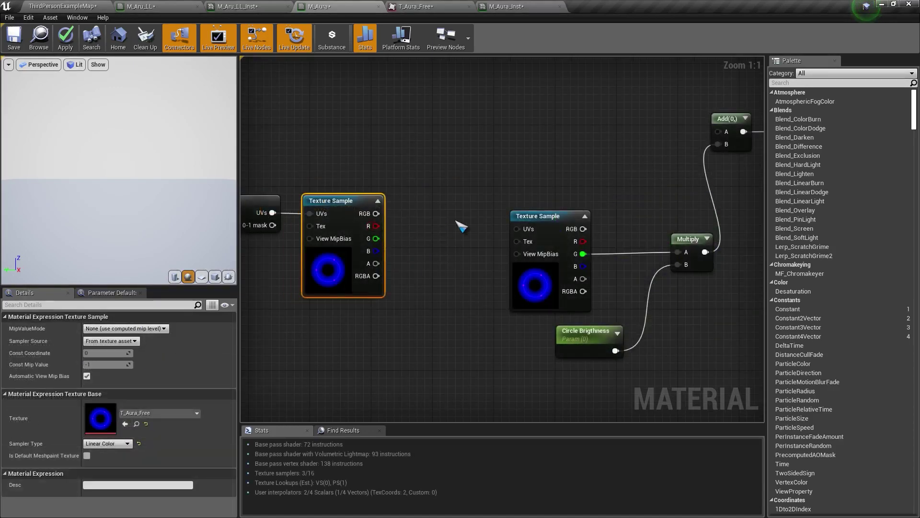
- Duplicate the Multiply and Circle Brigthness nodes and place the copies beside the UV-scaled Texture Sample
left_click_drag(671, 351, 615, 244)
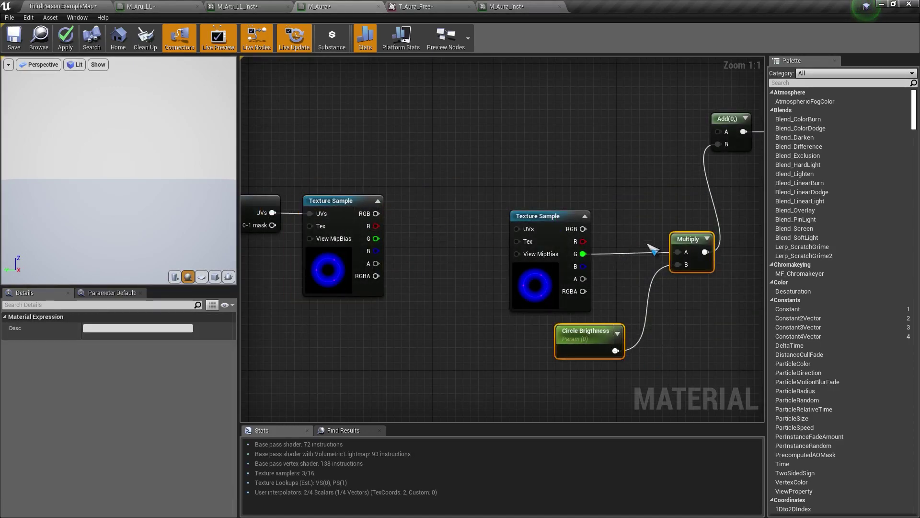
key("ctrl+v")
left_click_drag(757, 219, 430, 213)
right_click_drag(386, 257, 449, 237)
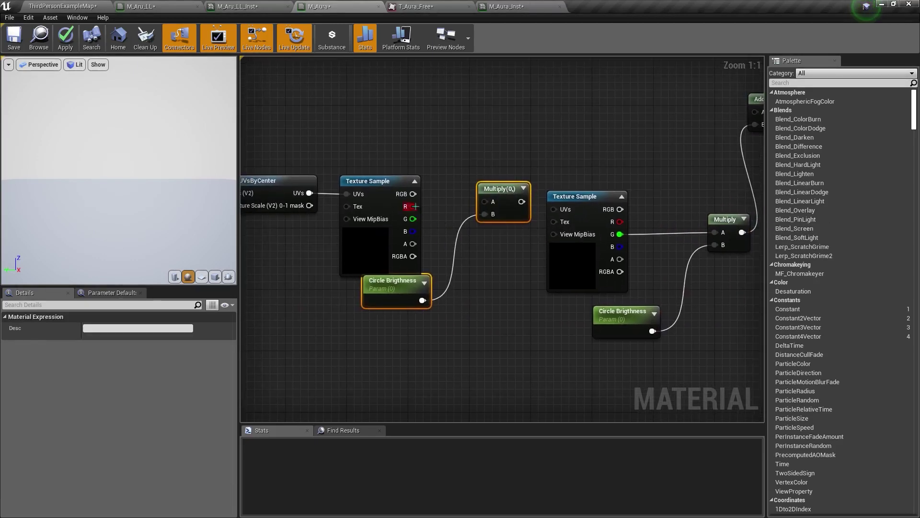
- Connect the scaled Texture Sample's R output to the copied Multiply's A input, and that Multiply's output to the Add node's A input
left_click_drag(415, 206, 486, 203)
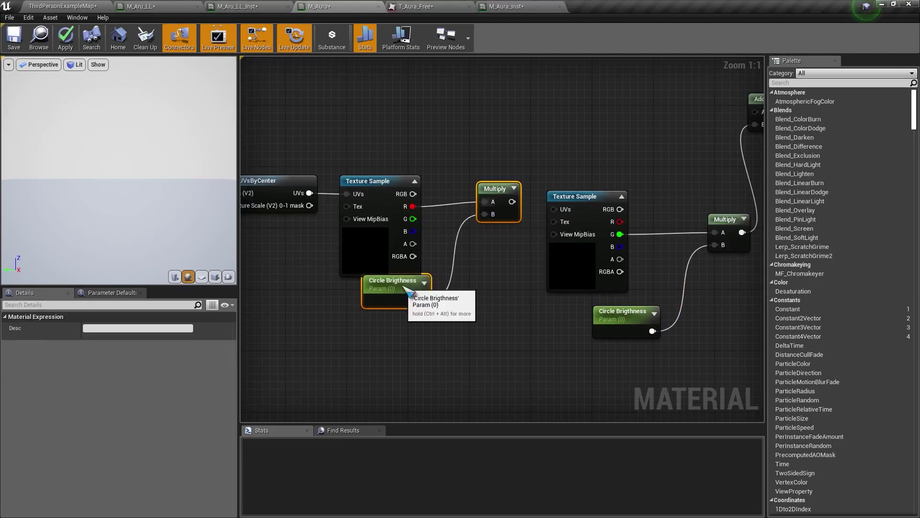
left_click_drag(405, 287, 407, 311)
left_click(494, 196)
left_click(494, 213)
left_click_drag(493, 213, 487, 198)
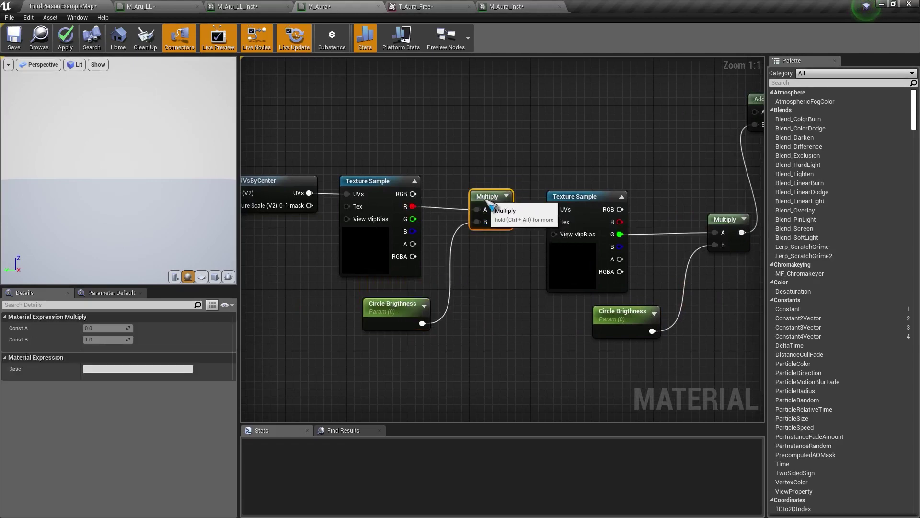
right_click_drag(539, 193, 408, 228)
left_click_drag(372, 244, 623, 147)
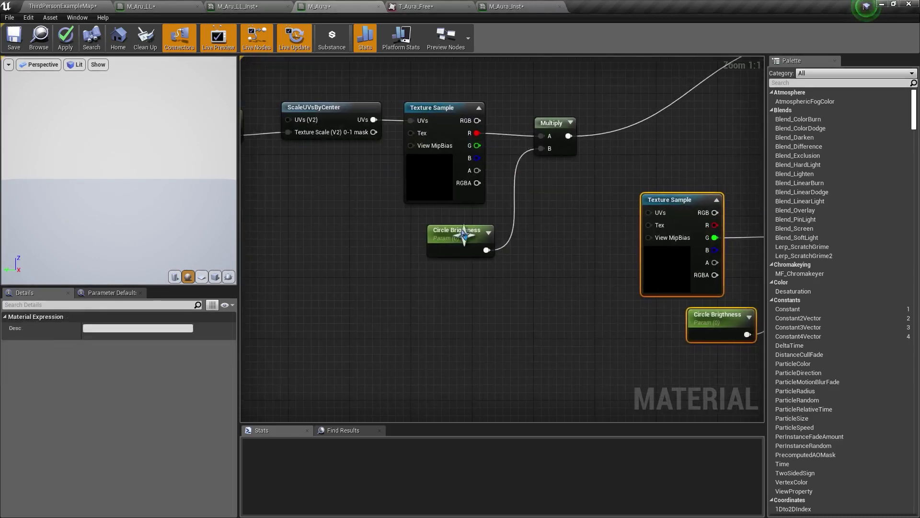
- Rename the copied Circle Brigthness parameter to Dot Brigthness and apply the material changes
left_click(466, 239)
right_click_drag(396, 279, 422, 317)
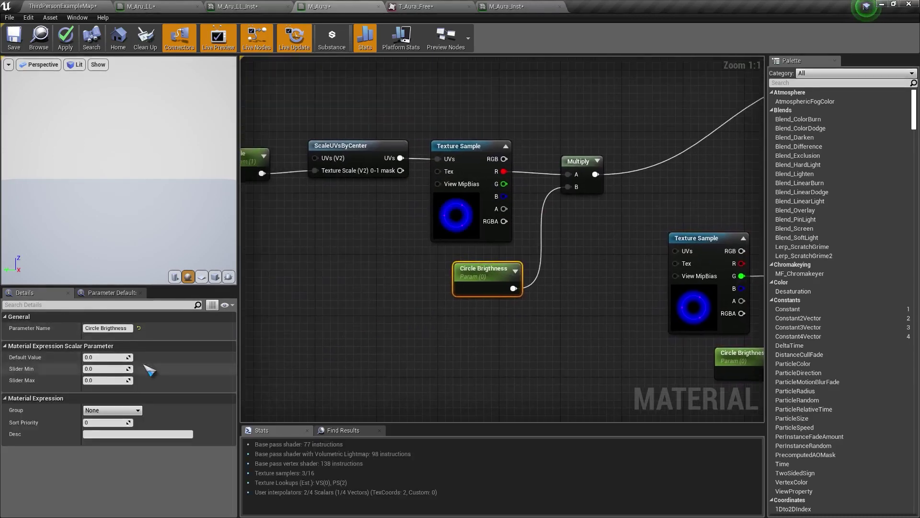
left_click_drag(101, 328, 106, 325)
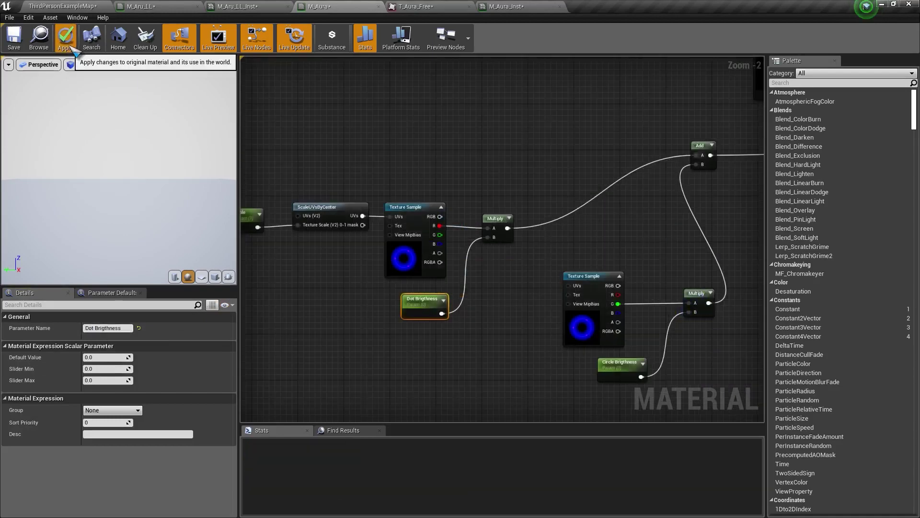
left_click(65, 37)
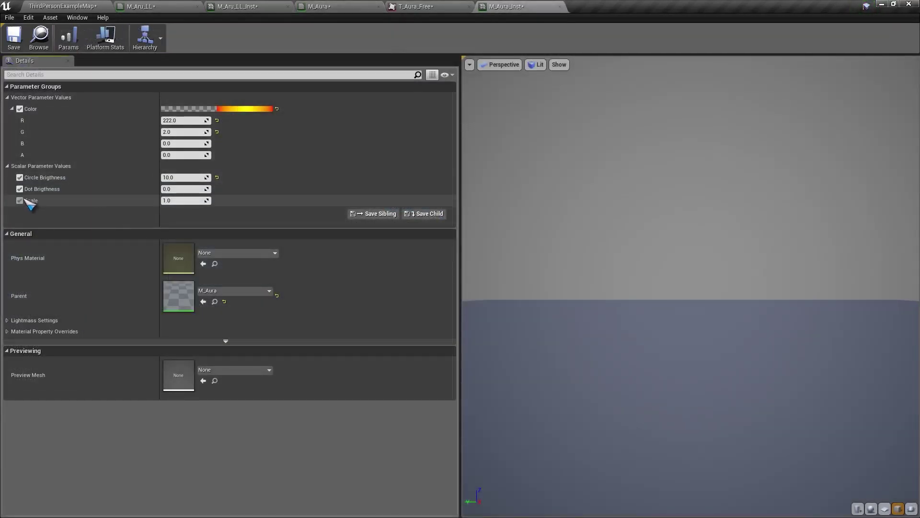
- In M_Aura_Inst, enable the Scale override, set Dot Brigthness to 1.0 and try a Scale of about 0.22
left_click(20, 200)
type("1")
key("Return")
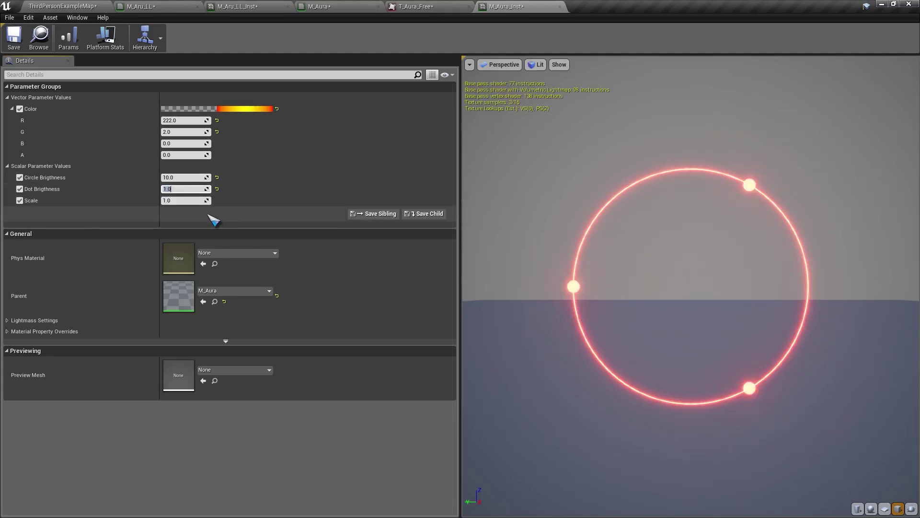
left_click(196, 206)
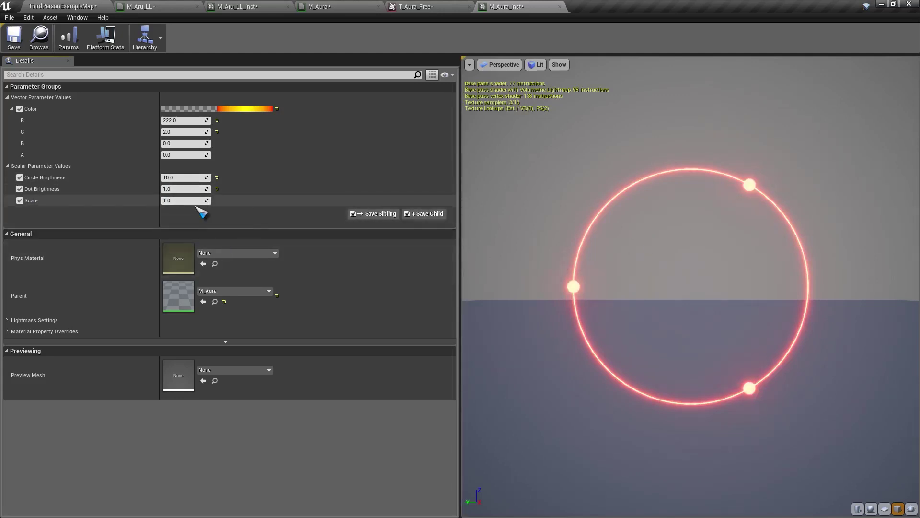
mouse_move(199, 201)
left_mouse_down()
mouse_move(211, 200)
mouse_move(177, 201)
mouse_move(206, 200)
left_mouse_up()
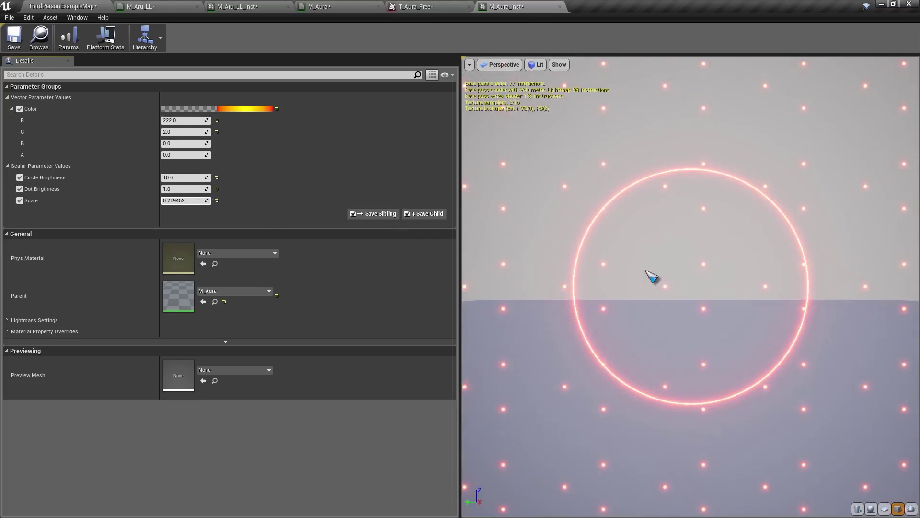
- Set the UV-scaled Texture Sample's sampler source to Shared: Clamp in M_Aura, and return Scale to 1.0 in M_Aura_Inst
left_click(366, 6)
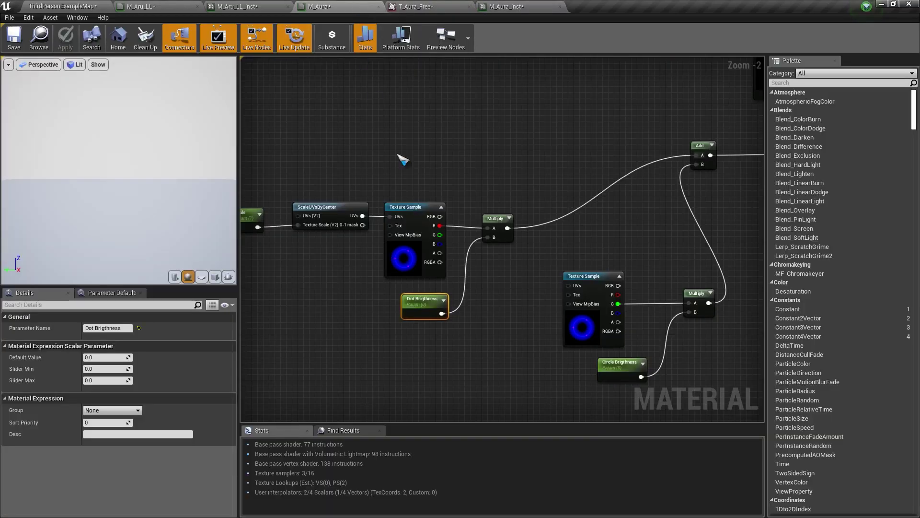
left_click(405, 221)
left_click(135, 340)
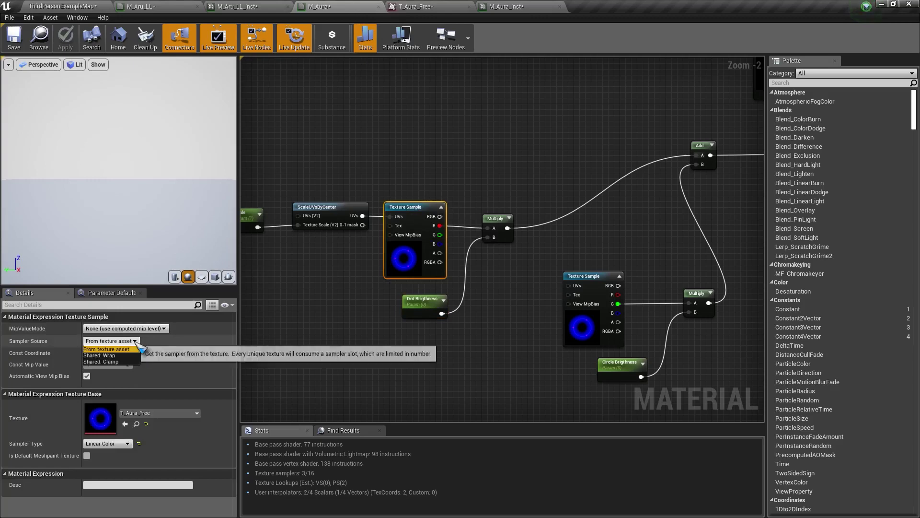
left_click(115, 362)
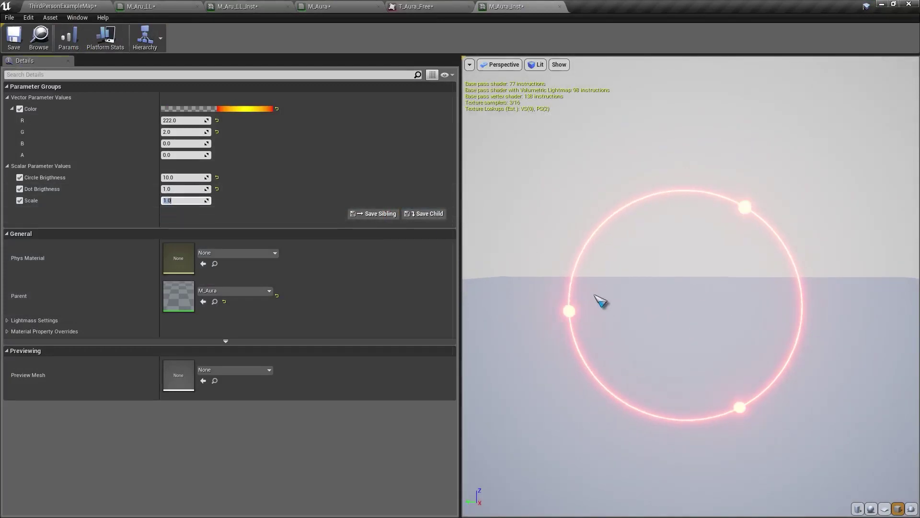
left_click_drag(599, 300, 599, 290)
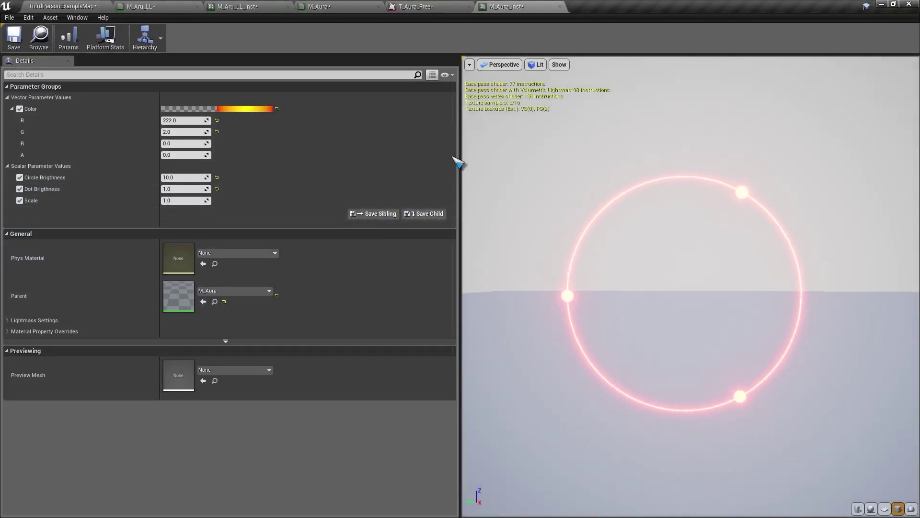
- In M_Aura, insert a Rotator between ScaleUVsByCenter and the Texture Sample, and set its speed to 1.2
left_click(376, 4)
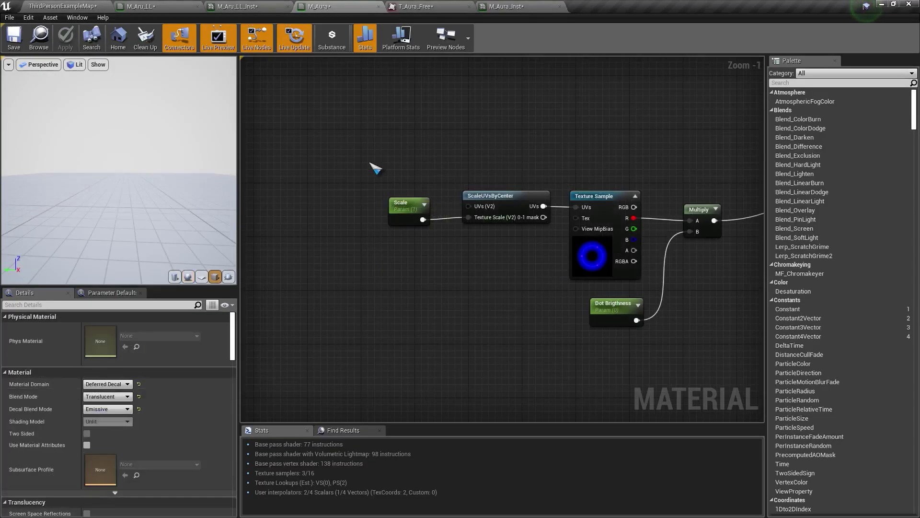
left_click_drag(472, 264, 472, 262)
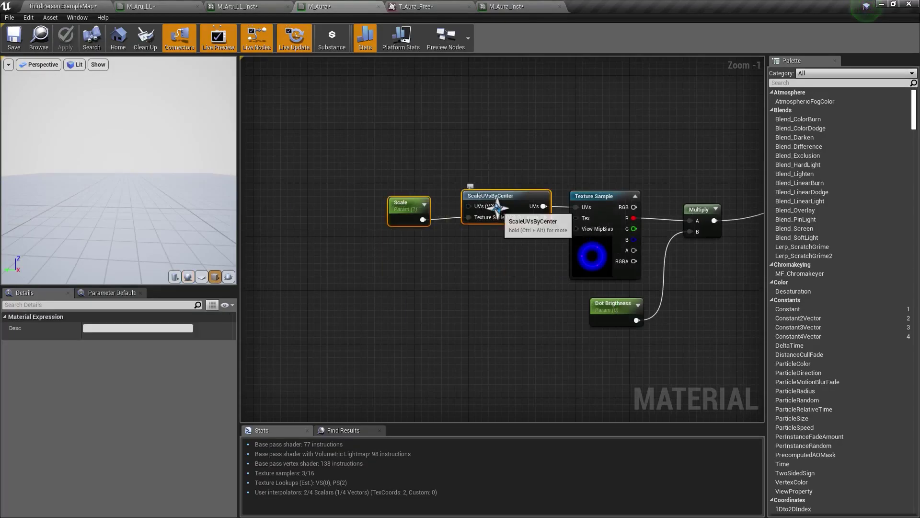
left_click_drag(499, 211, 581, 208)
type("rota")
left_click(564, 240)
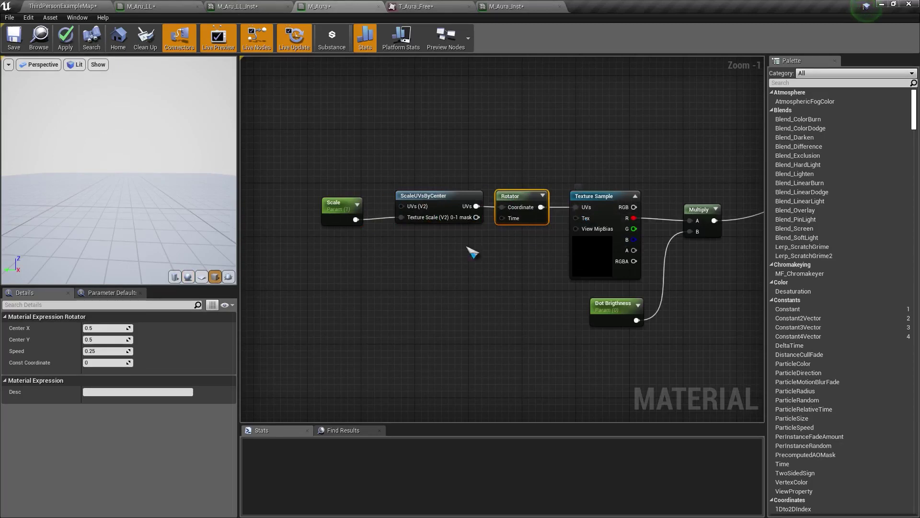
left_click(113, 353)
type("1.2")
key("Return")
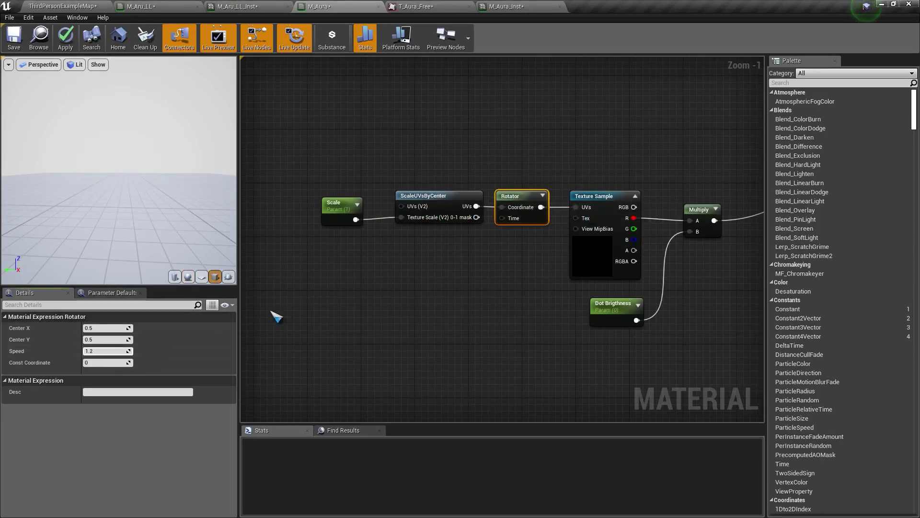
- Move the dot node chain, from Scale through Multiply, lower in the graph to free space above it
scroll(536, 187, "down", 1)
right_click_drag(584, 178, 424, 206)
scroll(452, 197, "down", 2)
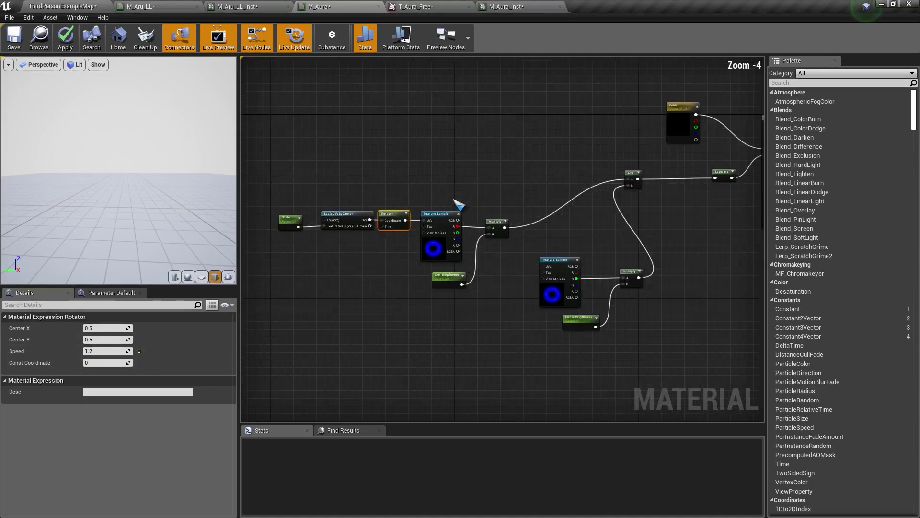
scroll(452, 260, "up", 3)
right_click_drag(451, 261, 469, 274)
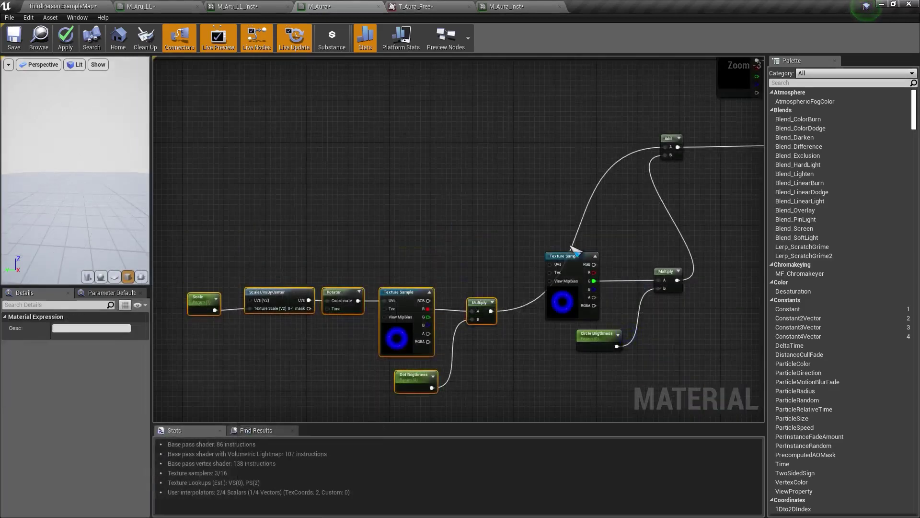
left_click(568, 258)
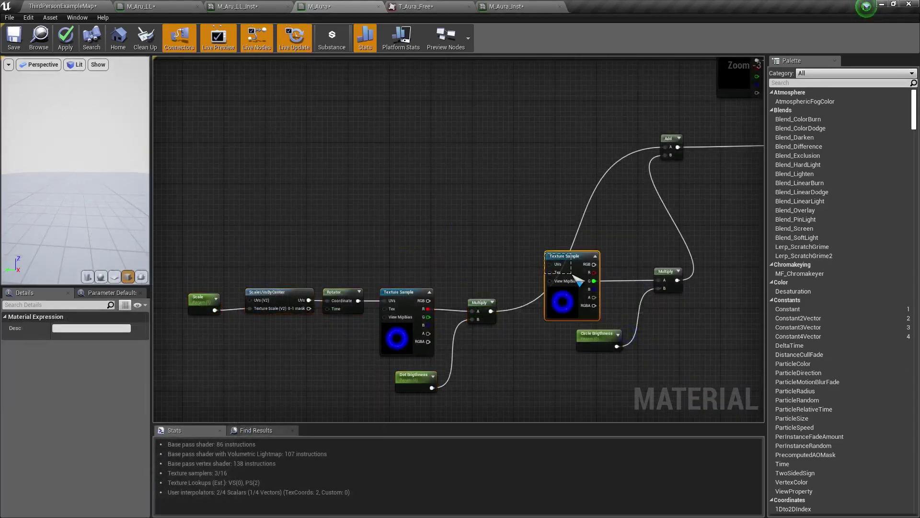
left_click(316, 268)
- Duplicate the Rotator and its Texture Sample, and place the copies in the empty area above the dot node chain
scroll(355, 263, "up", 2)
right_click_drag(355, 263, 385, 216)
left_click_drag(401, 266, 413, 288)
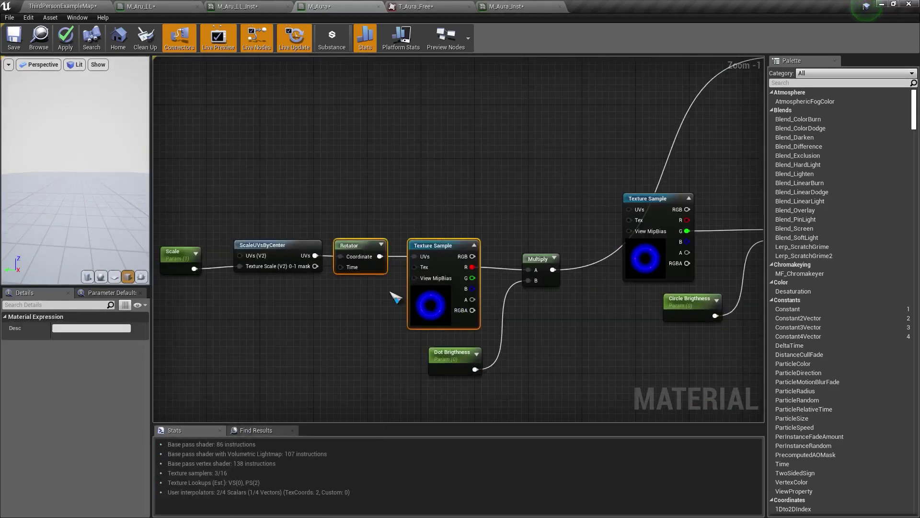
key("ctrl+w")
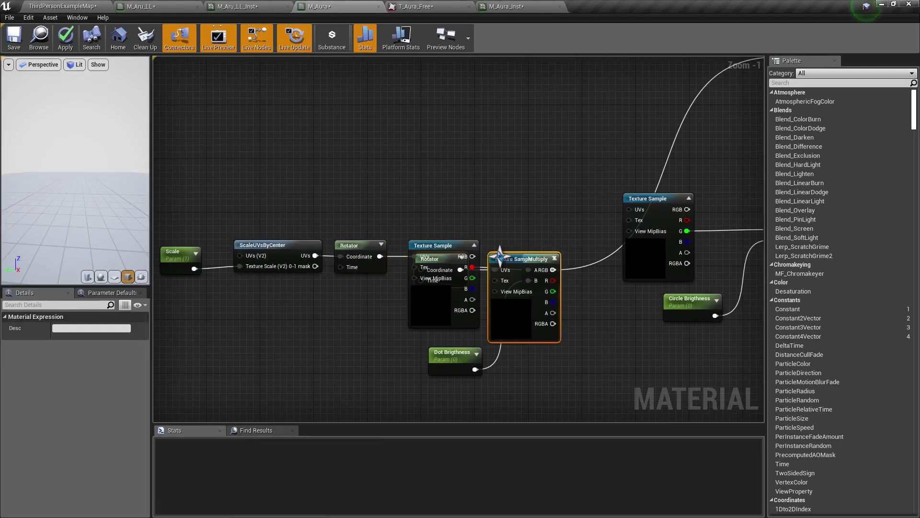
left_click_drag(505, 262, 377, 112)
right_click_drag(383, 86, 421, 160)
scroll(315, 207, "down", 1)
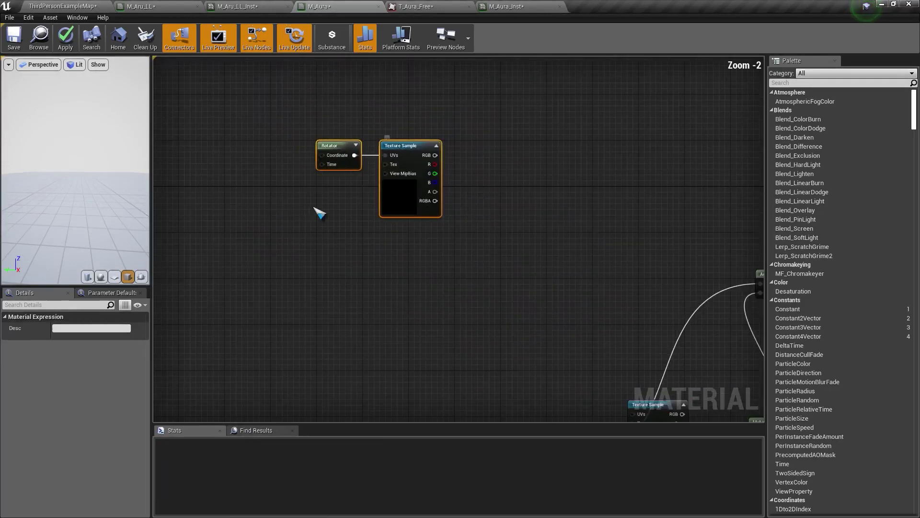
- Duplicate the copied Rotator and Texture Sample pair again, placing the second pair directly below the first
scroll(349, 193, "up", 1)
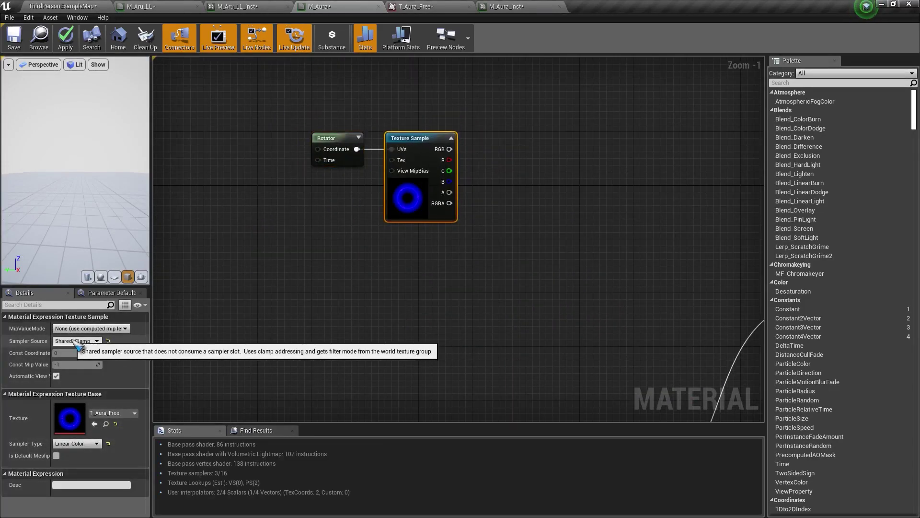
right_click_drag(373, 257, 340, 248)
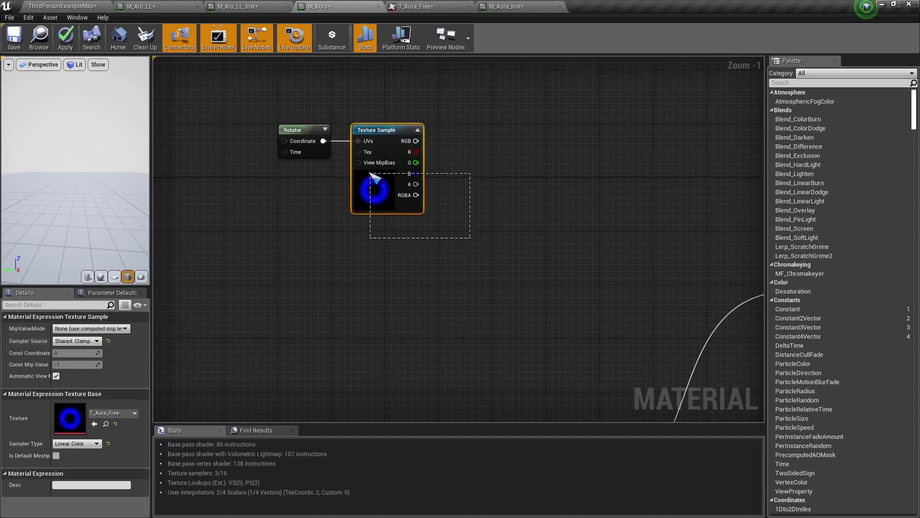
left_click_drag(375, 178, 318, 130)
key("ctrl+w")
left_click_drag(549, 148, 390, 246)
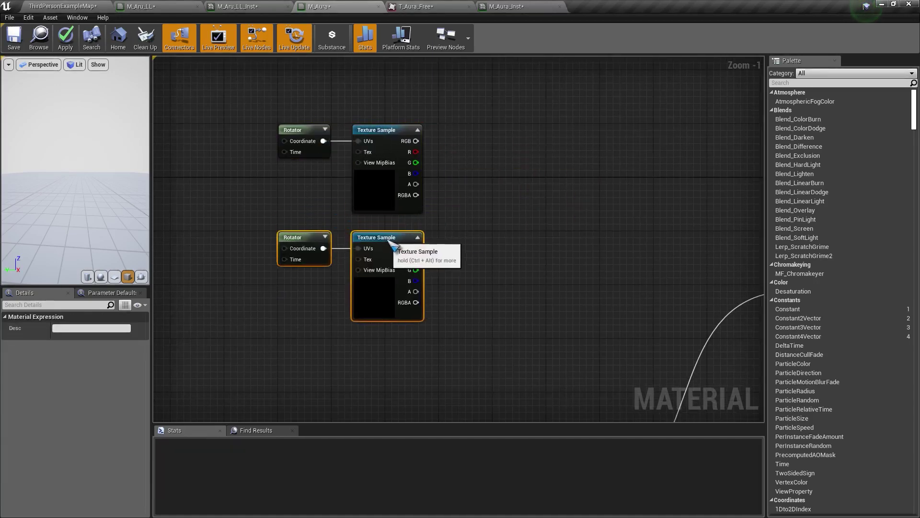
- Set the upper copied Rotator's speed to 0.3 and the lower one's speed to -0.6
left_click(306, 139)
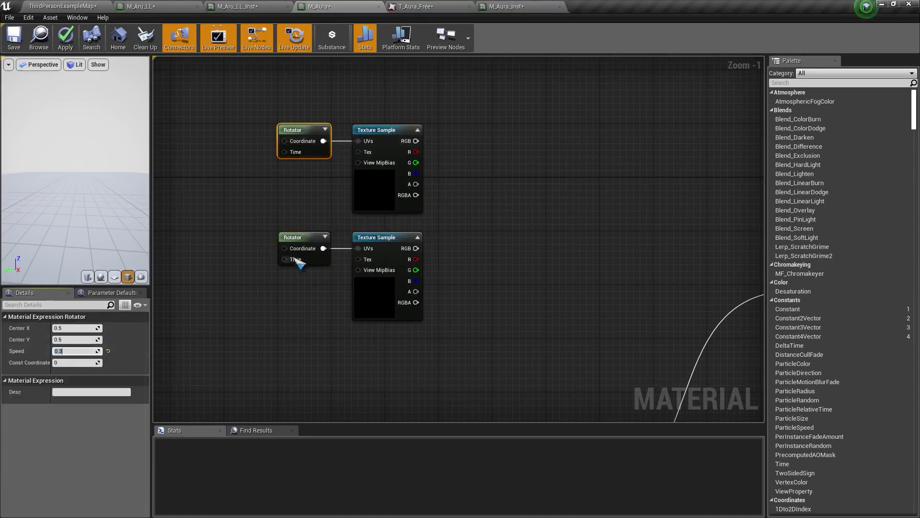
left_click(300, 239)
left_click(64, 351)
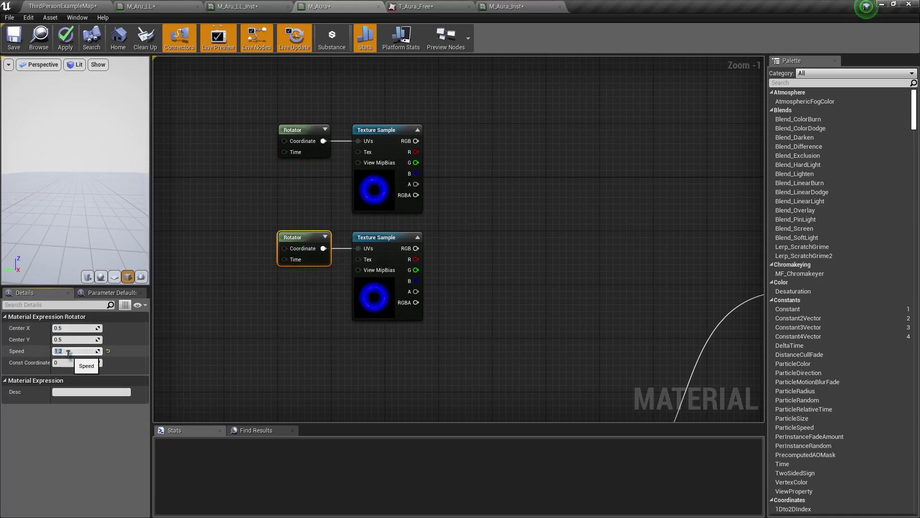
type("-")
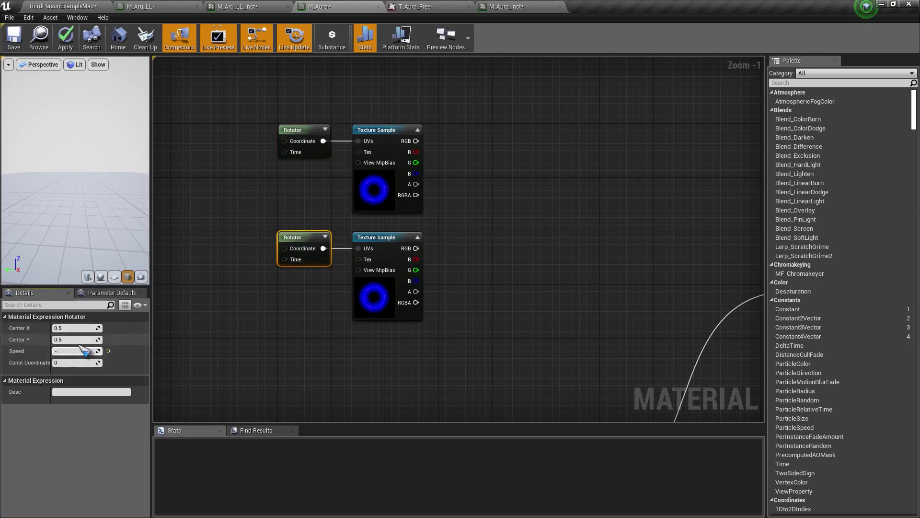
type("0.6")
left_click(509, 224)
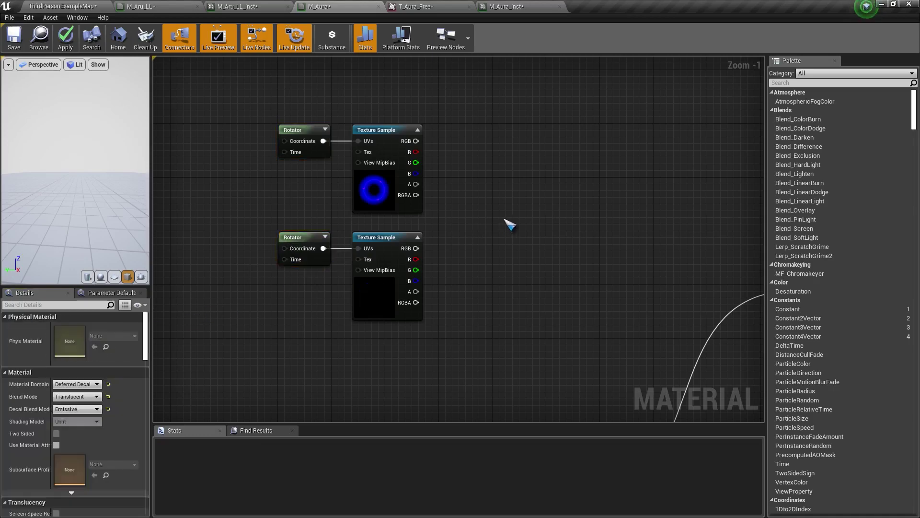
- Create an Add node and connect the alpha outputs of the upper and lower copied Texture Samples to its A and B inputs
left_click(470, 186)
scroll(455, 199, "up", 1)
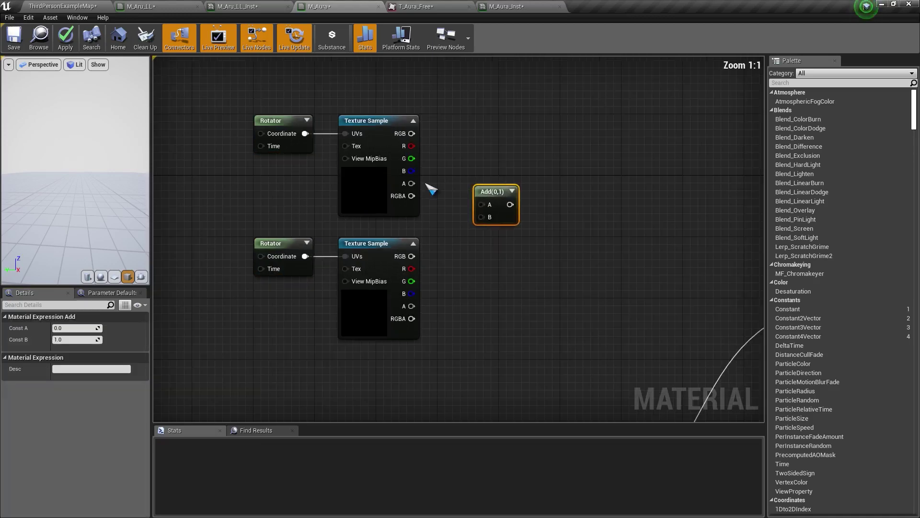
left_click_drag(411, 184, 496, 202)
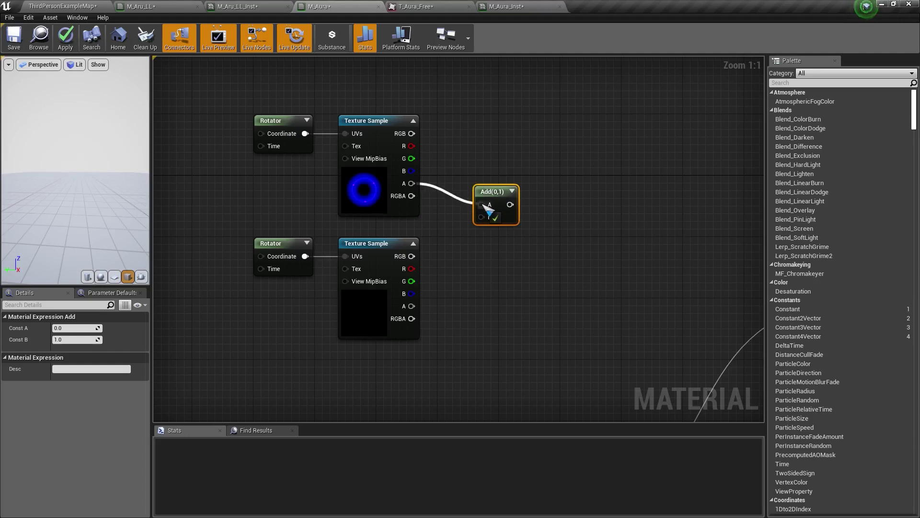
left_click_drag(486, 207, 487, 206)
left_click_drag(411, 306, 482, 218)
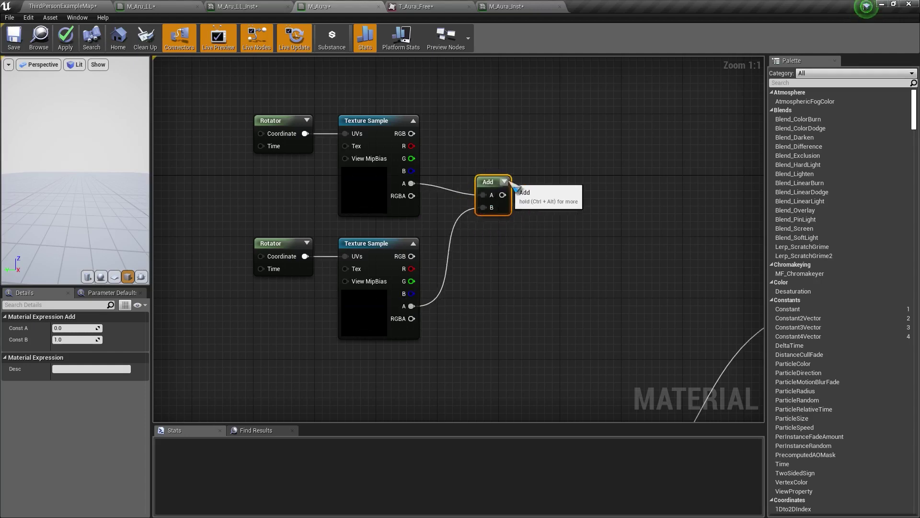
- Duplicate the Circle Brigthness parameter and its Multiply node, and place the copies beside the Add node of the two upper Texture Samples
right_click_drag(524, 183, 424, 175)
scroll(488, 186, "down", 2)
right_click_drag(519, 253, 386, 155)
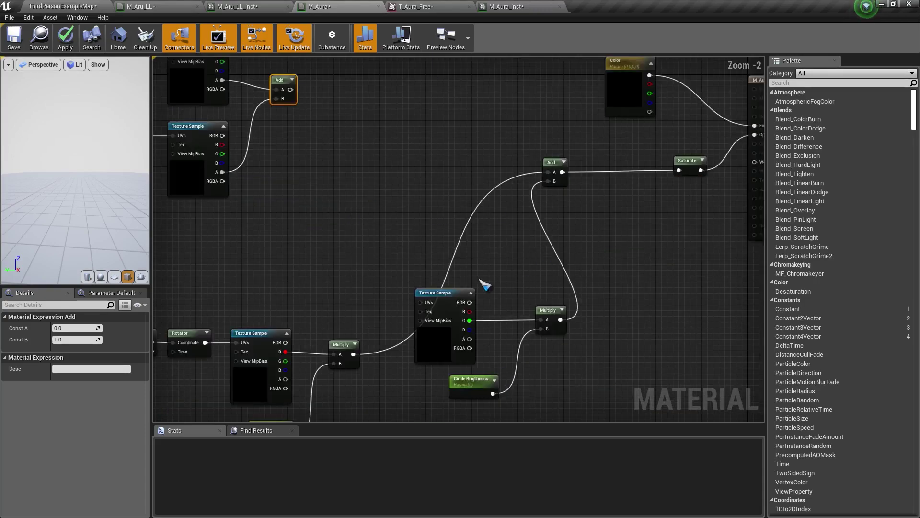
right_click_drag(479, 280, 467, 197)
left_click_drag(523, 356, 480, 299)
left_click(536, 226, "ctrl")
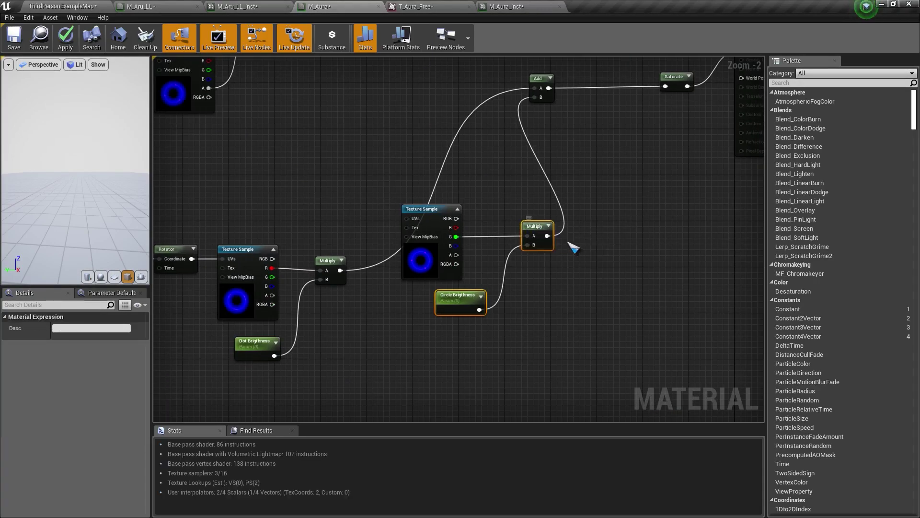
key("ctrl+w")
left_click_drag(634, 222, 350, 91)
right_click_drag(333, 90, 382, 220)
scroll(345, 211, "up", 2)
left_click_drag(460, 230, 444, 161)
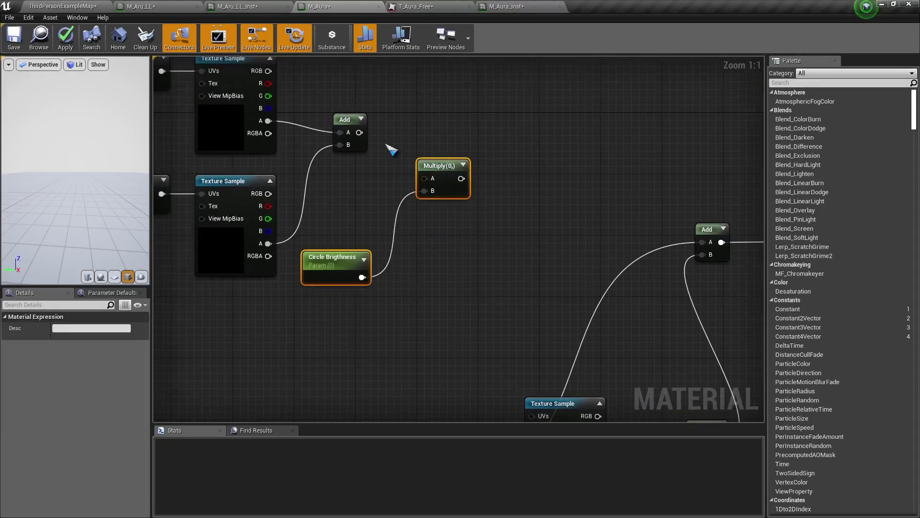
- Connect that Add node's output to the copied Multiply's A input and rename the copied parameter Flame Brigthness
left_click_drag(359, 133, 434, 185)
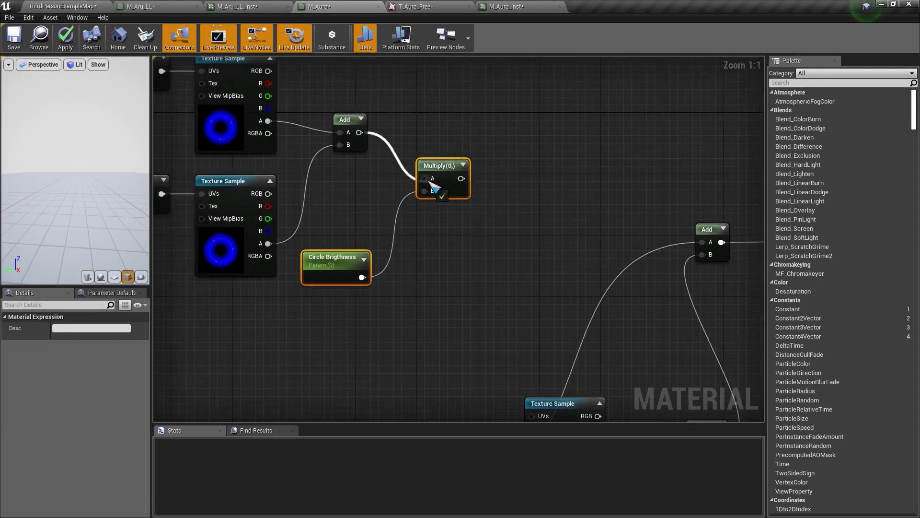
left_click(344, 255)
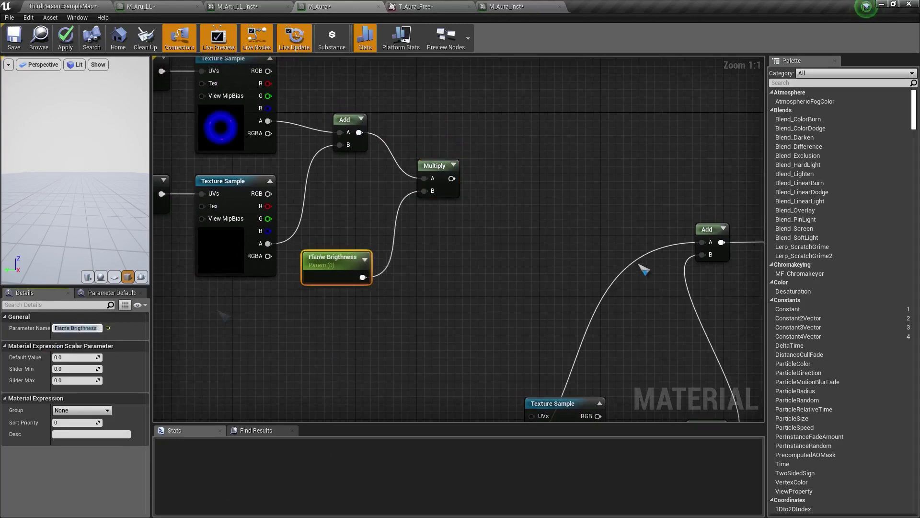
- Create an Add node combining the flame Multiply (A) and dot Multiply (B), and feed it into the final Add's A input
right_click_drag(555, 242, 508, 146)
left_click(582, 114)
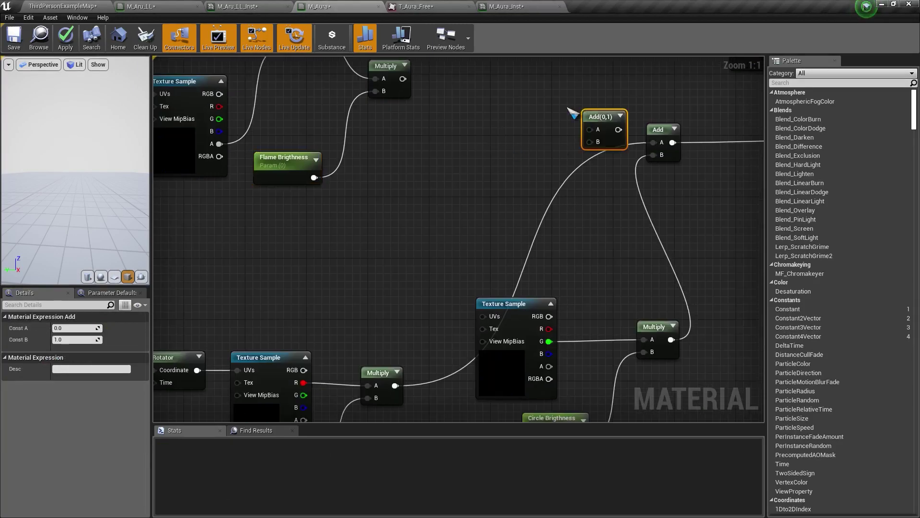
right_click_drag(462, 98, 431, 128)
left_click_drag(376, 115, 628, 181)
right_click_drag(427, 347, 443, 298)
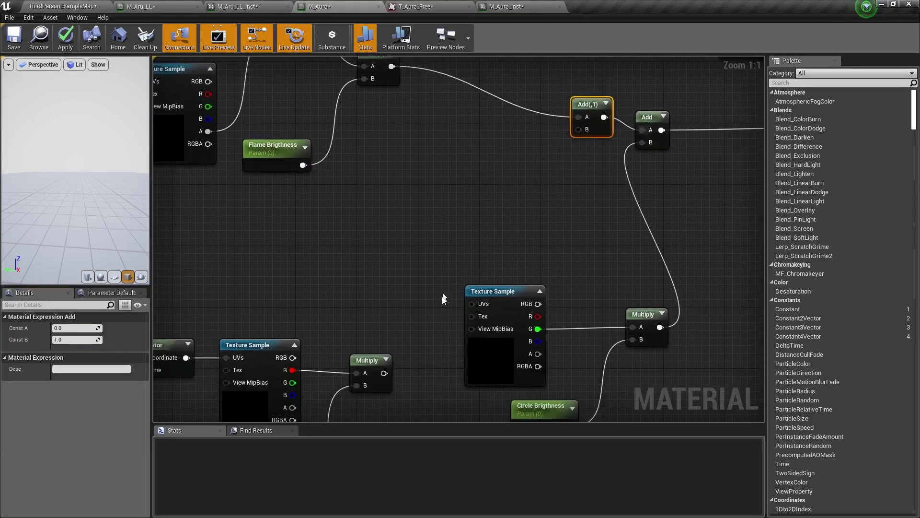
left_click_drag(386, 372, 535, 122)
right_click_drag(475, 133, 518, 148)
scroll(349, 174, "down", 1)
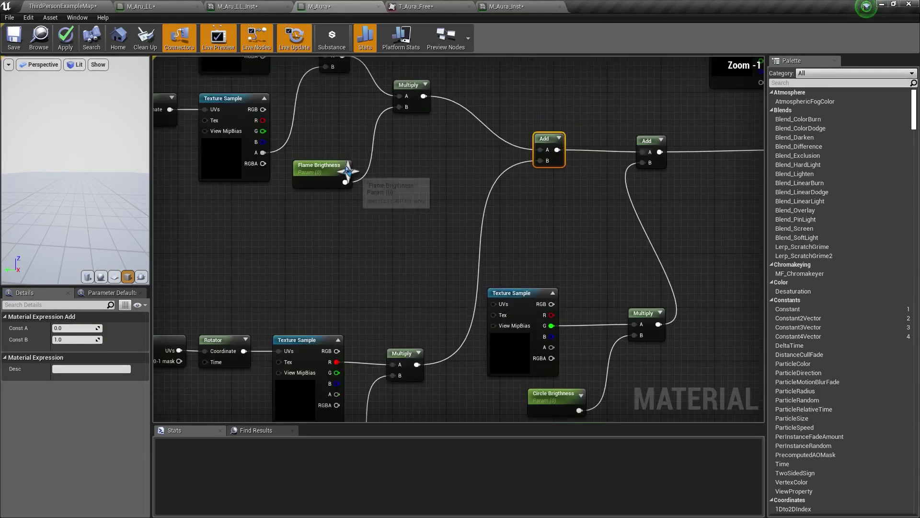
right_click_drag(351, 175, 421, 186)
scroll(421, 186, "down", 1)
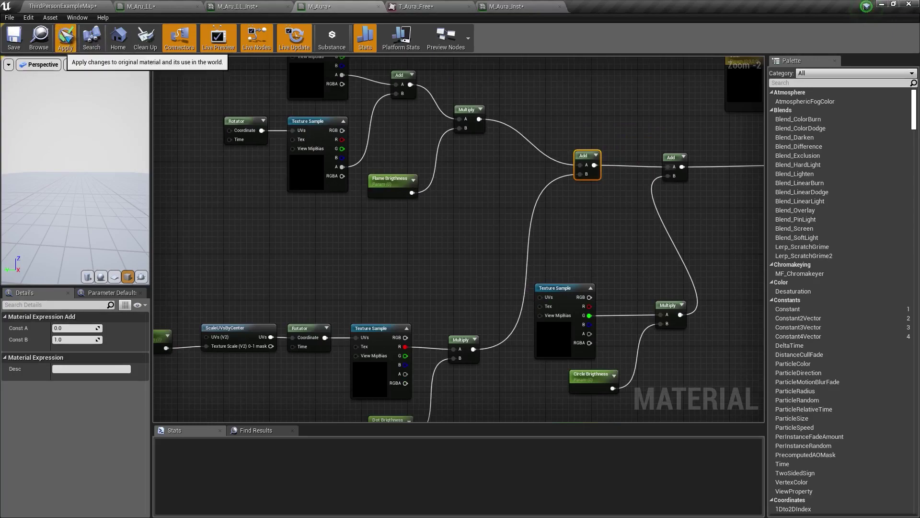
- Apply the material, then enable Flame Brigthness in M_Aura_Inst, trying 1 before setting it to 0.1
left_click(77, 43)
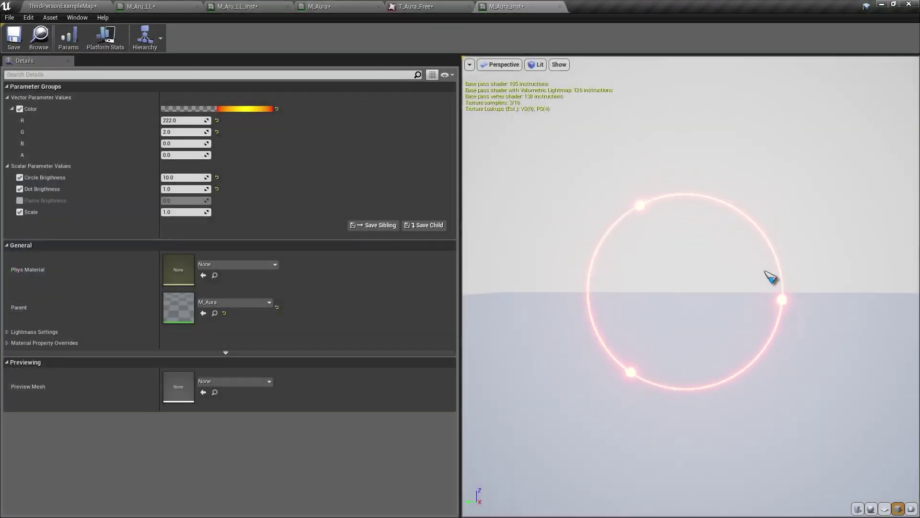
left_click(20, 200)
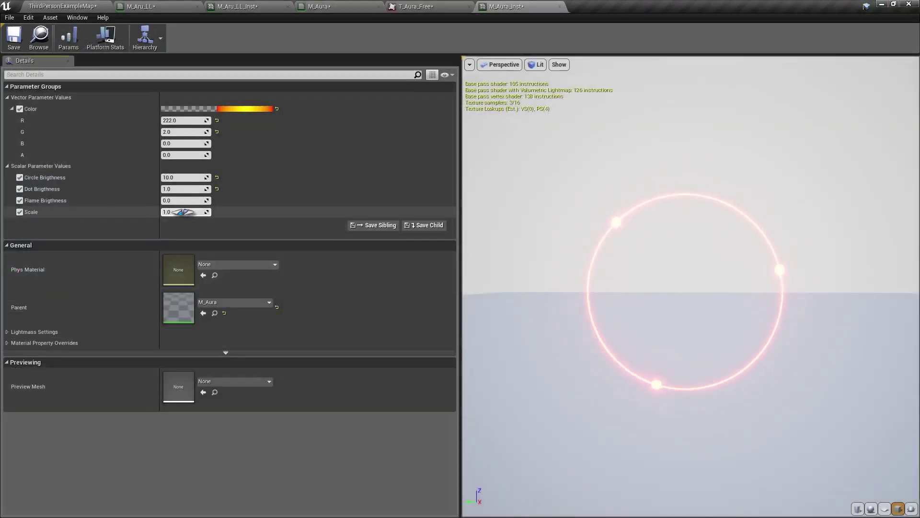
left_click(180, 202)
type("1")
key("Return")
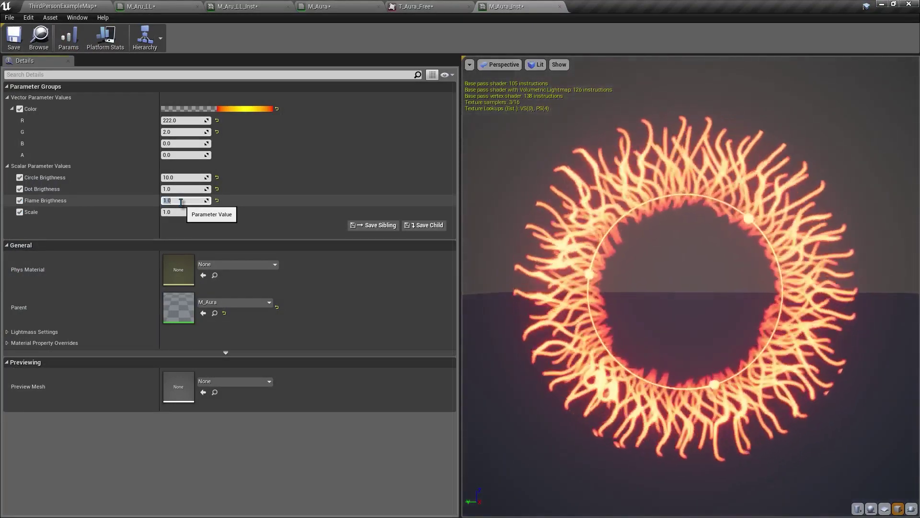
type("0.1")
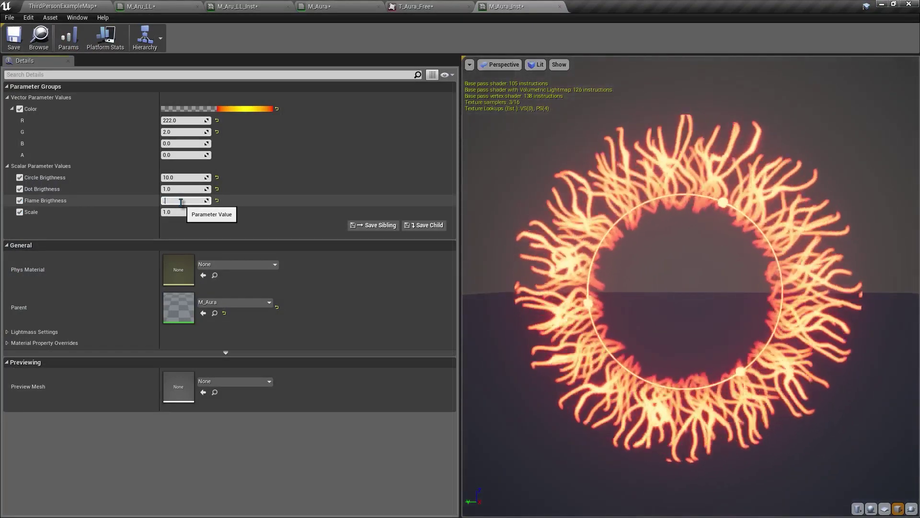
key("Return")
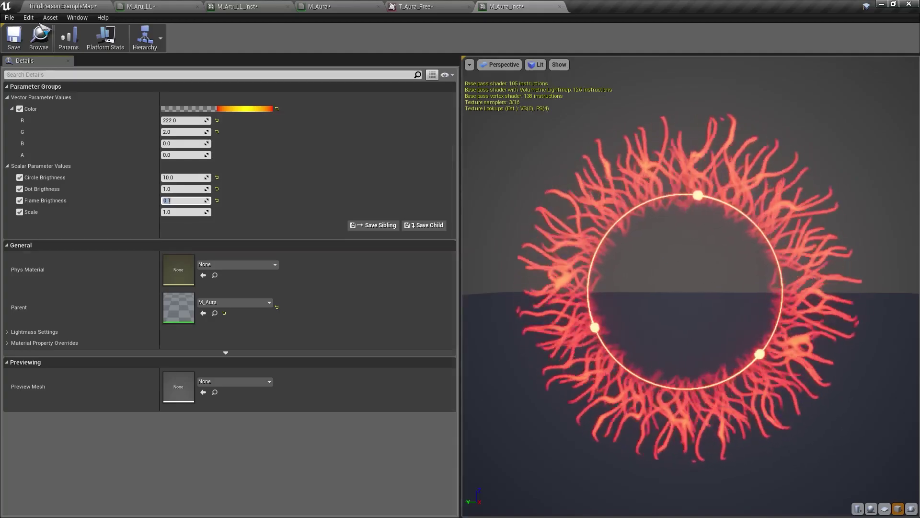
- Add the StarterContent texture T_Fire_Tiled_D to the M_Aura graph and place it in the empty area below the dot node chain
left_click(70, 6)
left_click(106, 379)
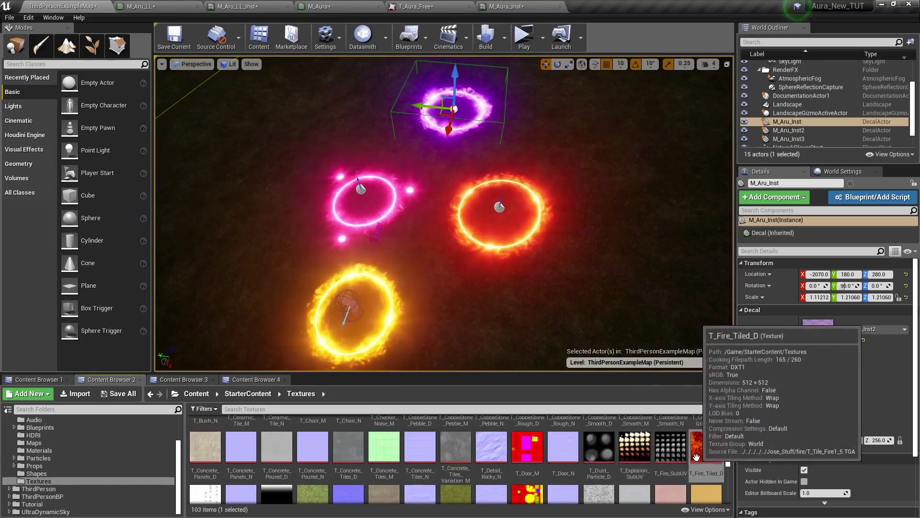
left_click_drag(704, 448, 297, 241)
scroll(297, 240, "down", 2)
right_click_drag(301, 240, 411, 152)
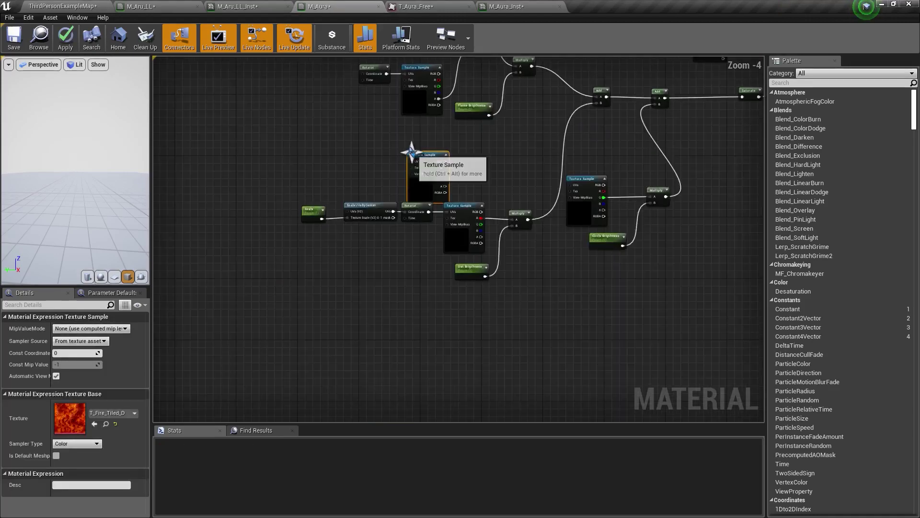
left_click_drag(411, 151, 274, 302)
scroll(351, 312, "up", 3)
right_click_drag(351, 312, 413, 251)
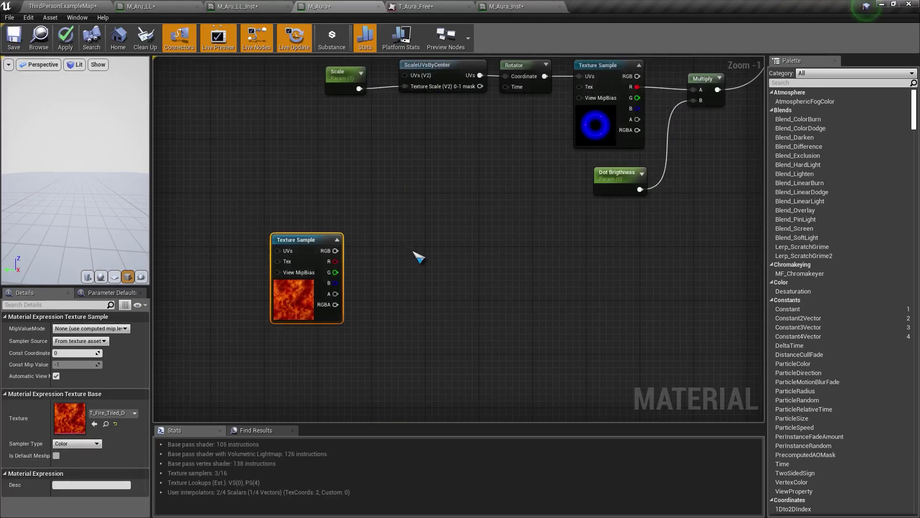
- Try to find a 4-way motion node by searching the graph's node list for "motion 4"
right_click(418, 249)
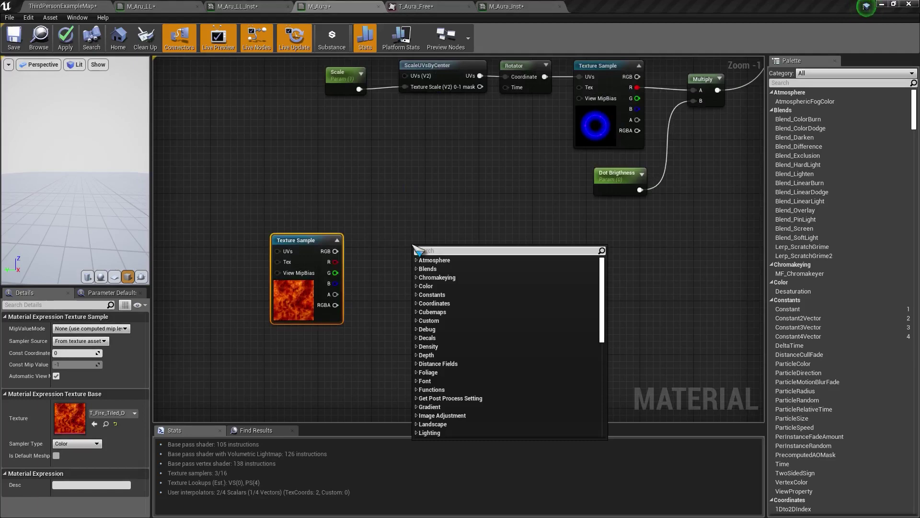
type("motion")
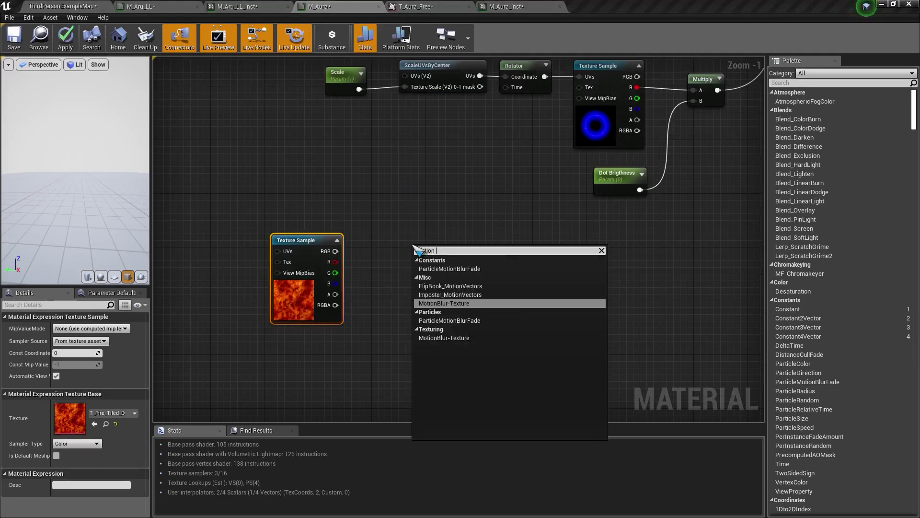
type(" 4")
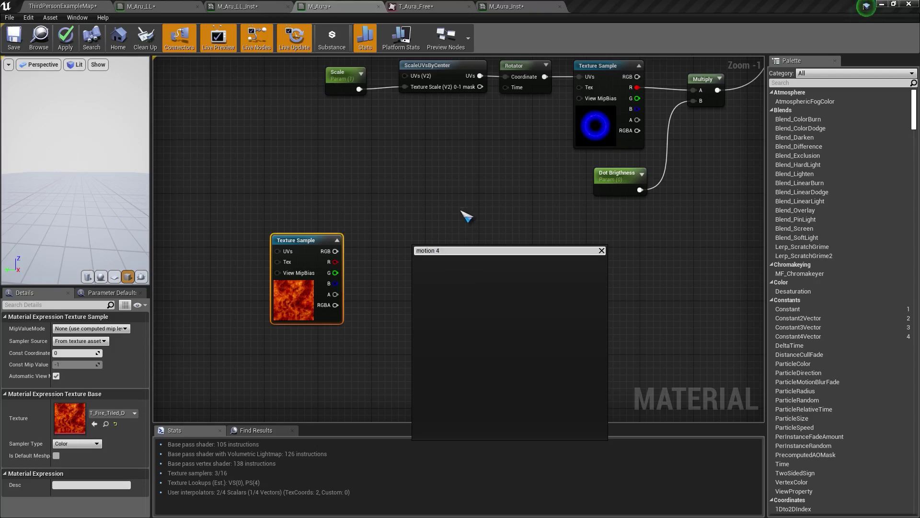
key("BackSpace")
key("BackSpace")
key("BackSpace")
key("BackSpace")
key("BackSpace")
key("BackSpace")
key("BackSpace")
key("BackSpace")
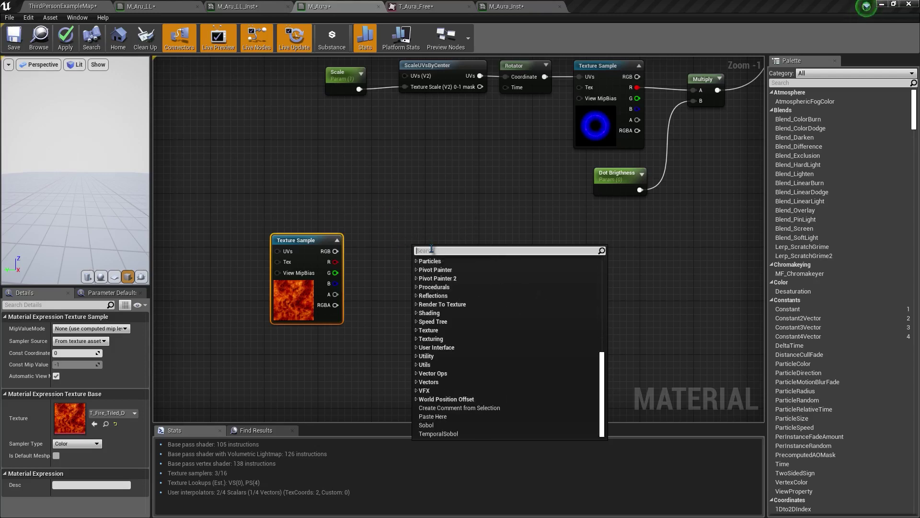
- Find "normal map" in the node list, add a NormalFromHeightmapChaos node, and open its material function
type("normal map")
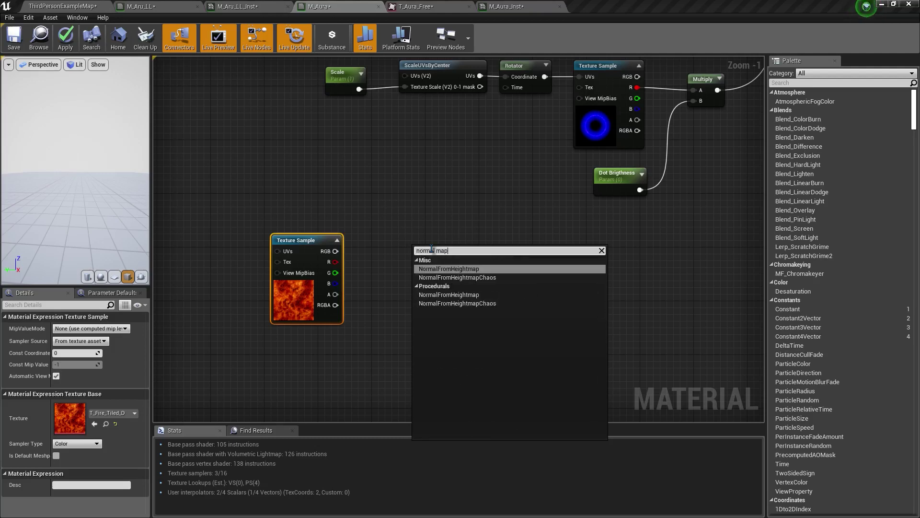
left_click(459, 278)
double_click(450, 248)
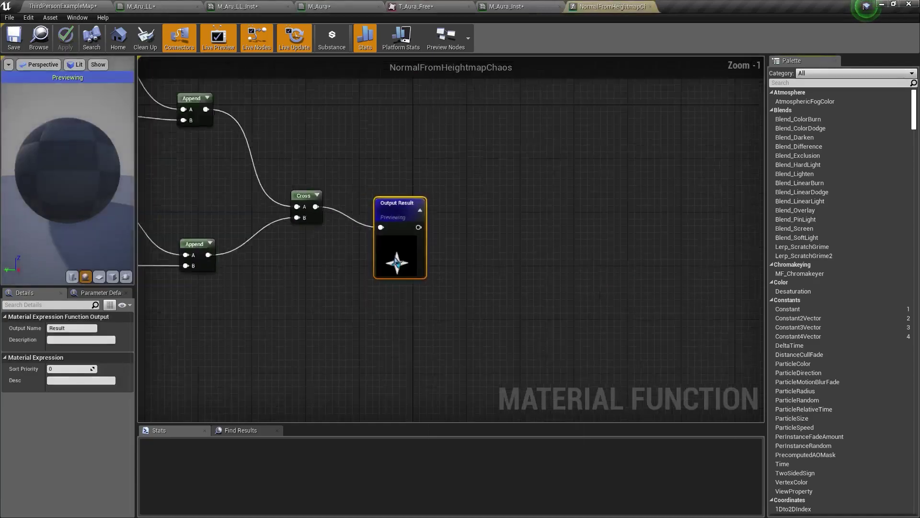
- Copy a Motion_4WayChaos node from the NormalFromHeightmapChaos function and paste it into the M_Aura graph
scroll(392, 214, "up", 3)
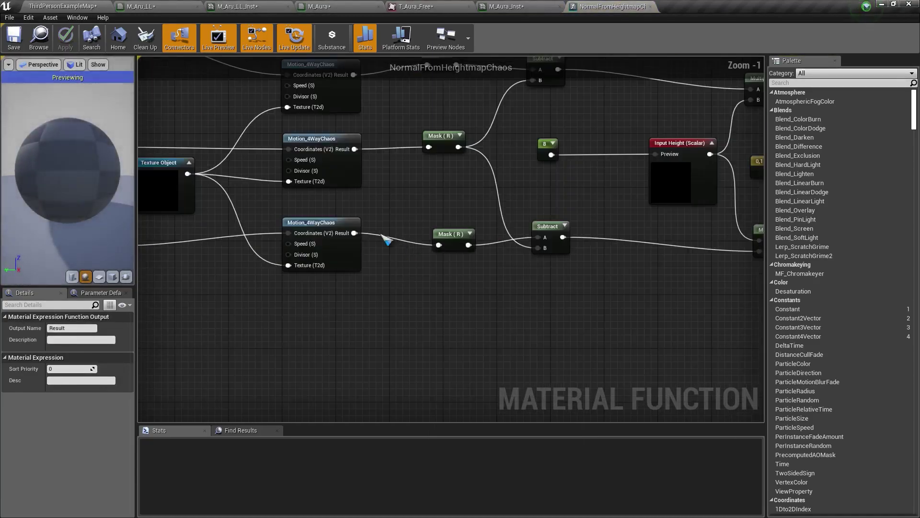
right_click(309, 222)
left_click(320, 296)
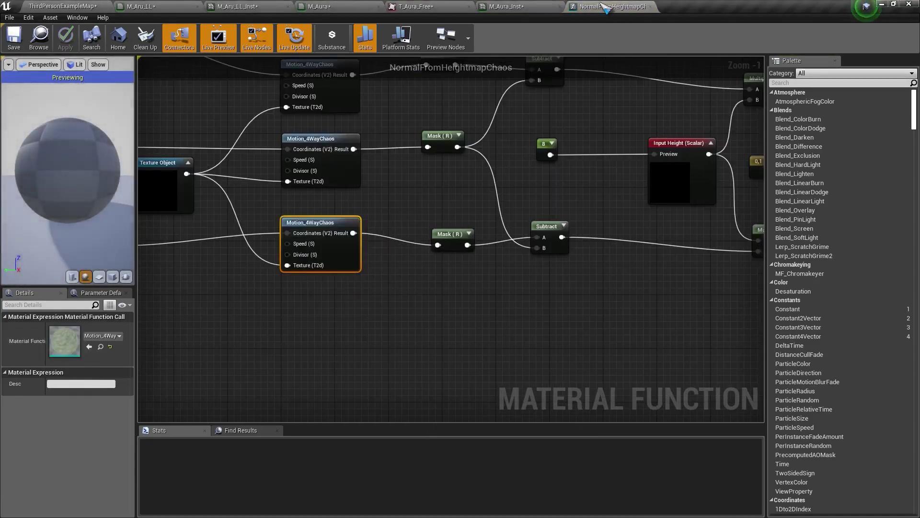
left_click(318, 6)
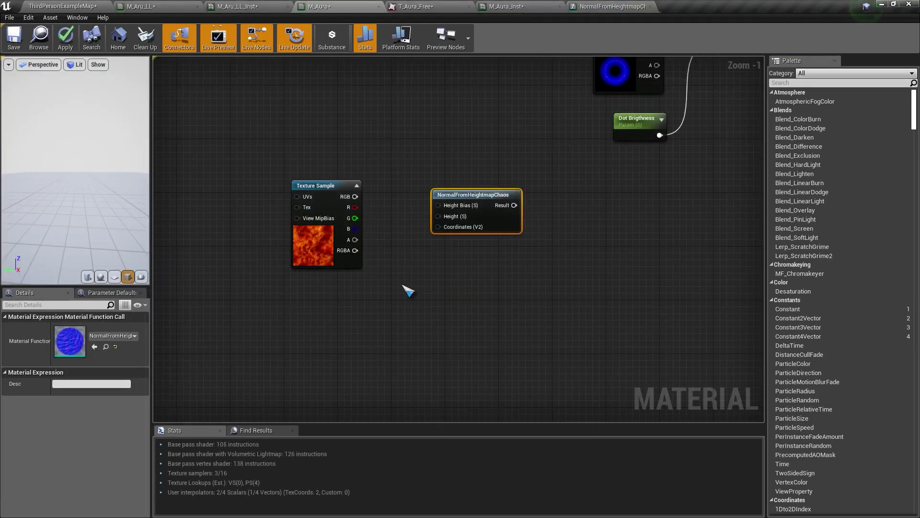
key("ctrl+v")
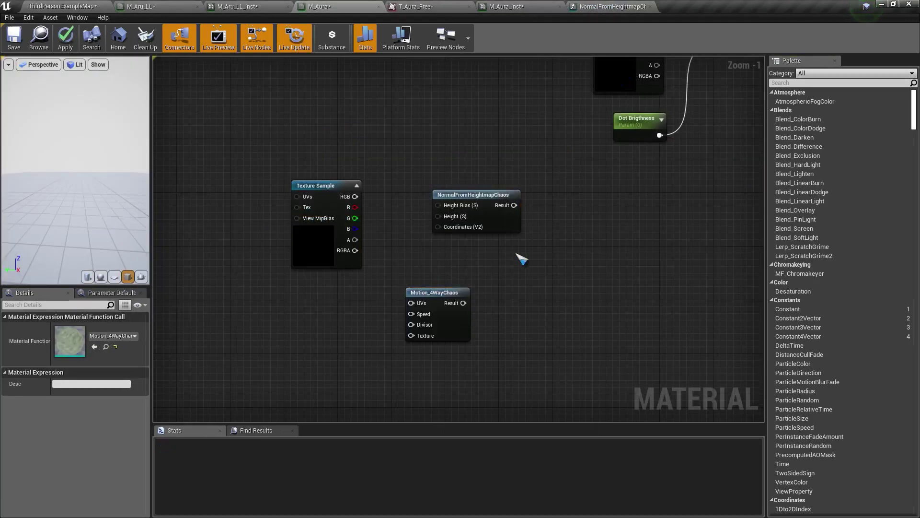
- Delete the NormalFromHeightmapChaos node from M_Aura and move Motion_4WayChaos beside the fire Texture Sample
left_click(469, 196)
key("Delete")
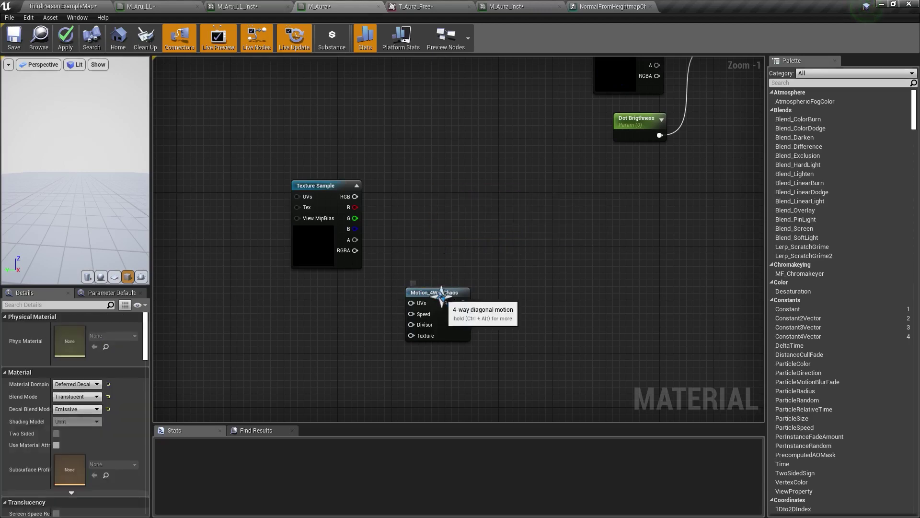
left_click_drag(437, 292, 449, 179)
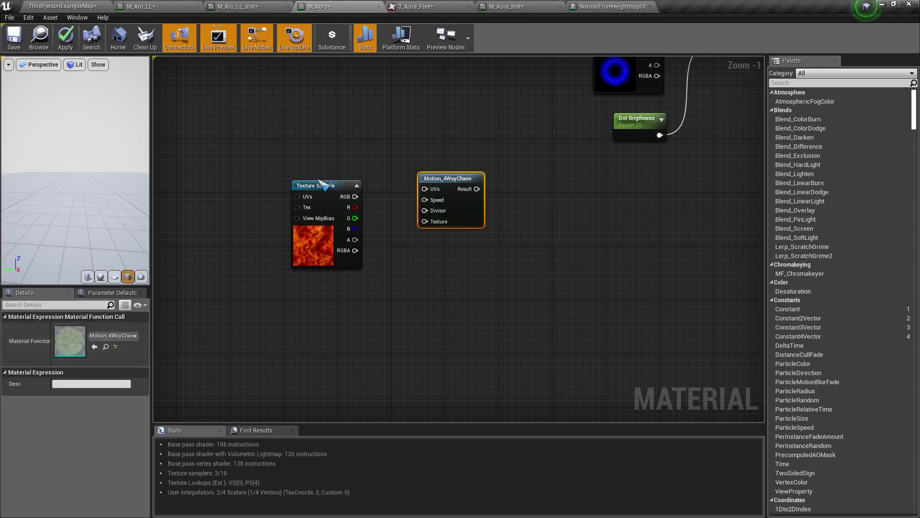
- Open the Motion_4WayChaos function and examine how its panners and texture samples are combined
left_click(297, 171)
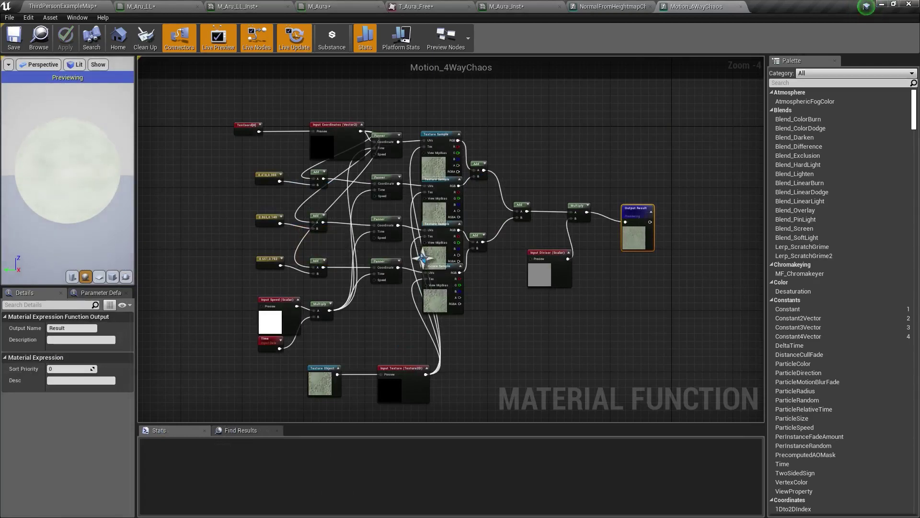
right_click_drag(545, 215, 530, 197)
scroll(445, 214, "up", 1)
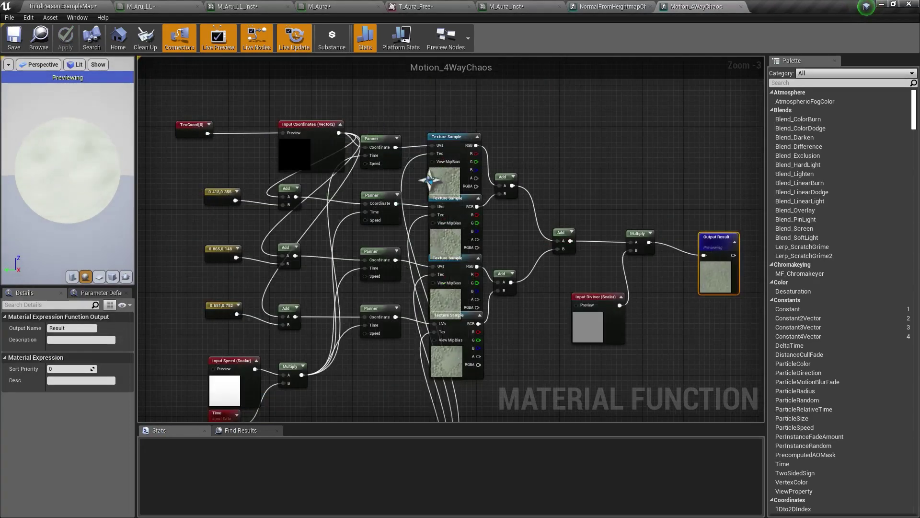
right_click_drag(472, 181, 439, 245)
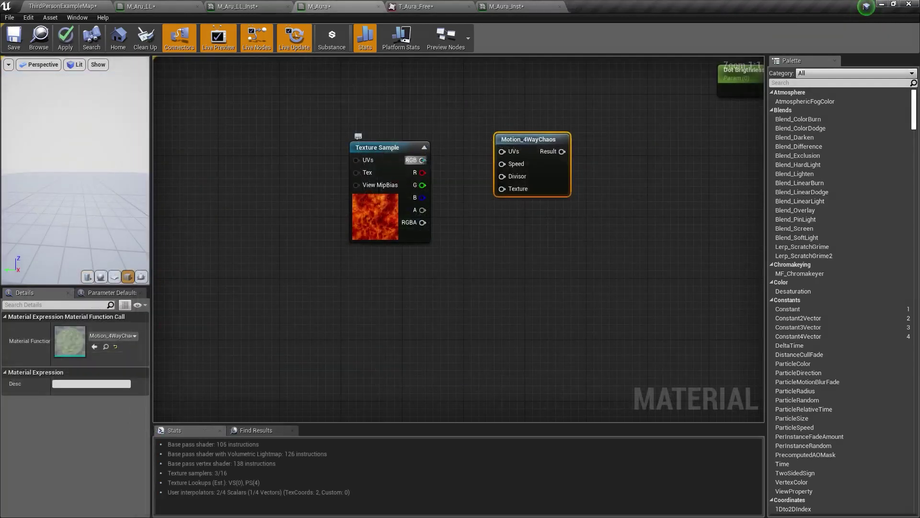
- Try connecting the fire Texture Sample's RGB output to Motion_4WayChaos's Texture input, and convert the sample to a Texture Object
left_click_drag(422, 160, 515, 193)
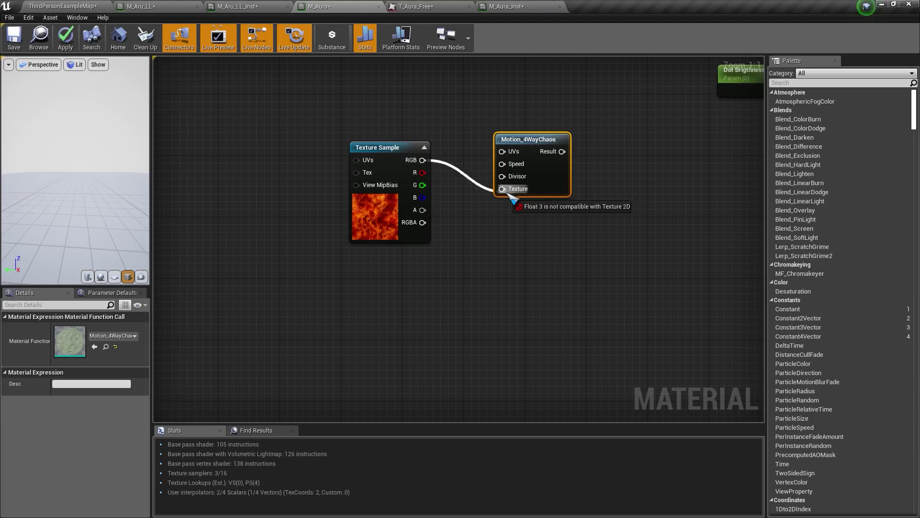
left_click_drag(512, 197, 456, 189)
right_click(404, 146)
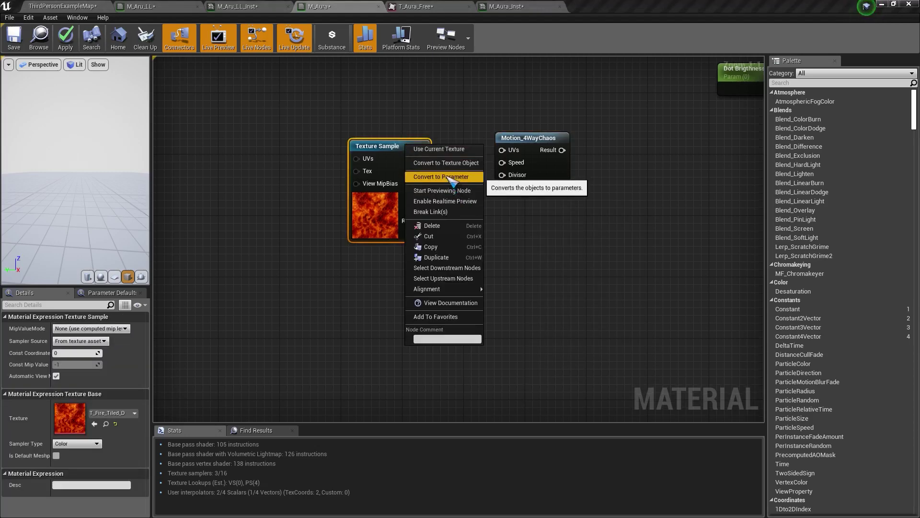
left_click(446, 163)
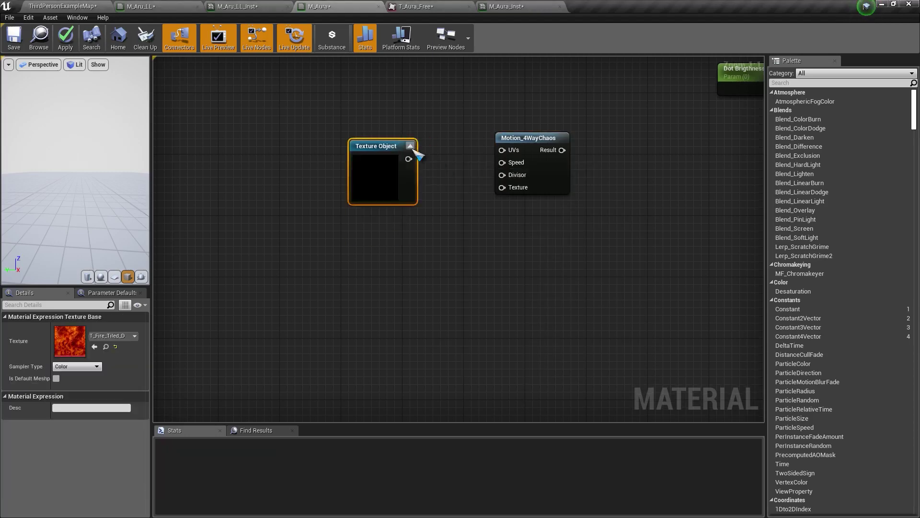
- Connect the fire Texture Object to Motion_4WayChaos's Texture input and feed a new scalar parameter named Divisor into its Divisor input
left_click_drag(415, 153, 516, 191)
left_click_drag(354, 219, 400, 259)
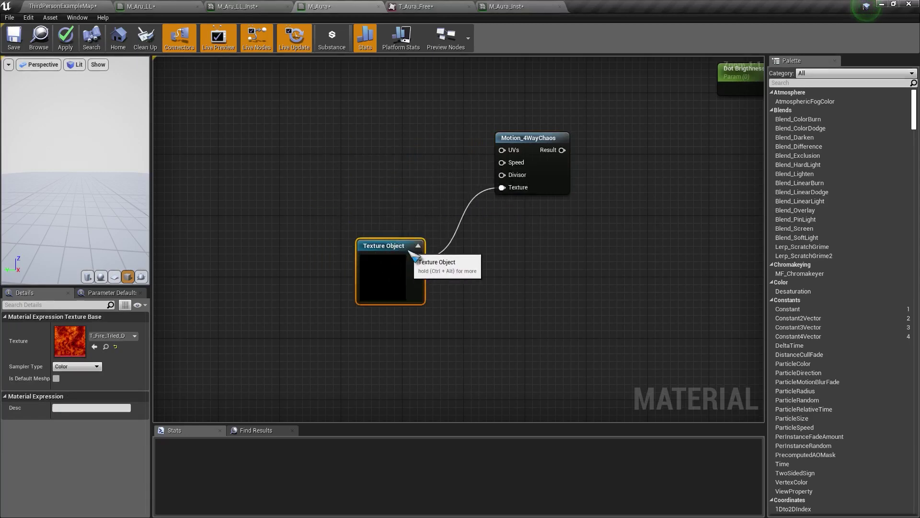
left_click(330, 177)
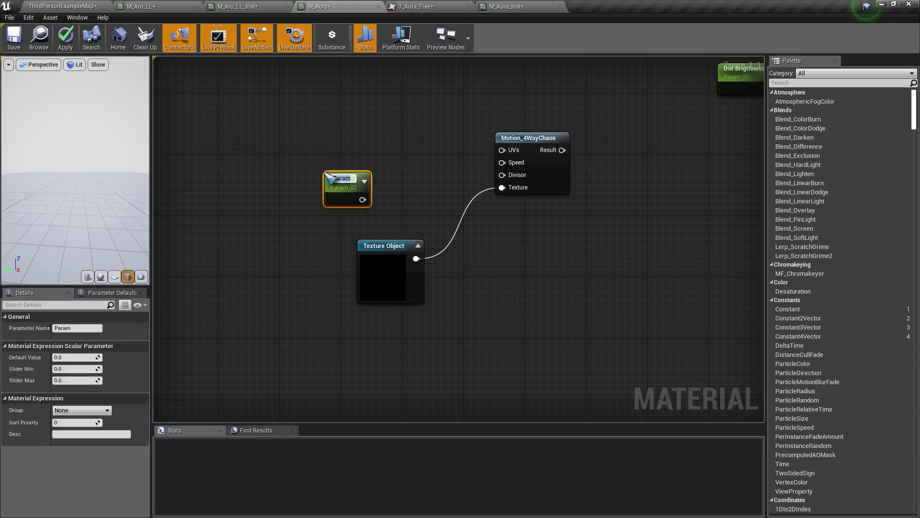
type("Divisor")
key("Return")
left_click_drag(363, 198, 520, 183)
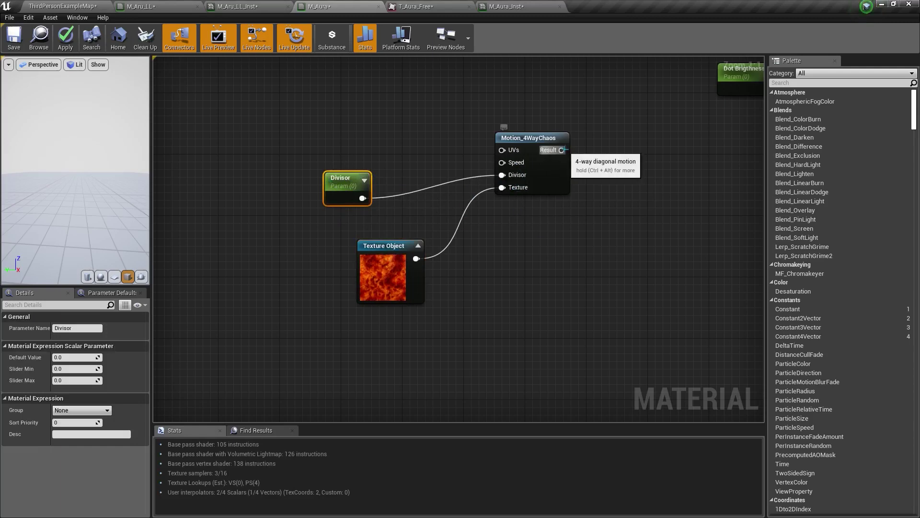
- Add a scalar parameter named Speed and connect it to the Speed input of Motion_4WayChaos
right_click_drag(605, 144, 630, 134)
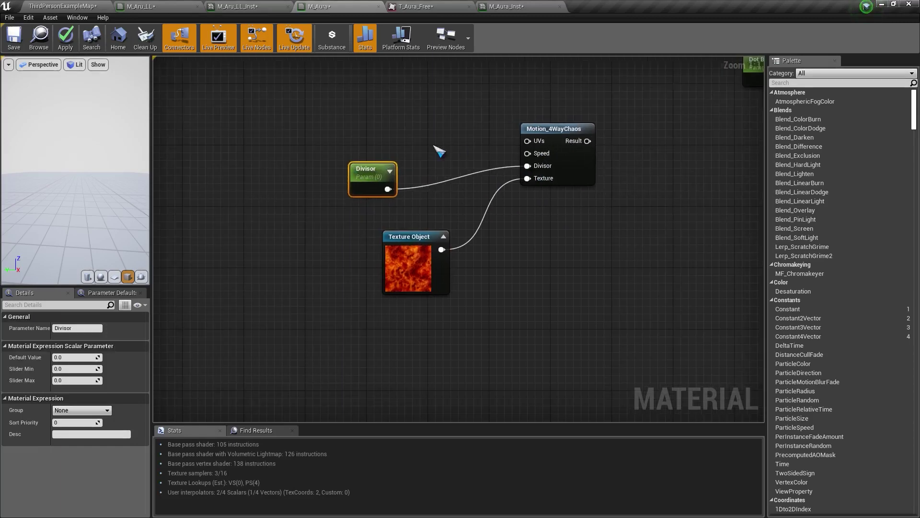
left_click(346, 106)
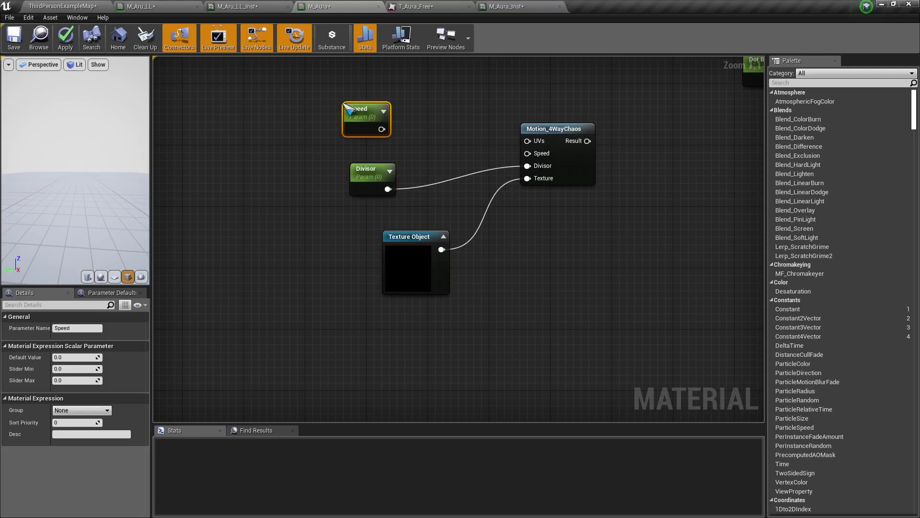
left_click_drag(382, 129, 538, 155)
- Add a component mask to the Result output of Motion_4WayChaos and restrict it to the R channel
right_click_drag(602, 168, 444, 185)
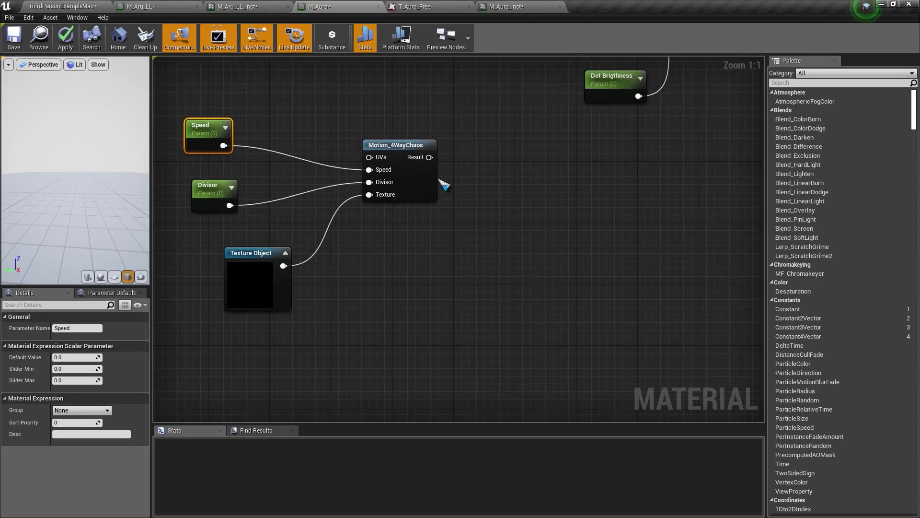
left_click(264, 265)
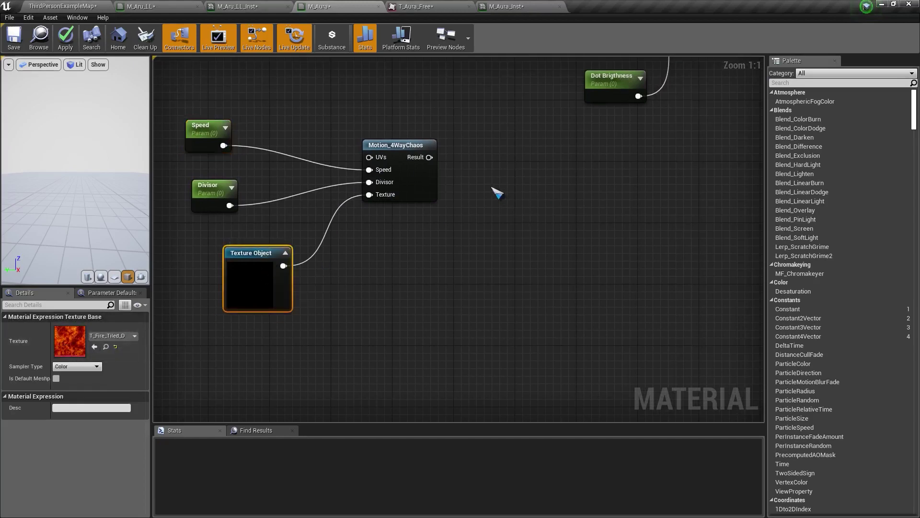
left_click_drag(430, 157, 507, 153)
type("ma")
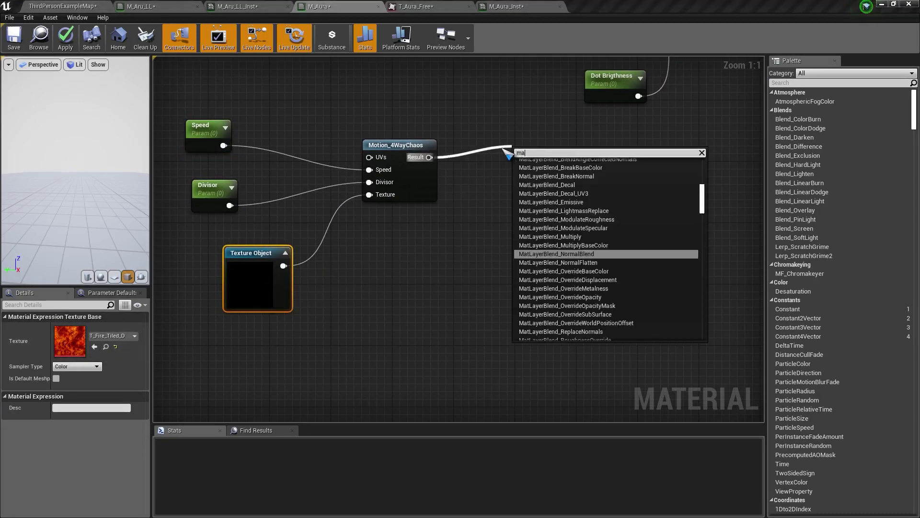
type("sk")
key("Return")
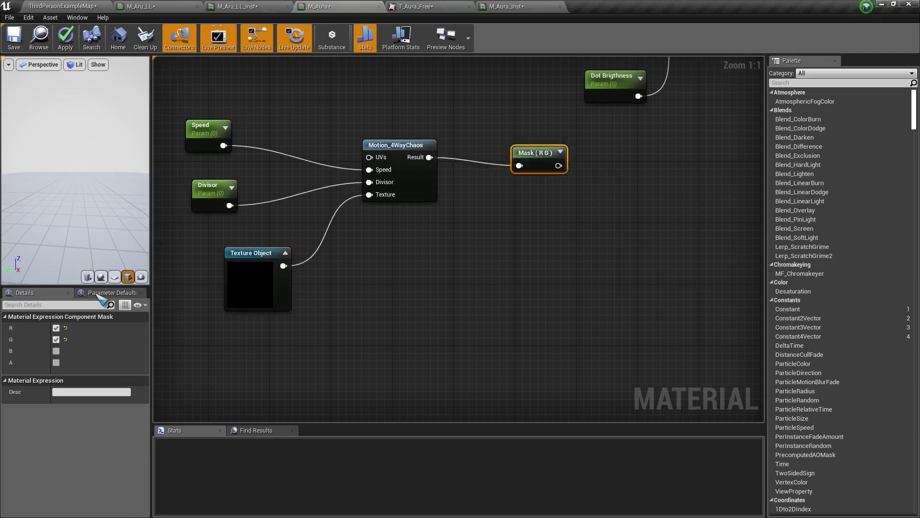
left_click(58, 339)
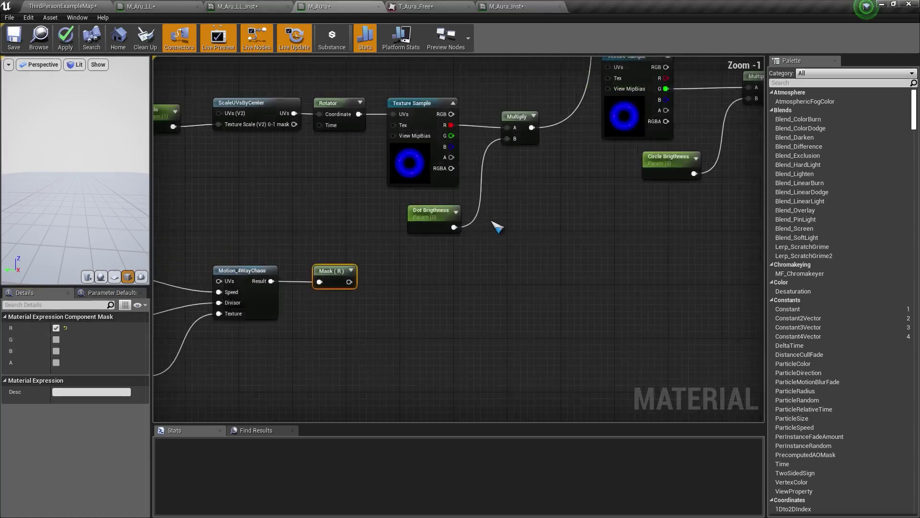
- Copy the dot layer's Multiply and Dot Brigthness nodes and place the copies beside the Mask (R) node
right_click_drag(493, 222, 565, 209)
left_click_drag(536, 235, 492, 219)
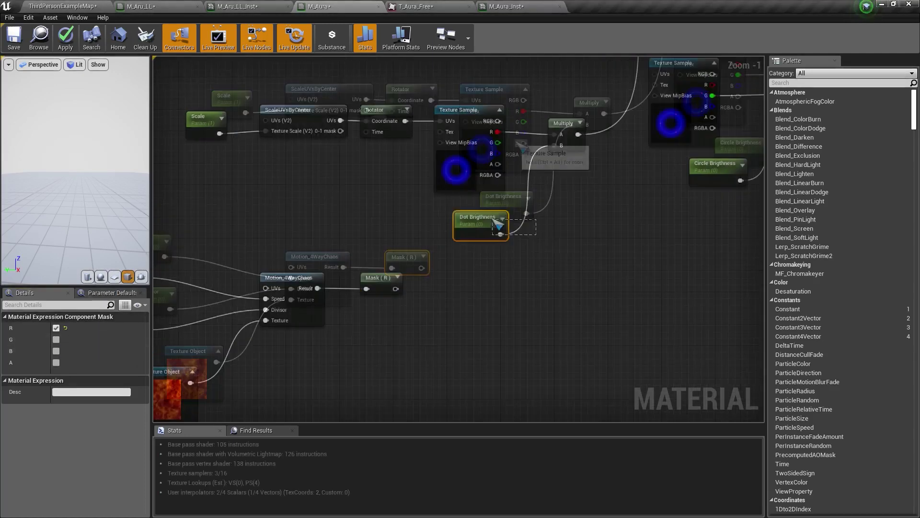
left_click(573, 128, "ctrl")
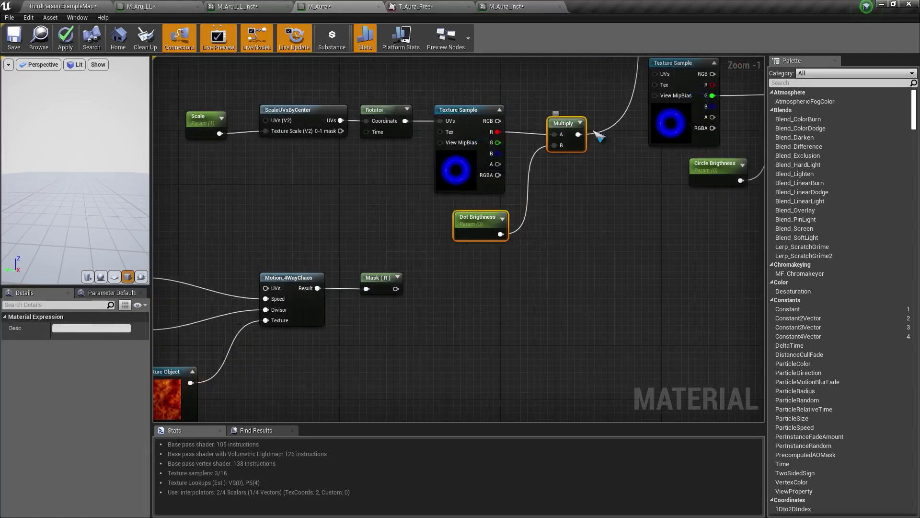
key("ctrl+c")
key("ctrl+v")
left_click_drag(581, 202, 386, 393)
- Connect Mask (R) to the copied Multiply's A input and rename the copied brightness parameter Smoke Brigthness
scroll(370, 286, "up", 1)
right_click_drag(446, 280, 457, 214)
left_click_drag(411, 226, 503, 232)
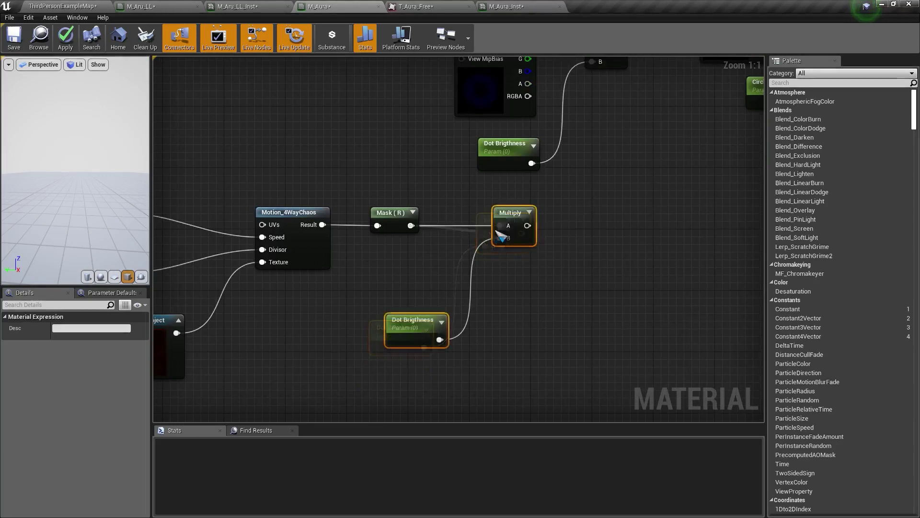
left_click(415, 315)
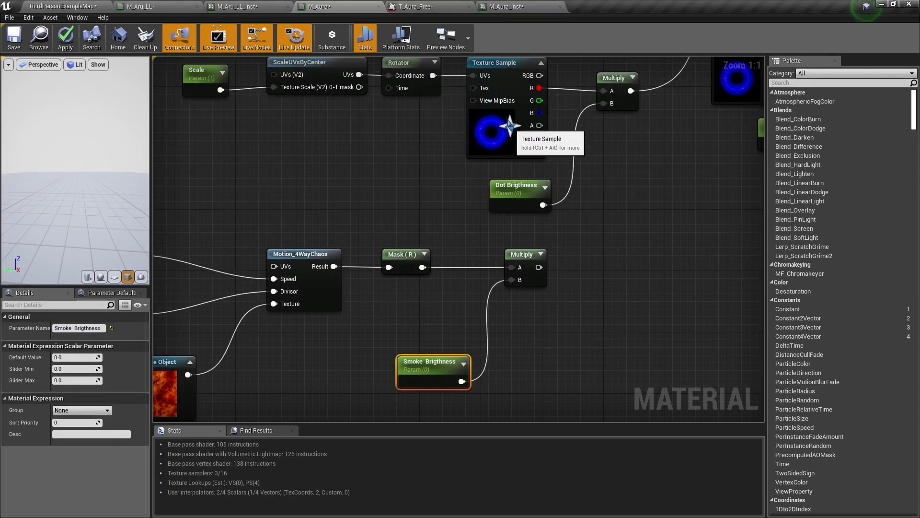
- Duplicate the dot layer's T_Aura_Free Texture Sample and place the copy beside the Smoke Brigthness parameter
left_click(507, 81)
key("ctrl+w")
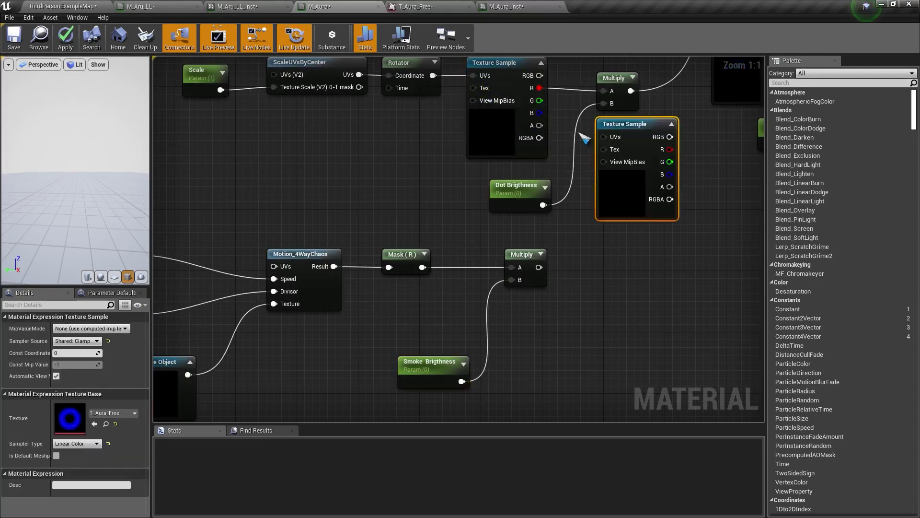
left_click_drag(622, 127, 573, 323)
right_click_drag(566, 317, 547, 253)
left_click_drag(544, 254, 518, 296)
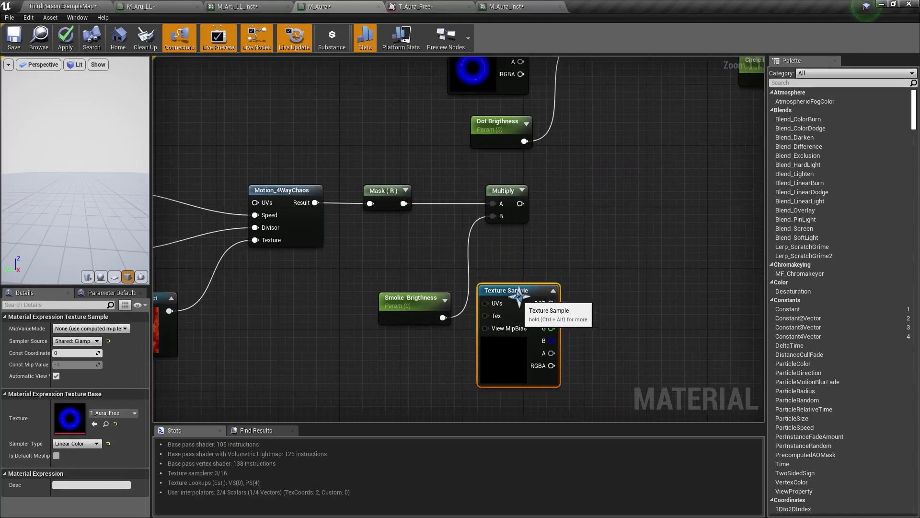
- Add a second Multiply combining the smoke Multiply's output in A with the duplicated Texture Sample's B channel in B
left_click(587, 217)
left_click_drag(520, 203, 593, 194)
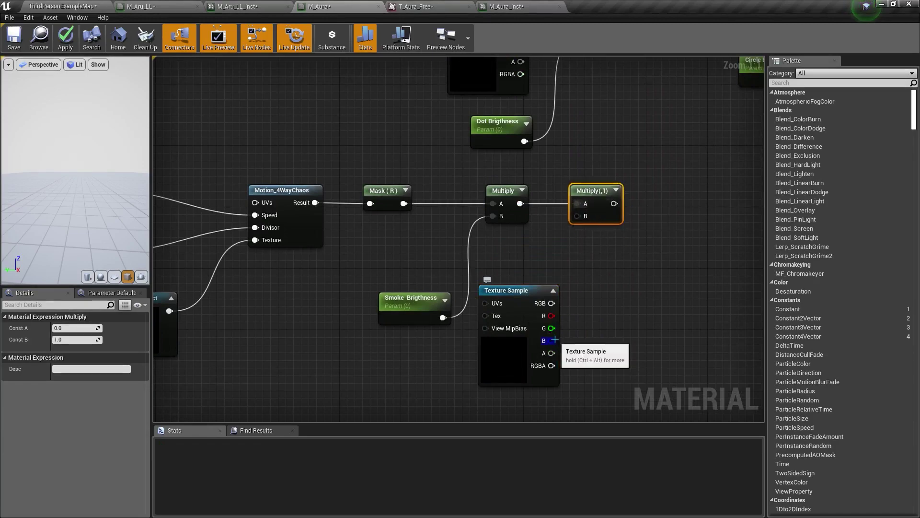
left_click_drag(554, 340, 578, 217)
- Move the whole dot layer node group, from Scale through Multiply, away from the Add nodes to make room
scroll(552, 265, "down", 2)
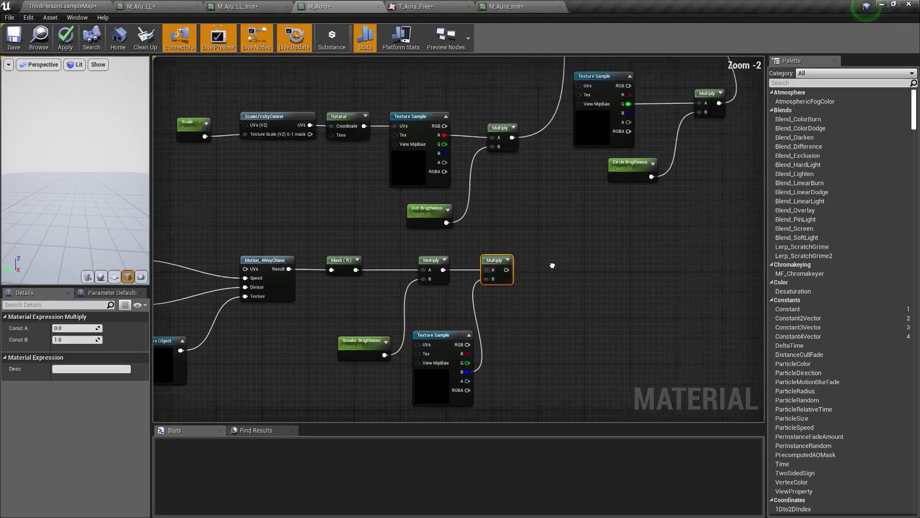
right_click_drag(552, 265, 503, 322)
scroll(503, 322, "down", 2)
right_click_drag(497, 217, 532, 214)
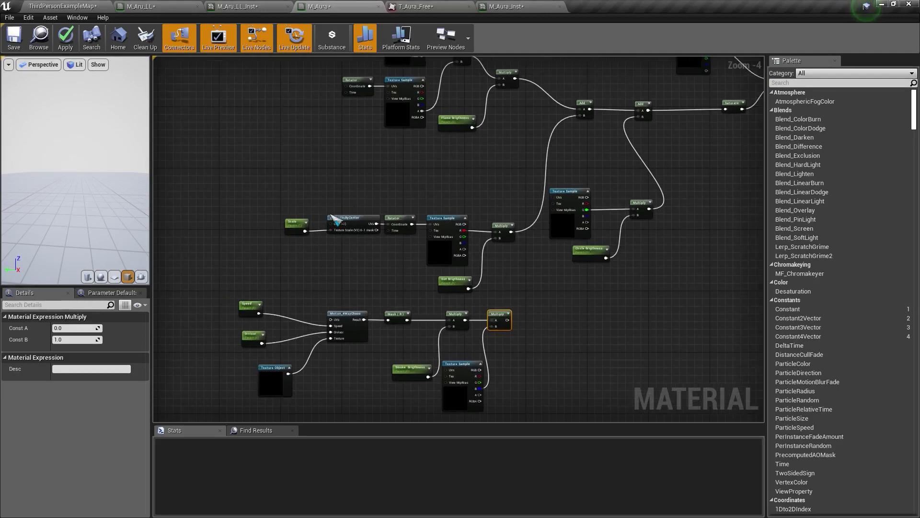
left_click_drag(240, 218, 502, 294)
left_click_drag(496, 233, 459, 200)
left_click_drag(258, 180, 503, 277)
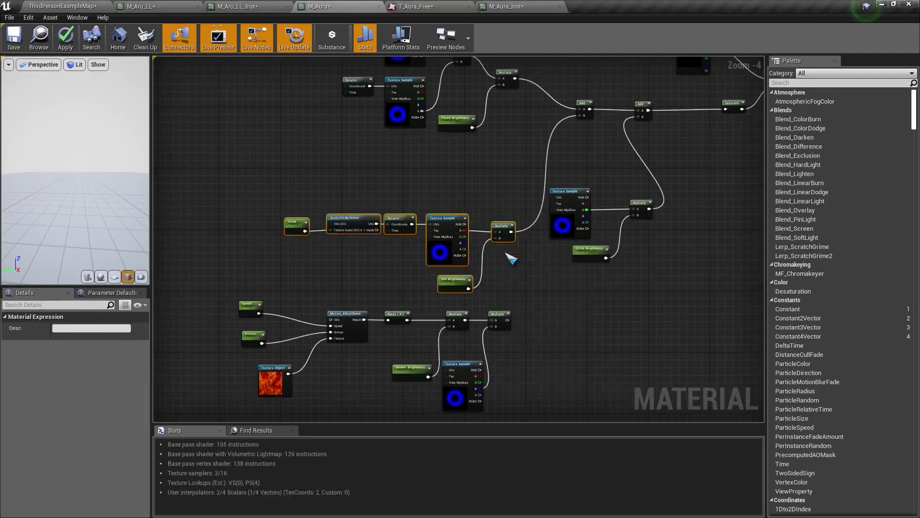
left_click_drag(499, 226, 441, 201)
- Insert an Add node after the dot layer's Multiply and connect the final smoke Multiply to its B input
scroll(496, 180, "up", 2)
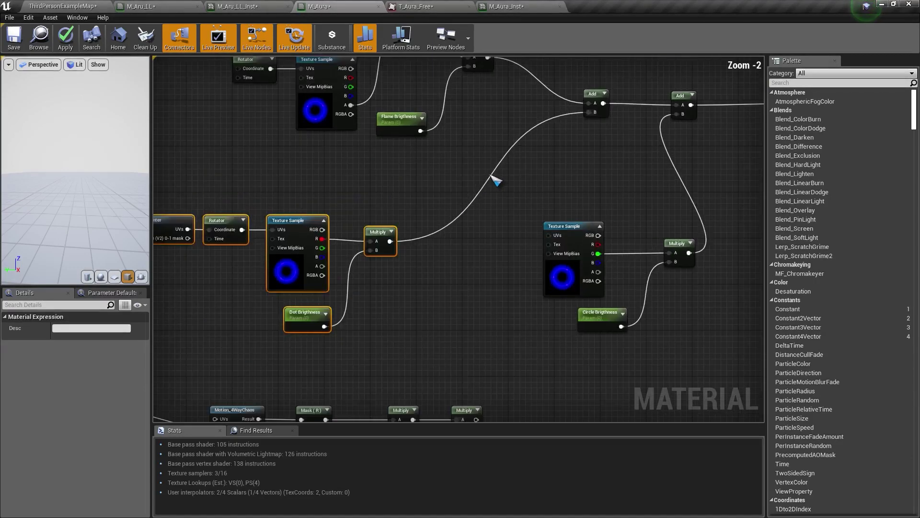
left_click(468, 227)
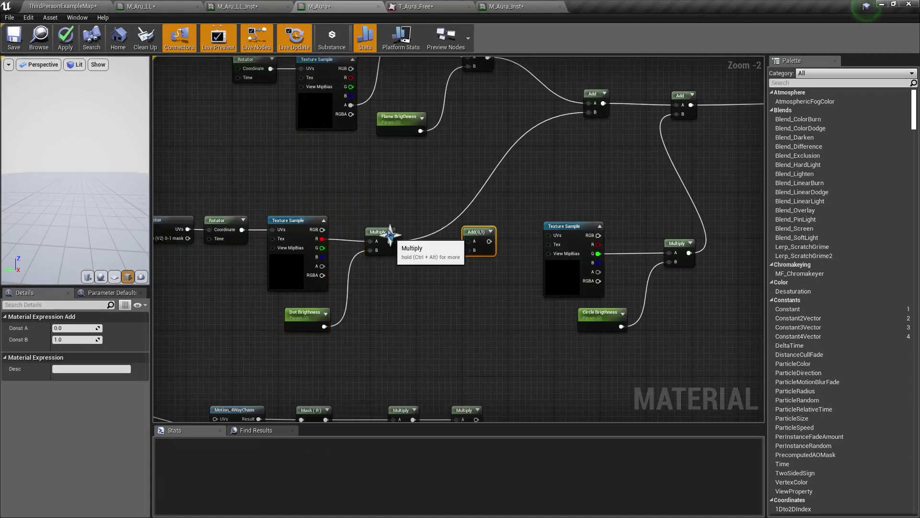
left_click_drag(389, 241, 588, 112)
right_click_drag(520, 238, 510, 130)
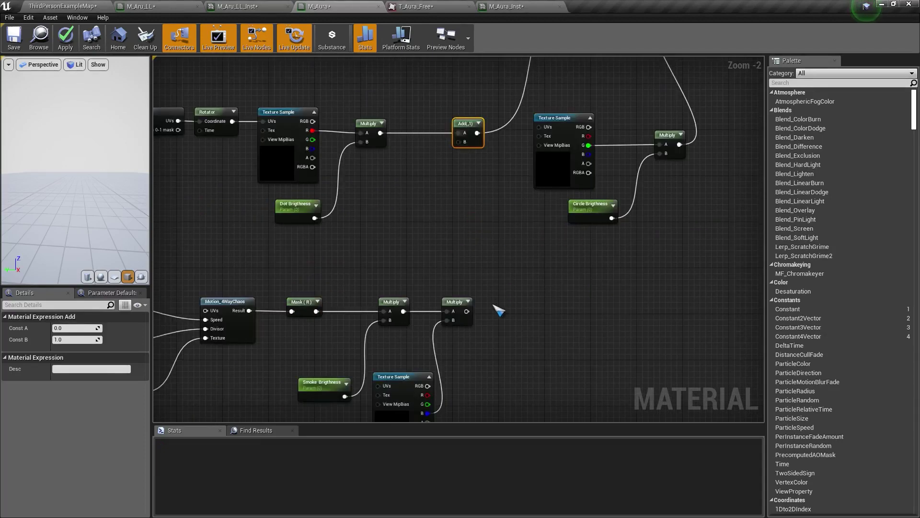
left_click_drag(468, 311, 464, 143)
scroll(450, 178, "down", 3)
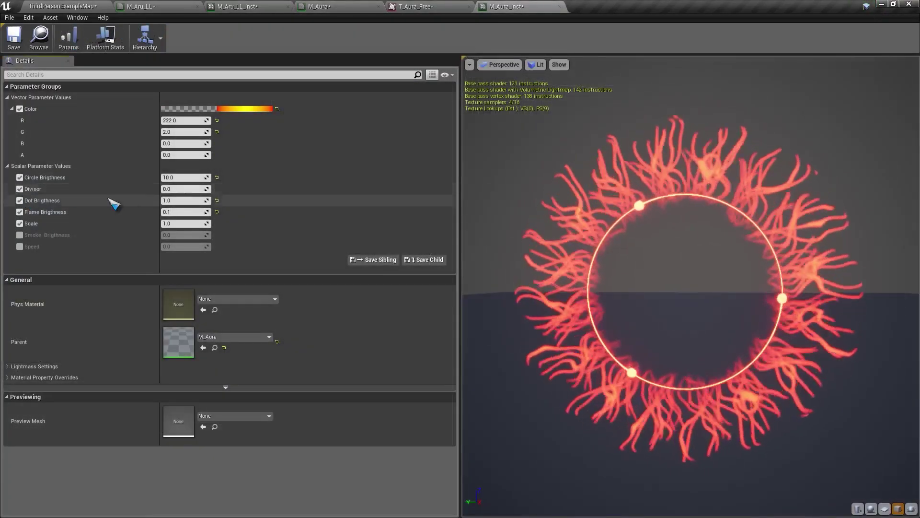
- In M_Aura_Inst, enable the new smoke parameters and set Divisor, Smoke Brigthness and Speed to 1.0
key("Return")
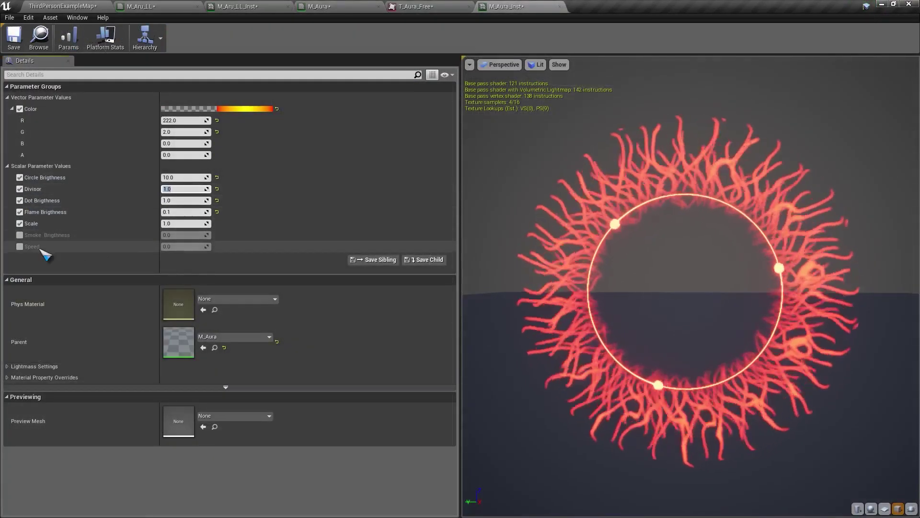
left_click(20, 235)
left_click(174, 234)
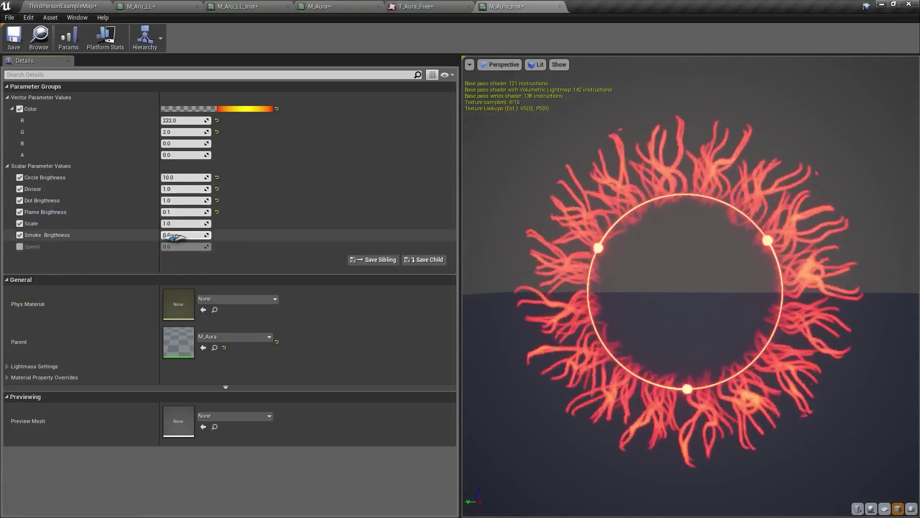
type("1.0")
key("Return")
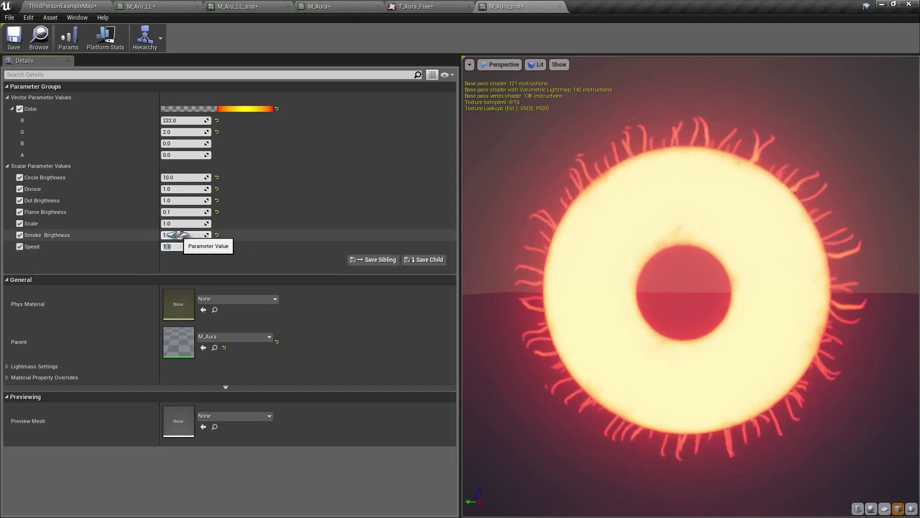
- Set the instance's Divisor to 0.01 and its Smoke Brigthness to 0.25
left_click(172, 189)
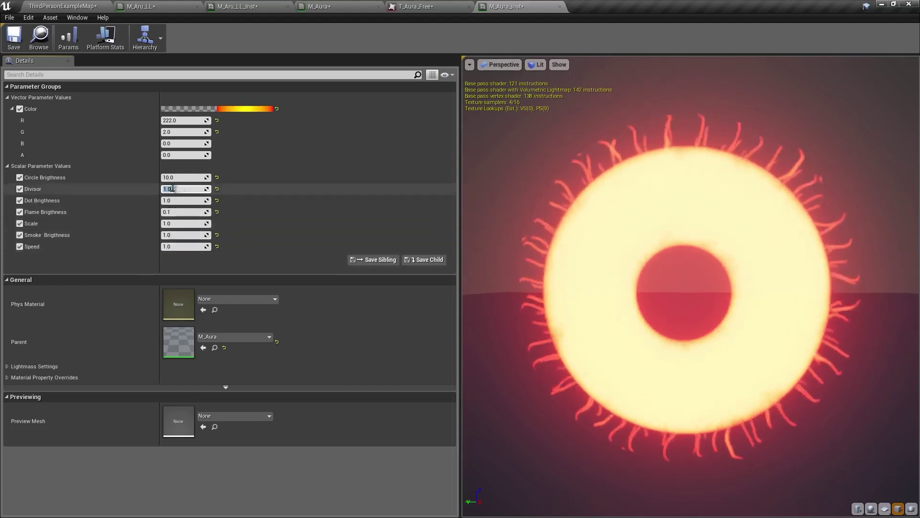
type(".01")
key("Return")
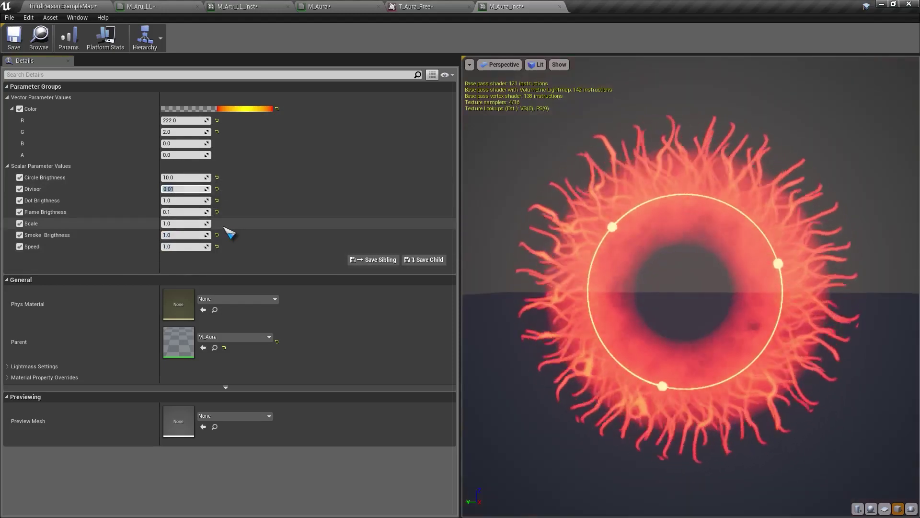
left_click(184, 235)
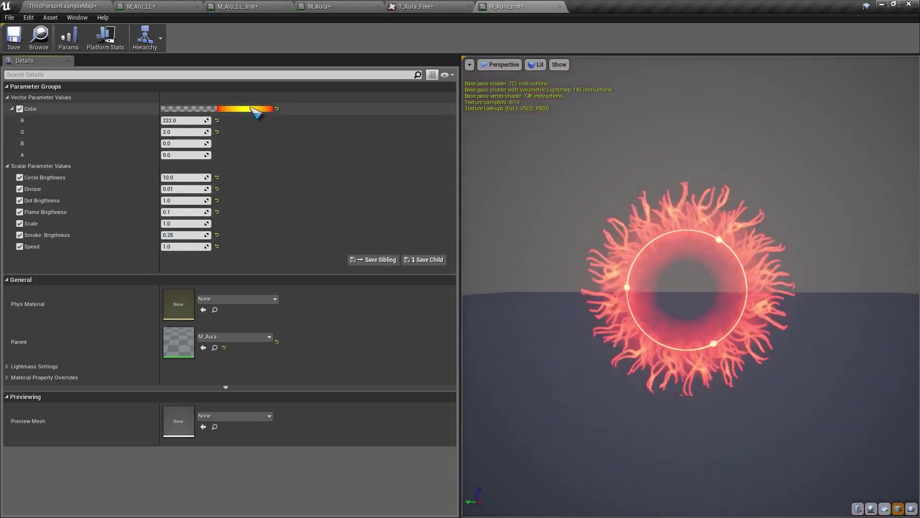
- Set the V component of the Color parameter to 500 and Smoke Brigthness to 0.2
left_click(252, 108)
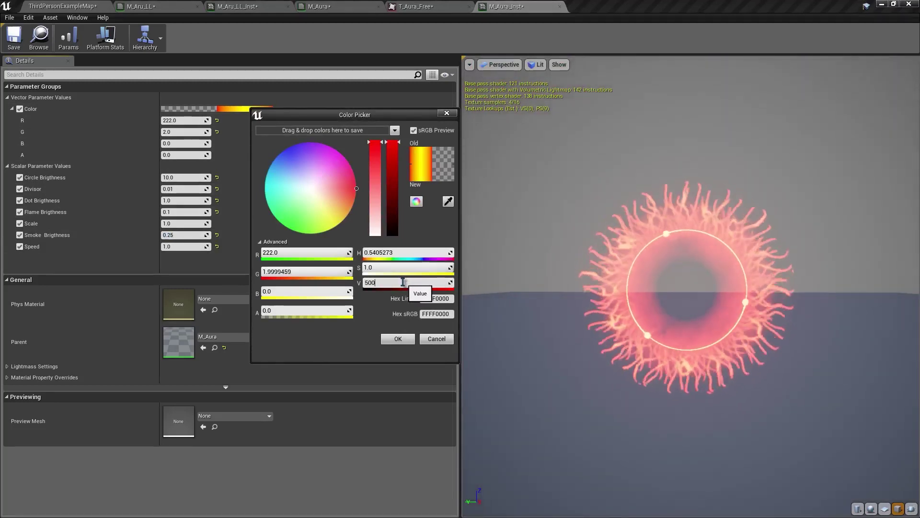
key("Return")
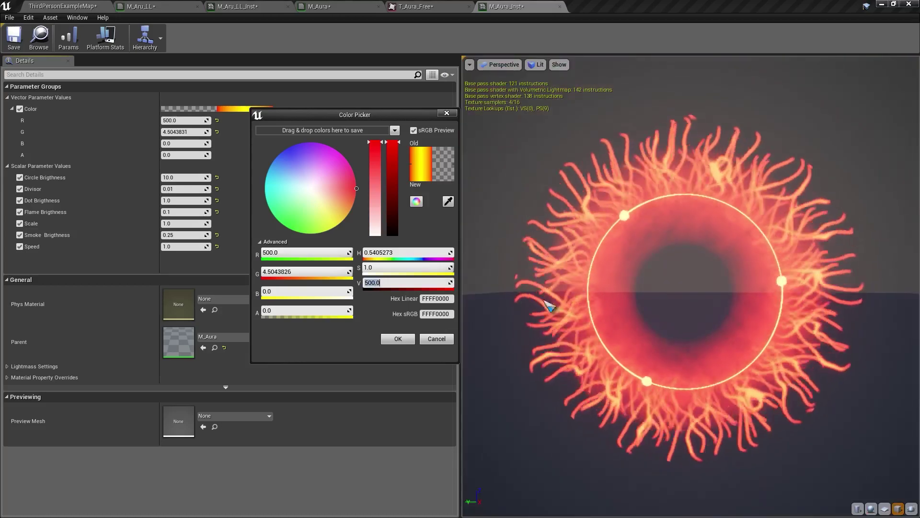
left_click(410, 338)
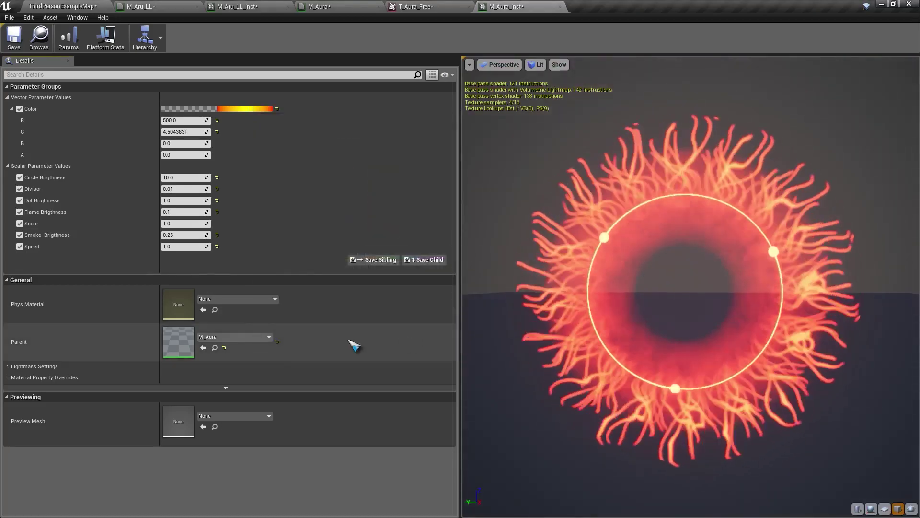
left_click(200, 236)
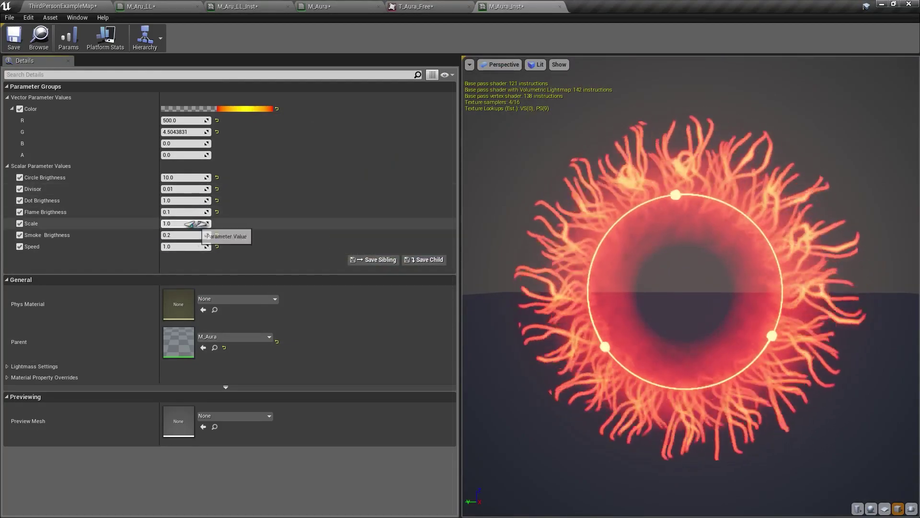
left_click(186, 235)
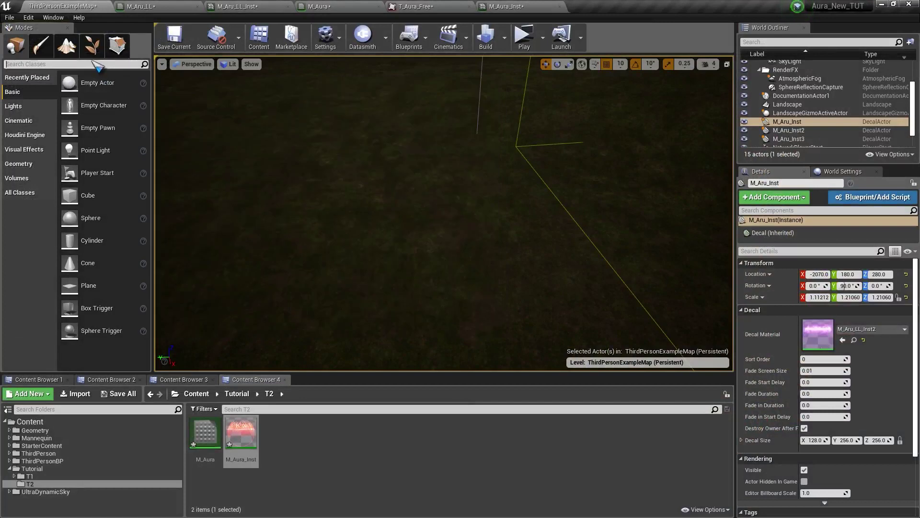
- Find the Deferred Decal actor and place it on the ground in the level using the M_Aura_Inst material
type("decal")
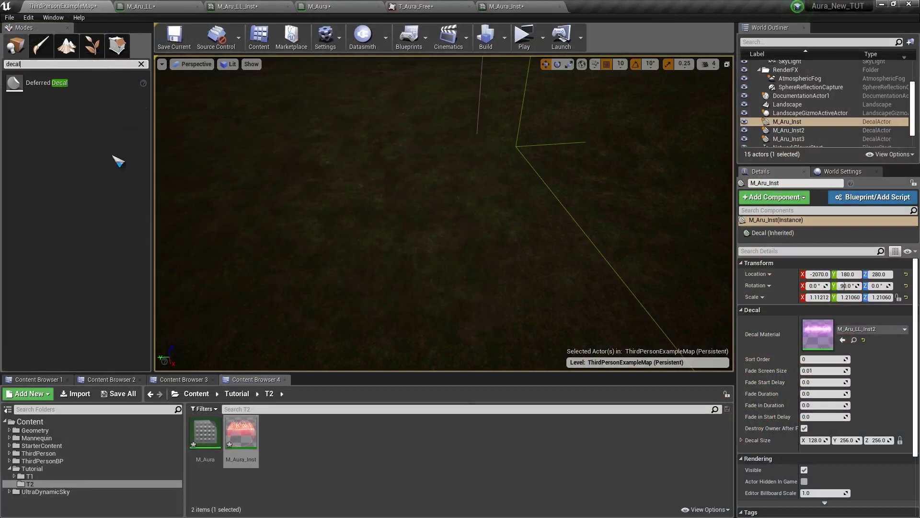
left_click_drag(46, 82, 353, 242)
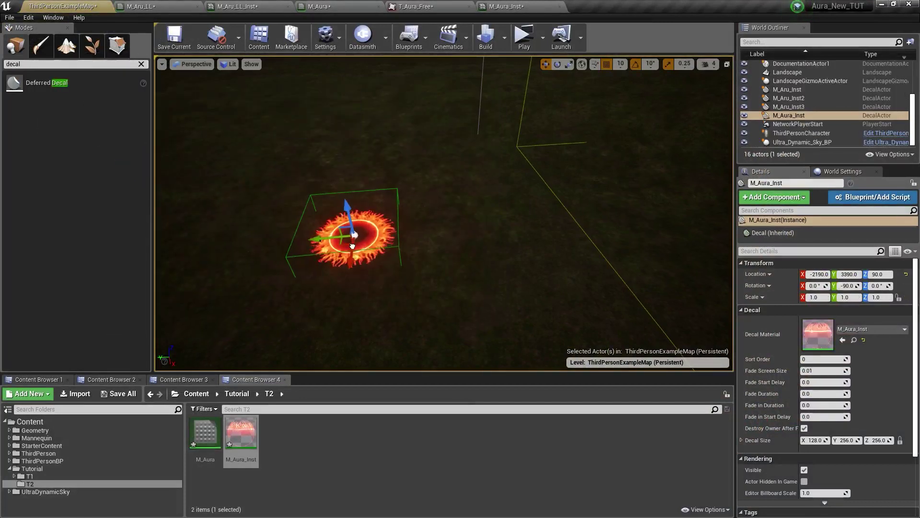
scroll(352, 246, "up", 6)
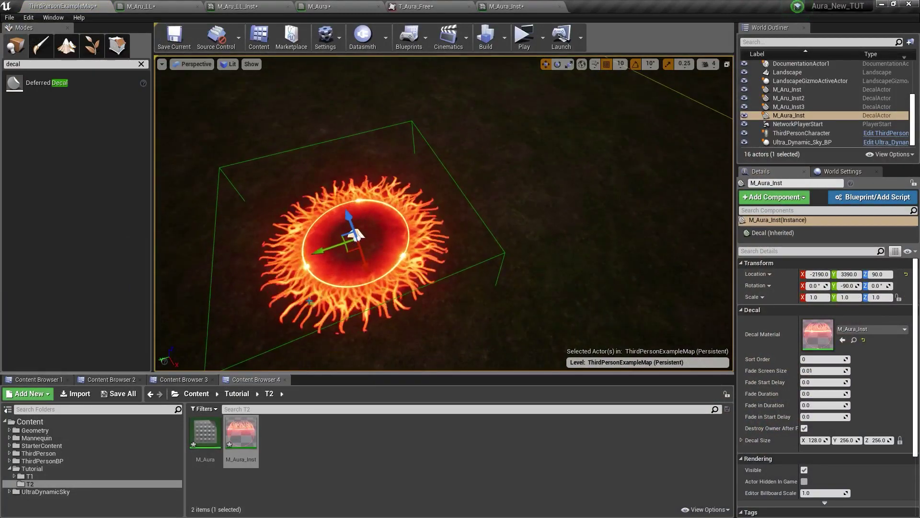
right_click_drag(309, 301, 431, 316)
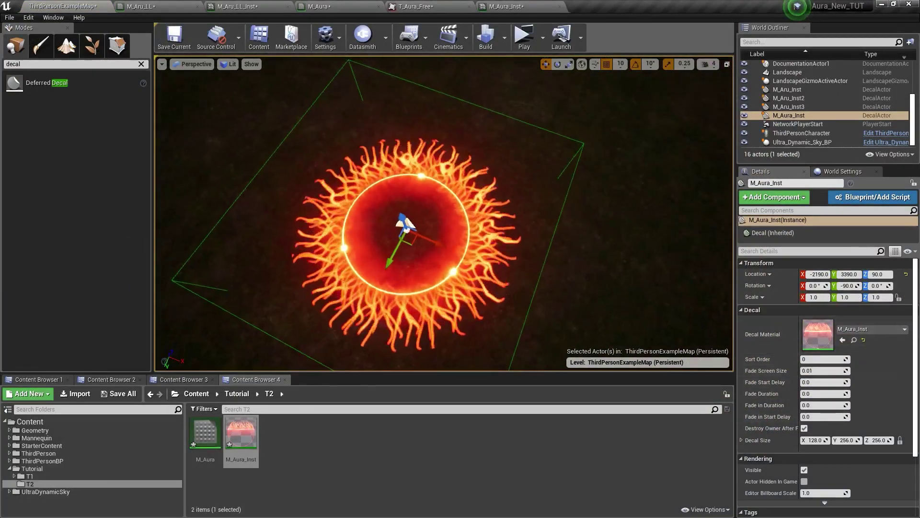
right_click_drag(441, 218, 408, 187)
scroll(441, 218, "down", 4)
- Move the new decal across the ground near the existing aura decals, to X -2570 and Y 1220
left_click_drag(386, 261, 500, 185)
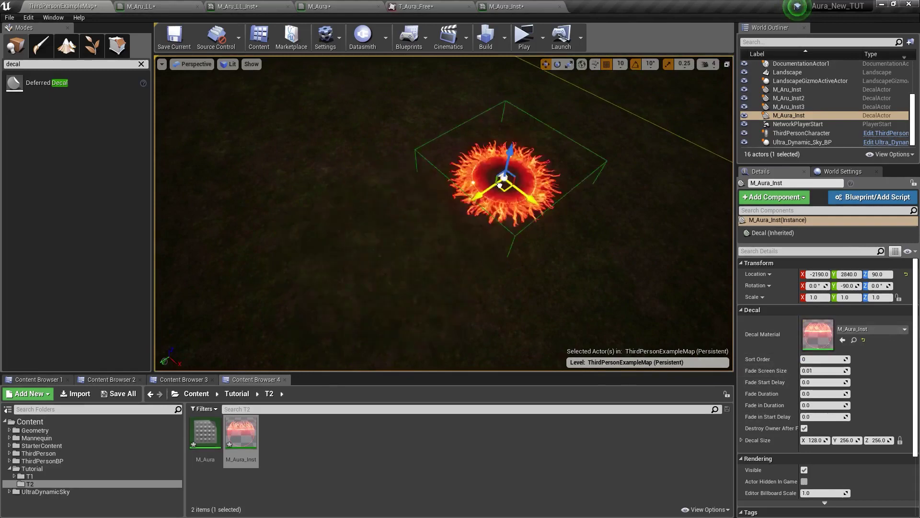
left_click_drag(565, 287, 308, 198)
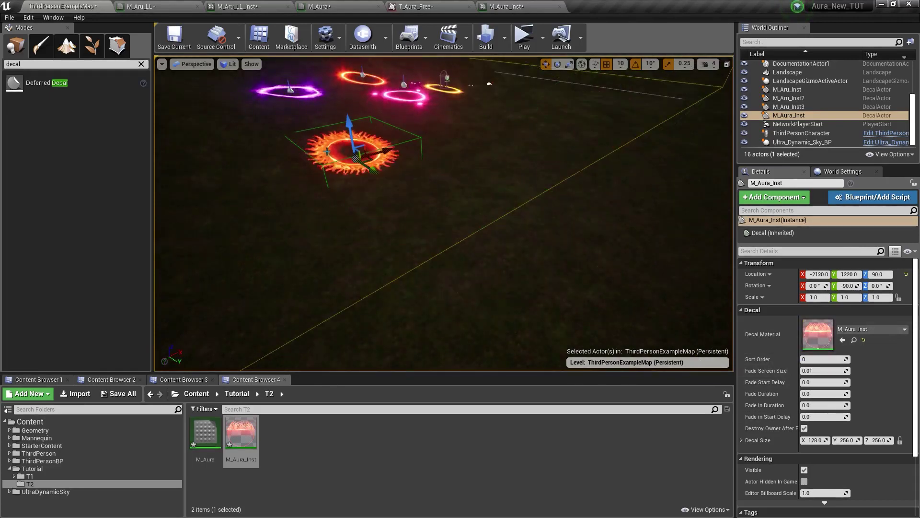
right_click_drag(327, 151, 297, 156)
scroll(327, 152, "up", 4)
scroll(519, 195, "down", 3)
left_click_drag(519, 195, 451, 244)
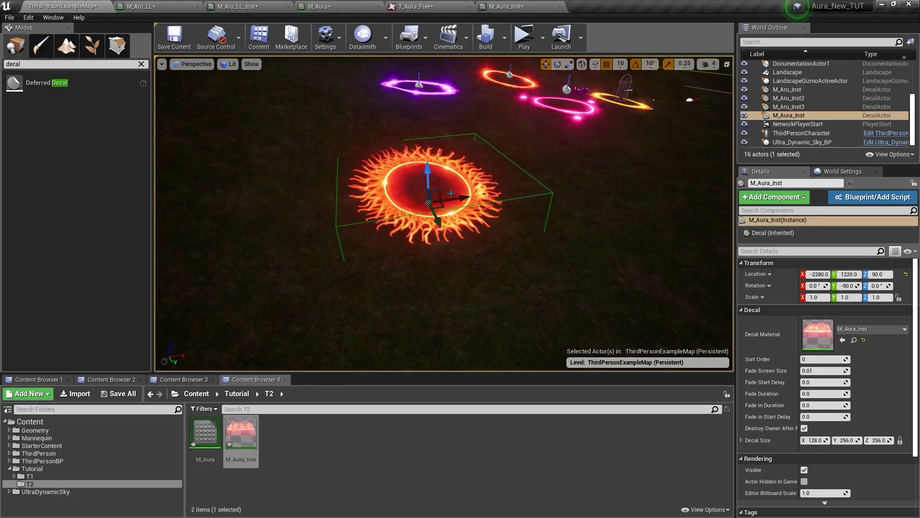
left_click_drag(457, 200, 358, 215)
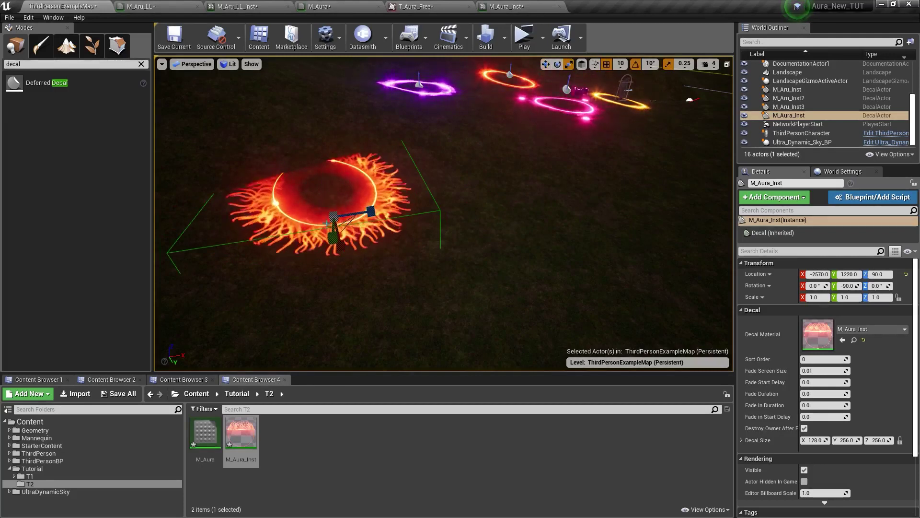
- Scale the decal to 1.47751 along X and set its Y rotation to 90°
left_click_drag(341, 240, 342, 265)
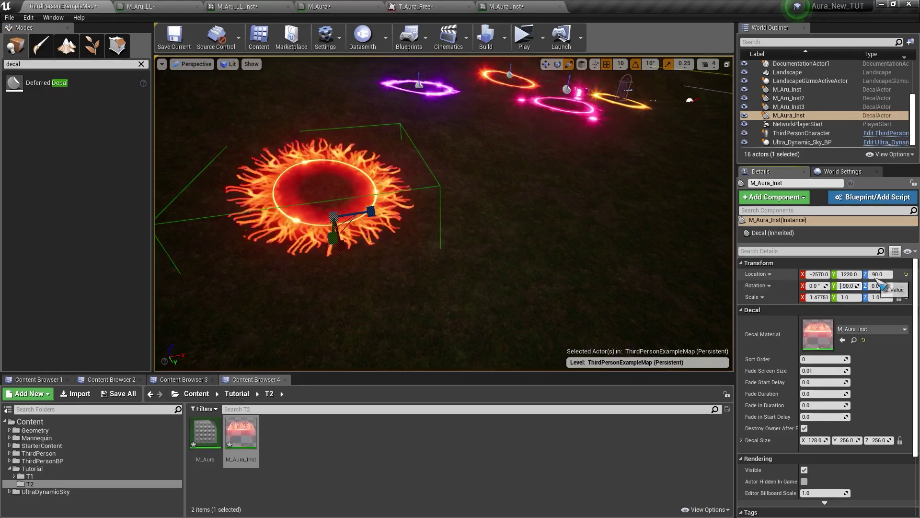
key("BackSpace")
key("Return")
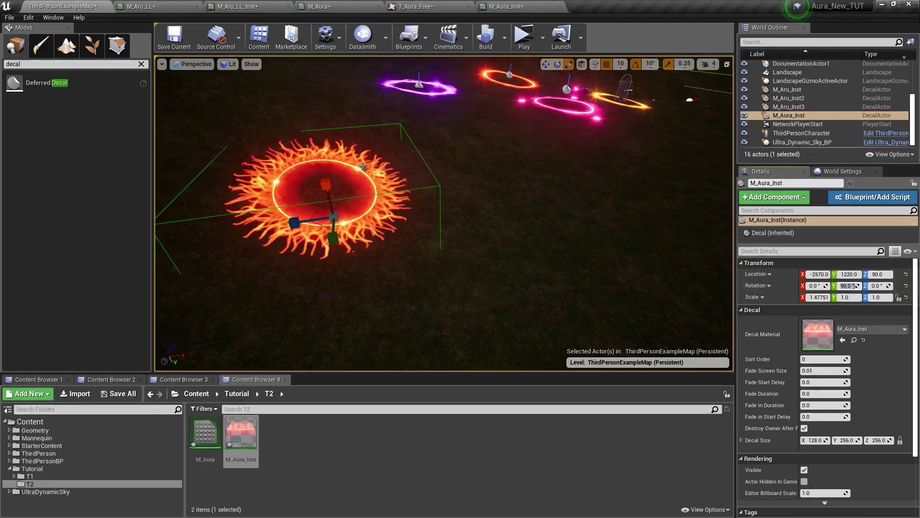
- Raise the decal to Z 200 and move it to X -1890, Y 1240
right_click_drag(432, 156, 448, 168)
key("w")
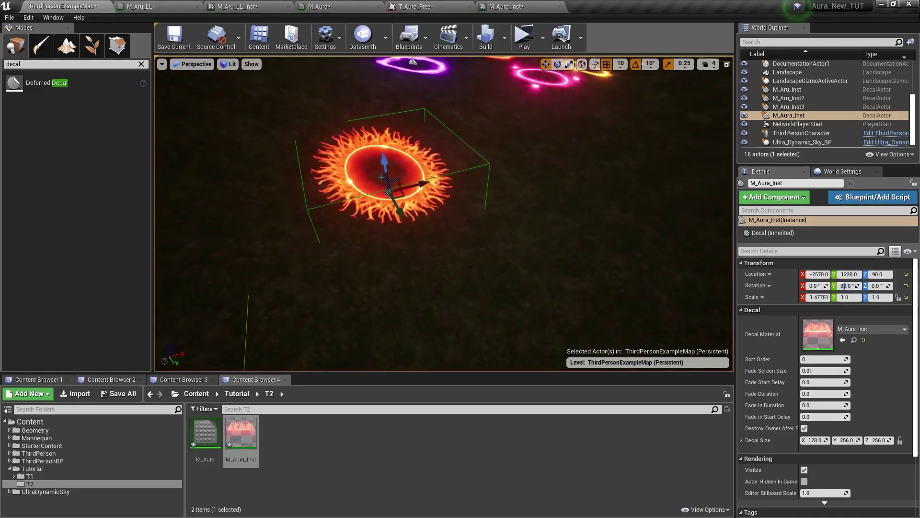
left_click_drag(384, 161, 412, 113)
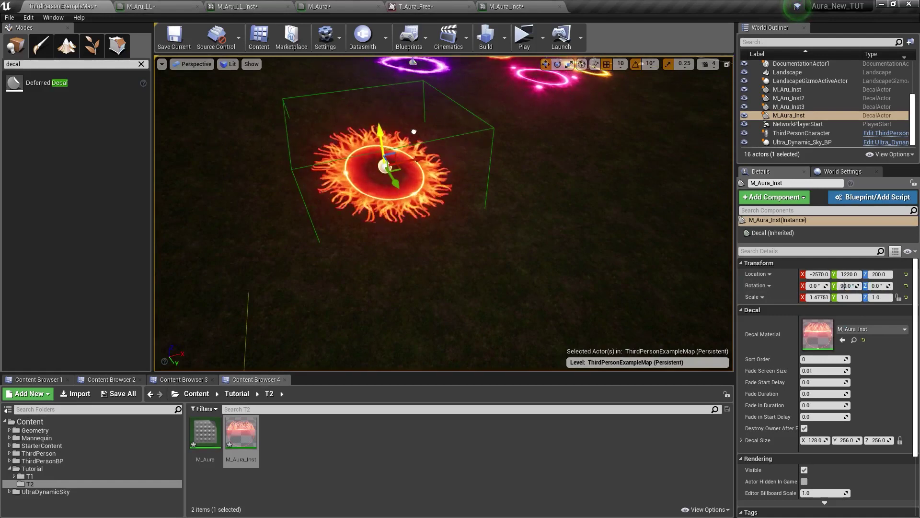
left_click_drag(380, 164, 357, 152)
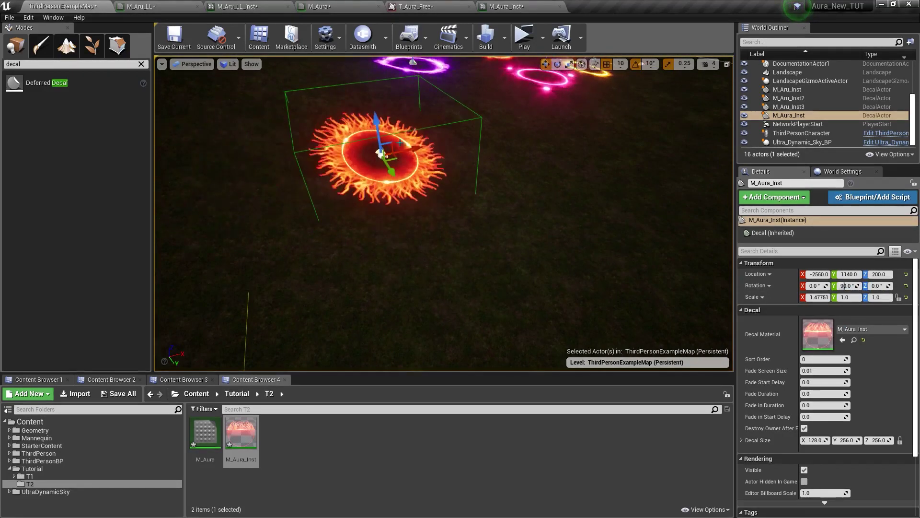
right_click_drag(399, 143, 397, 162)
key("w")
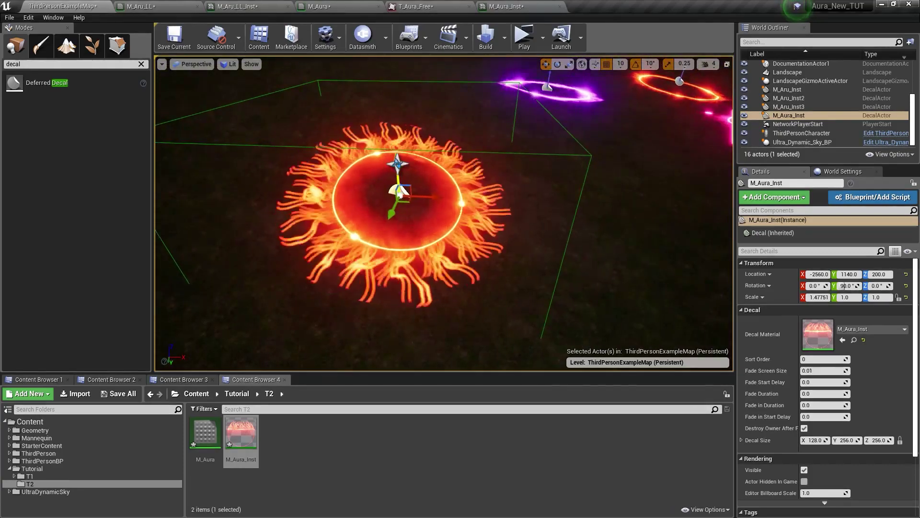
left_click_drag(399, 191, 370, 248)
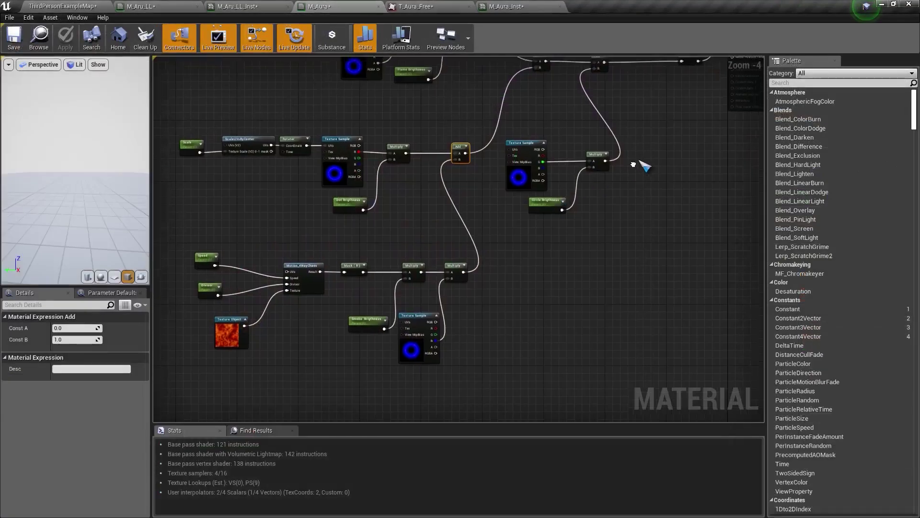
- In the M_Aura material, insert a Power node between the last Add node and Saturate
scroll(446, 144, "up", 4)
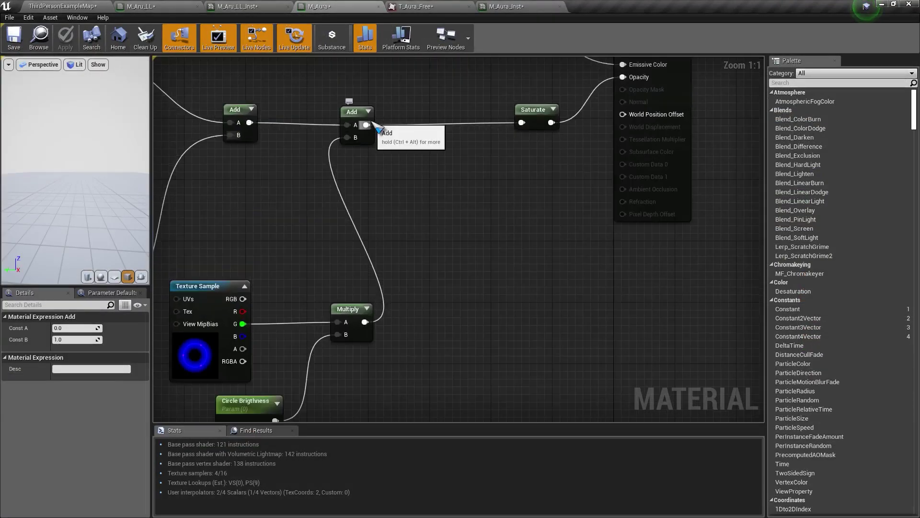
left_click_drag(374, 125, 427, 128)
type("power")
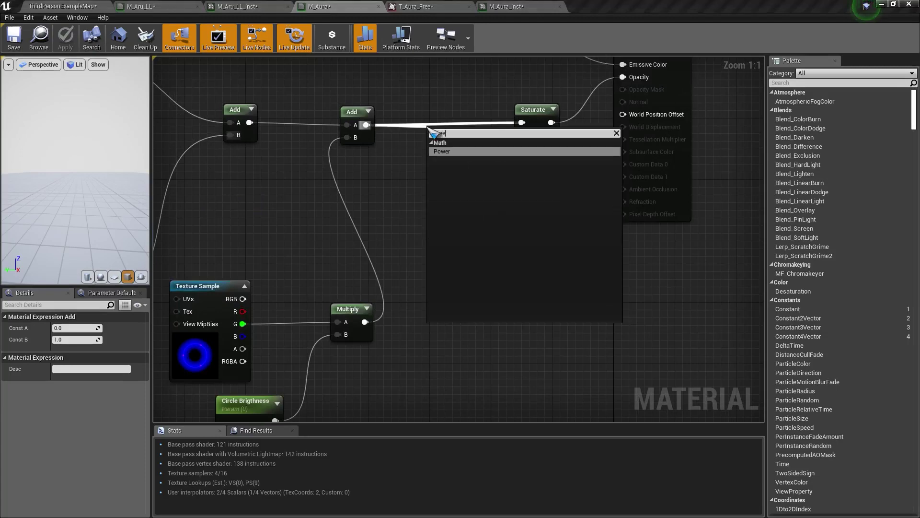
left_click(468, 152)
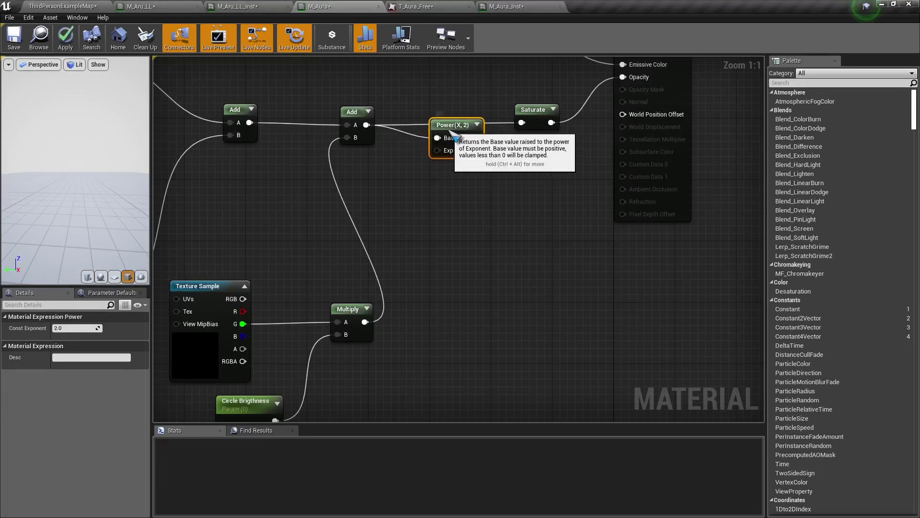
left_click_drag(471, 121, 522, 123)
- Add a scalar parameter named Pow and connect it to the Power node's Exp input
key("s")
left_click(371, 175)
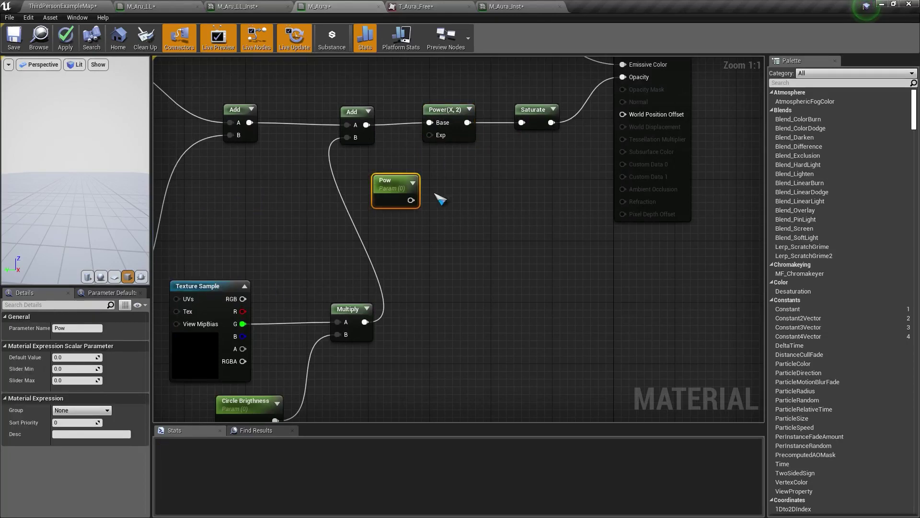
left_click_drag(411, 200, 430, 135)
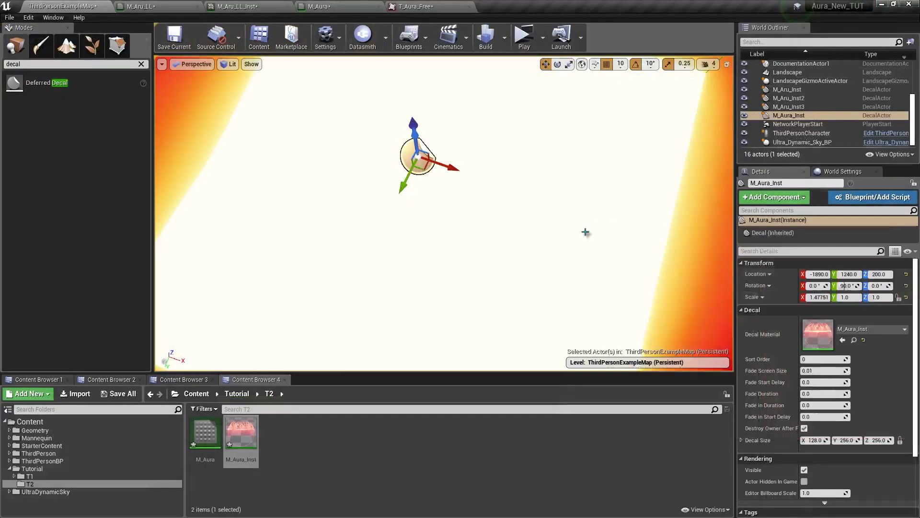
- Enable the Pow parameter in M_Aura_Inst and set it to 2.0 after trying 1.0
scroll(604, 393, "down", 3)
left_click(589, 393)
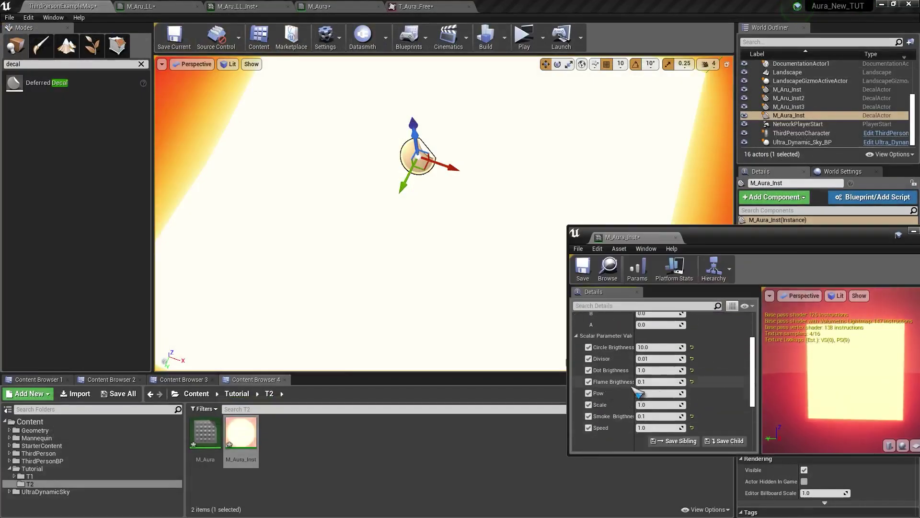
left_click(664, 394)
type("1")
key("Return")
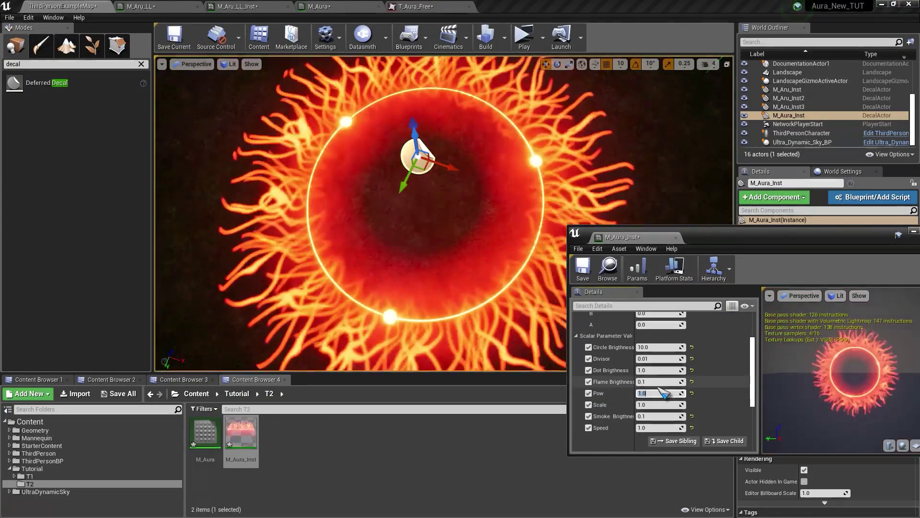
type("2")
key("Return")
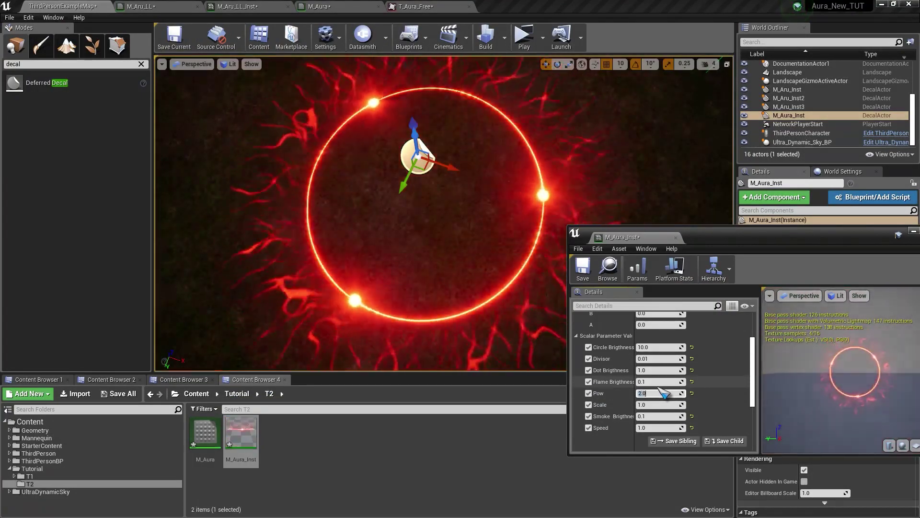
- Set the instance's Smoke Brigthness to 1.0 and its Divisor to 0.02, after trying 1, 0.1 and 0.05 for Divisor
scroll(717, 378, "down", 2)
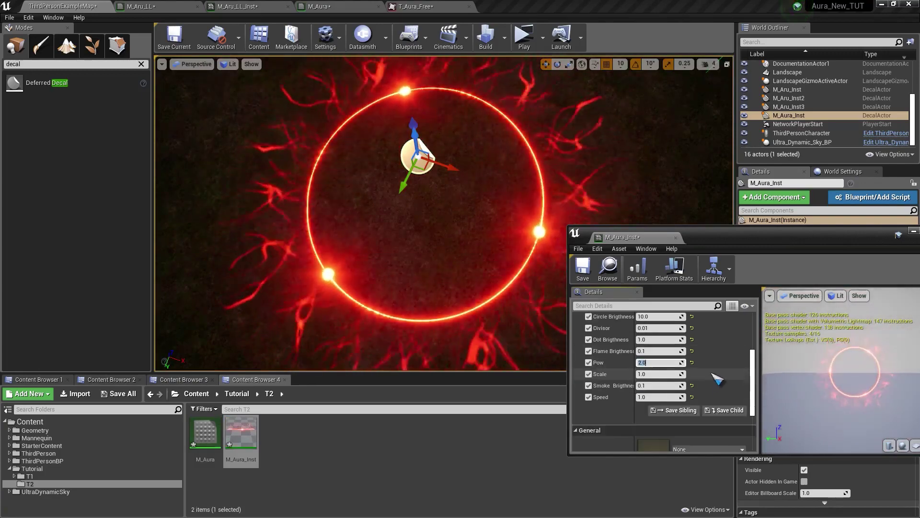
left_click(670, 385)
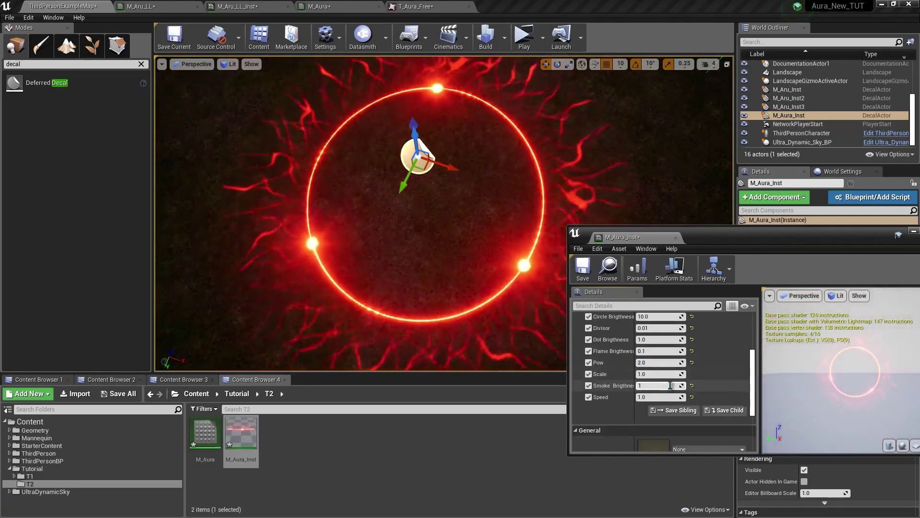
scroll(670, 386, "up", 1)
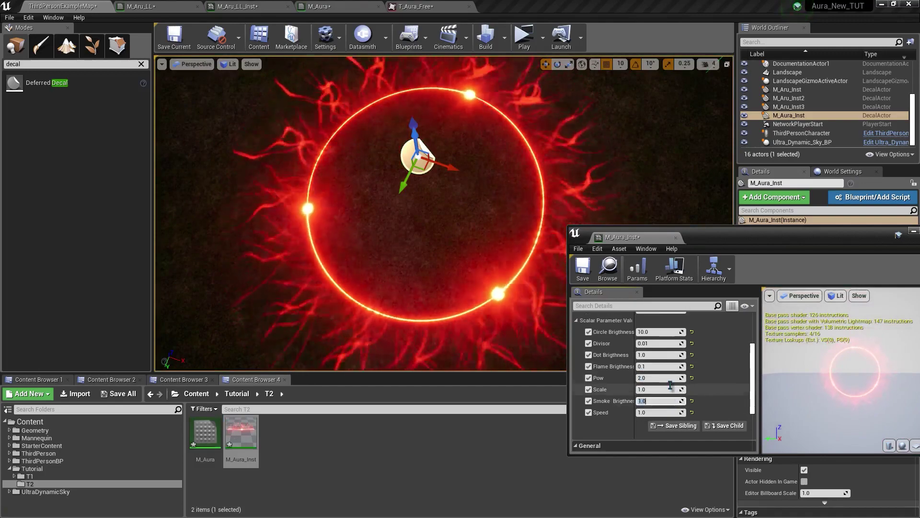
left_click(652, 343)
type("1")
key("Return")
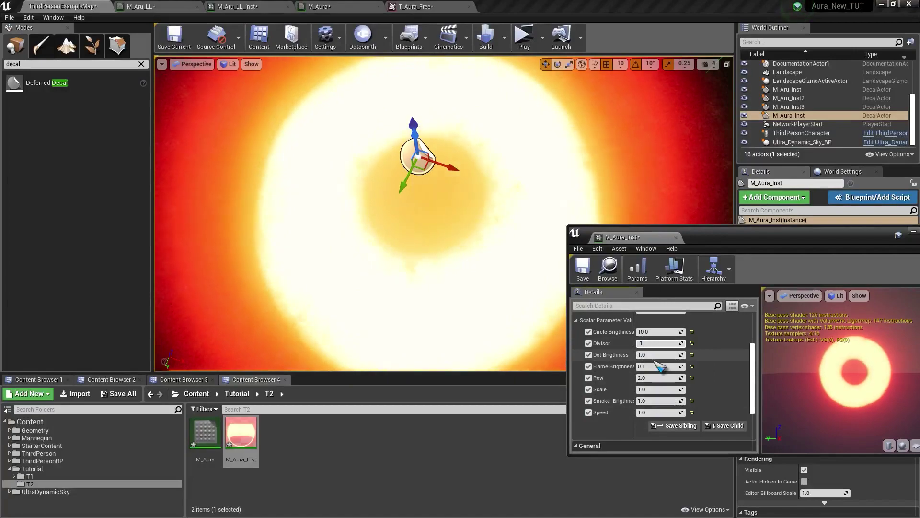
key("Return")
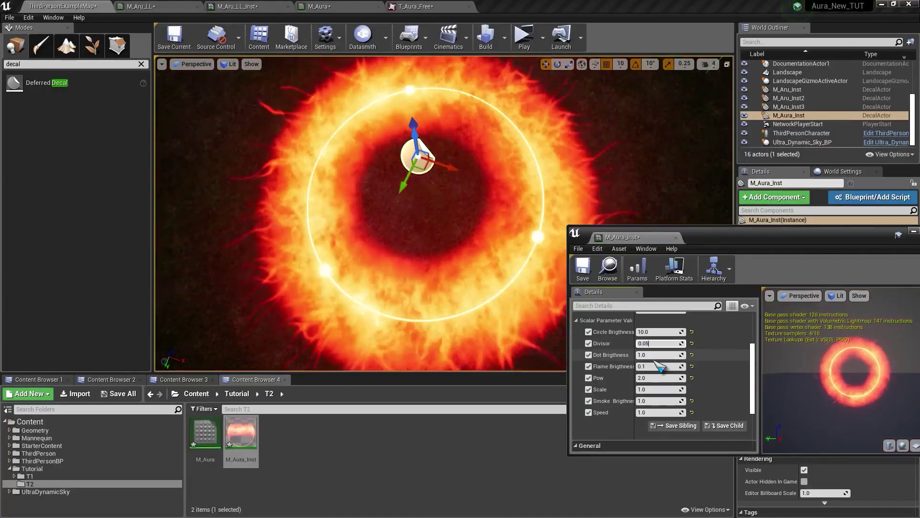
key("Return")
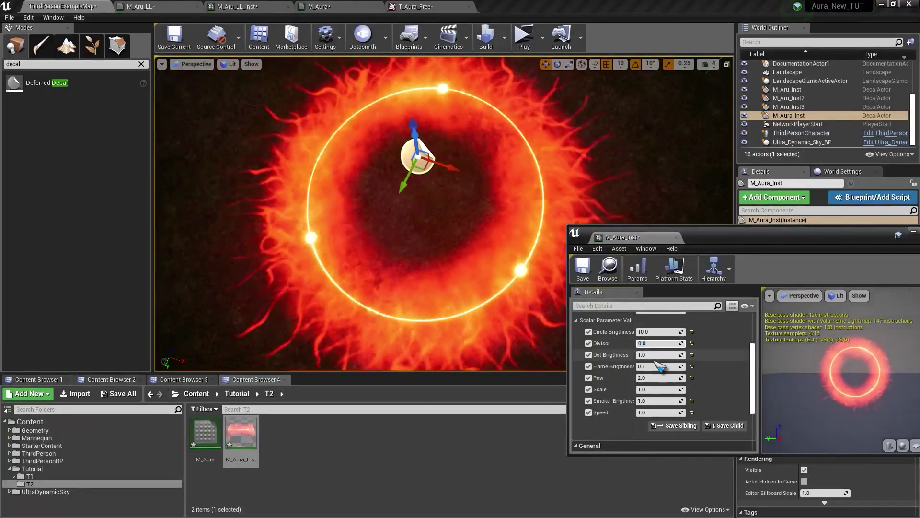
key("BackSpace")
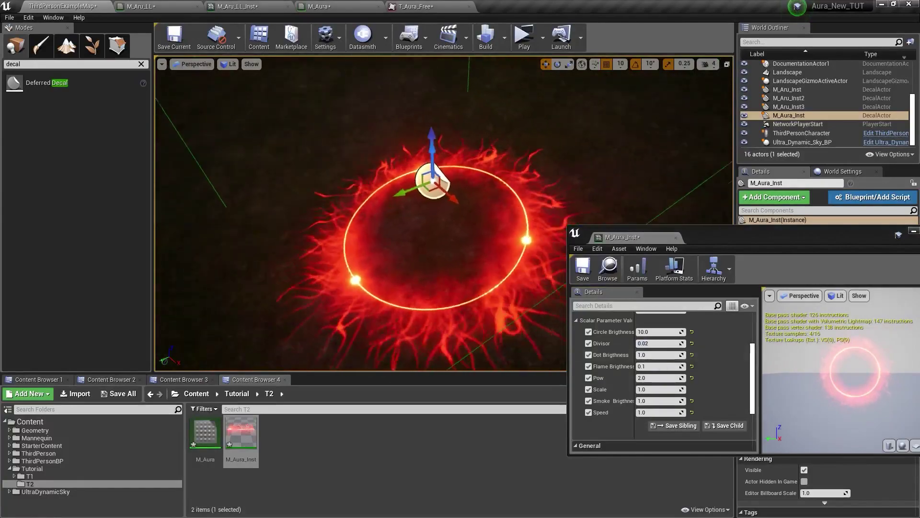
- Try higher Smoke Brigthness values of 10 and 2.0 on the instance
left_click(657, 400)
type("10")
key("Return")
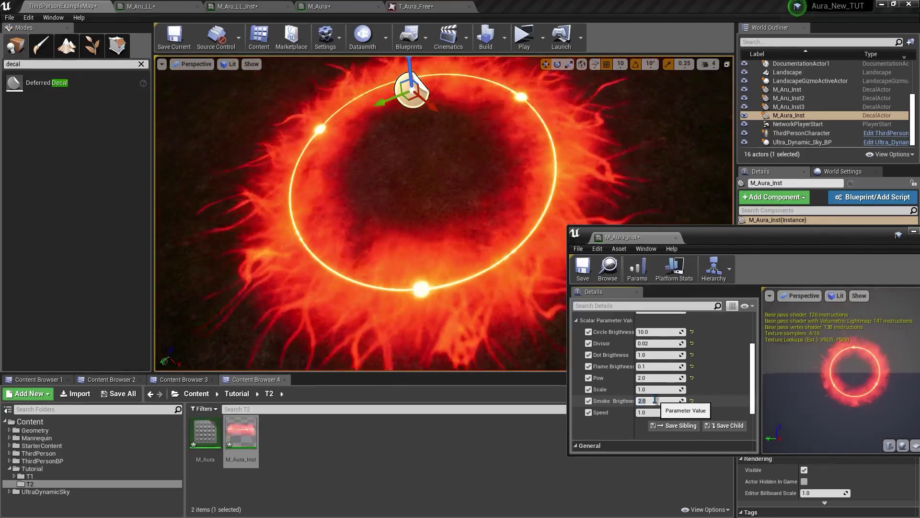
- Increase the instance's Circle Brigthness to 1000
left_click_drag(657, 332, 680, 331)
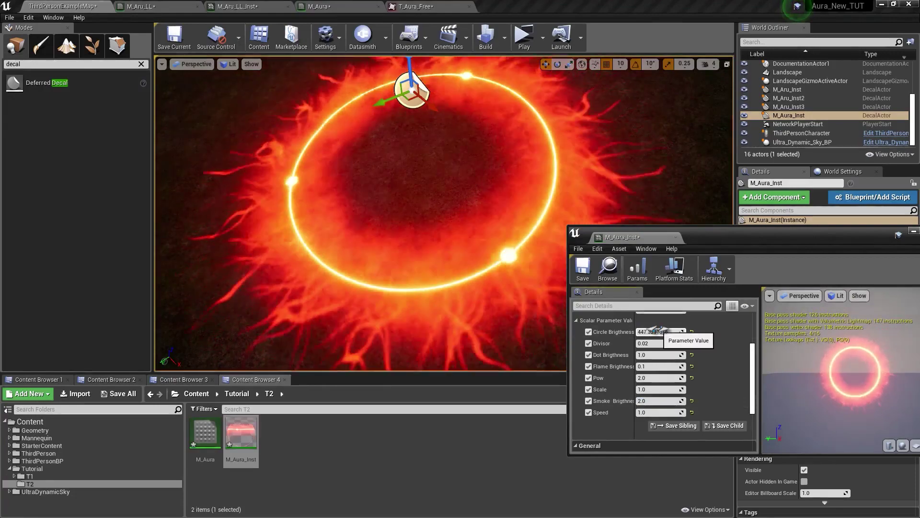
type("100")
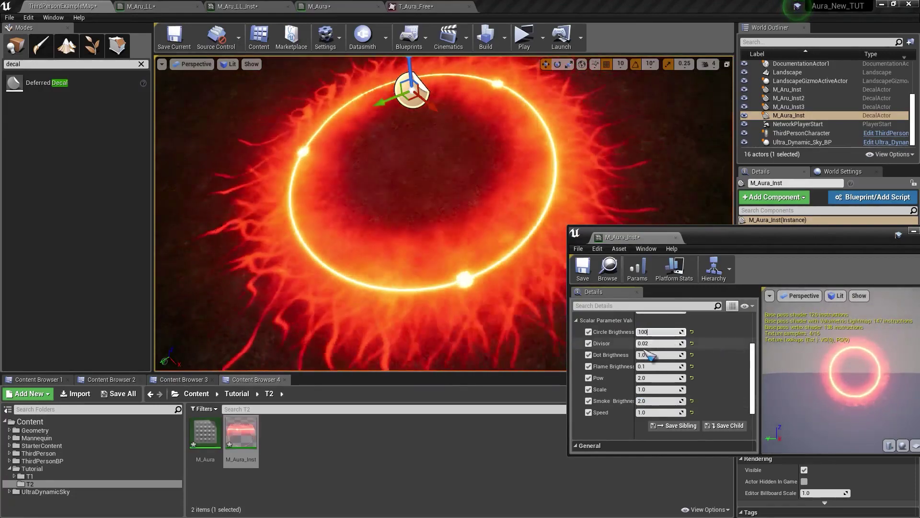
type("0")
key("Return")
- Set the instance's Smoke Brigthness to 1.0 and change its Color to orange with R 500 and G 59.3751984, after trying violet
mouse_move(479, 269)
right_mouse_down()
mouse_move(460, 249)
mouse_move(468, 263)
mouse_move(456, 269)
mouse_move(484, 272)
right_mouse_up()
left_click(654, 401)
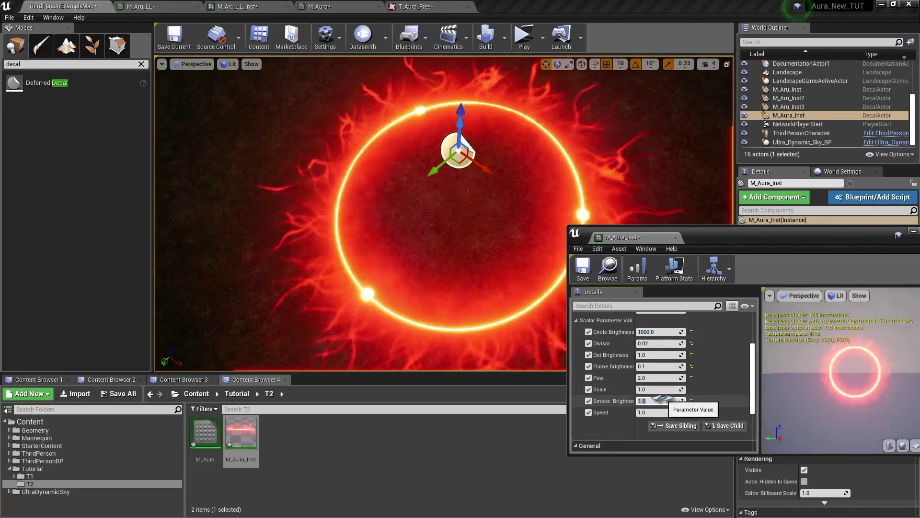
scroll(659, 374, "up", 3)
left_click(703, 346)
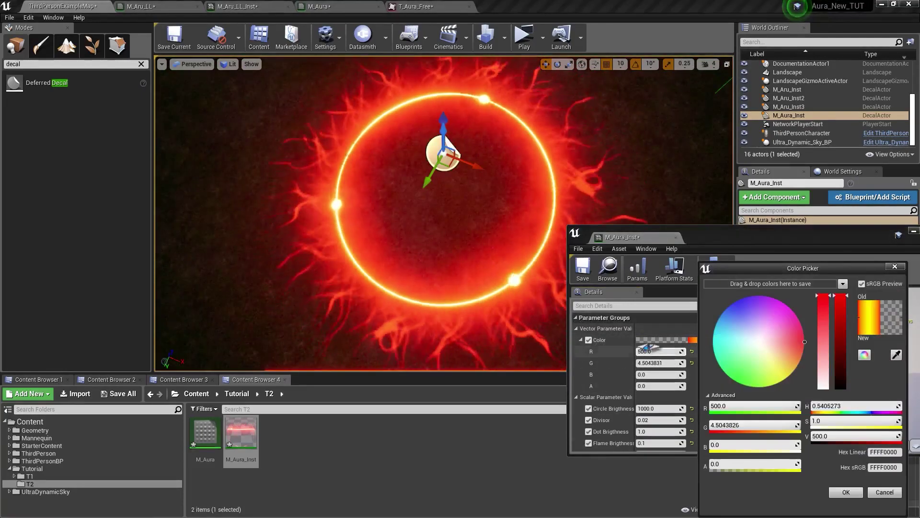
left_click(740, 299)
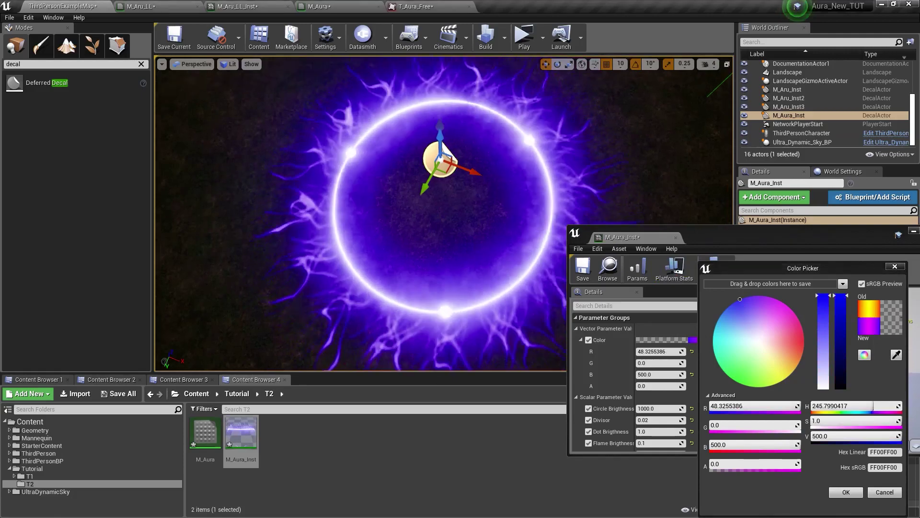
left_click_drag(766, 325, 724, 405)
left_click(804, 347)
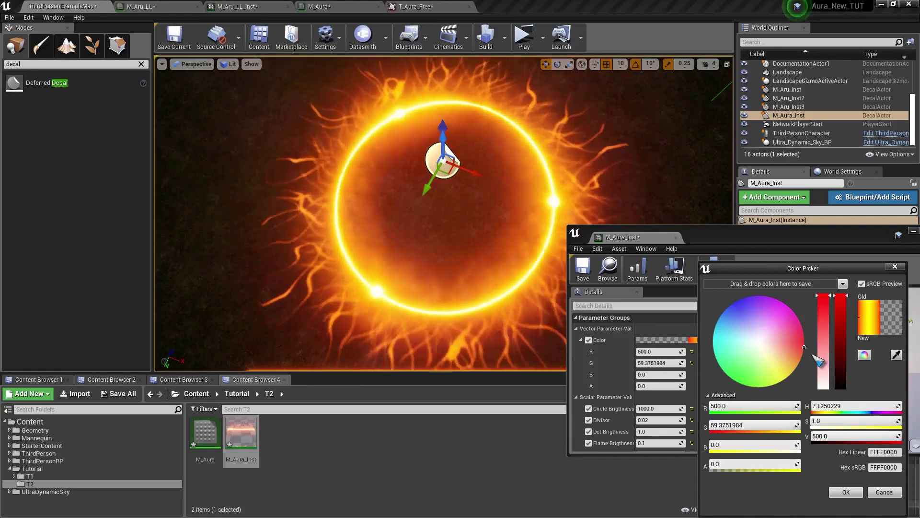
right_click_drag(468, 223, 480, 224)
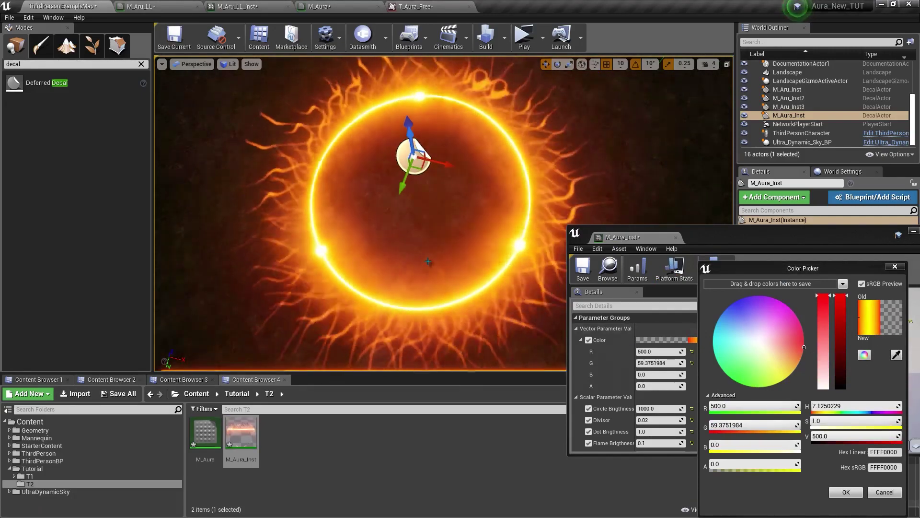
key("s")
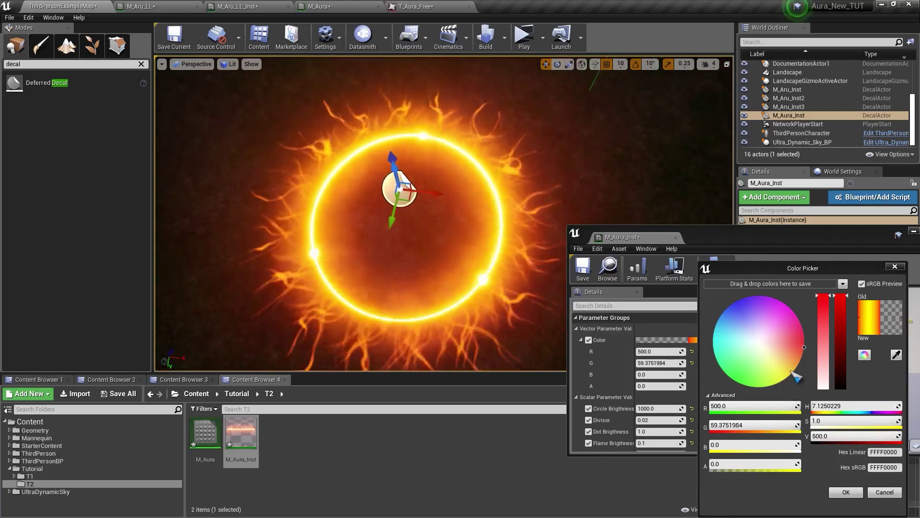
left_click(836, 494)
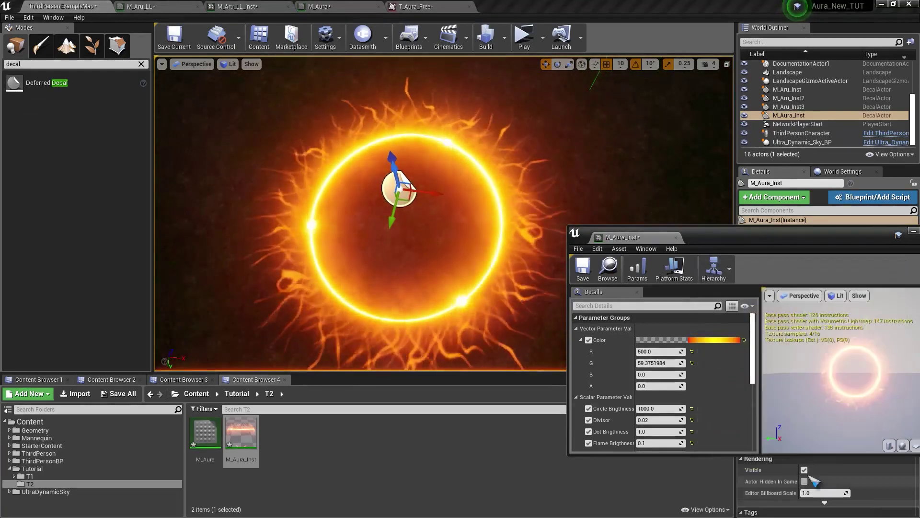
left_click(291, 5)
scroll(289, 188, "down", 4)
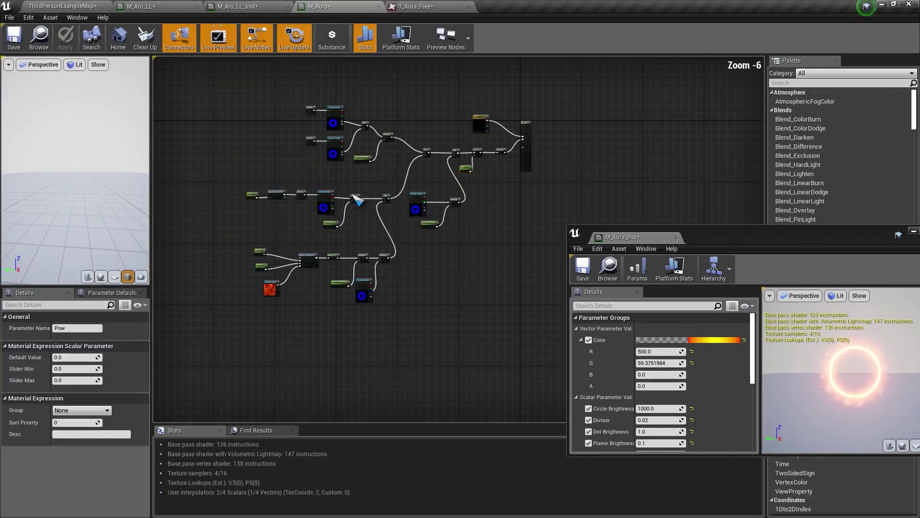
scroll(289, 189, "up", 4)
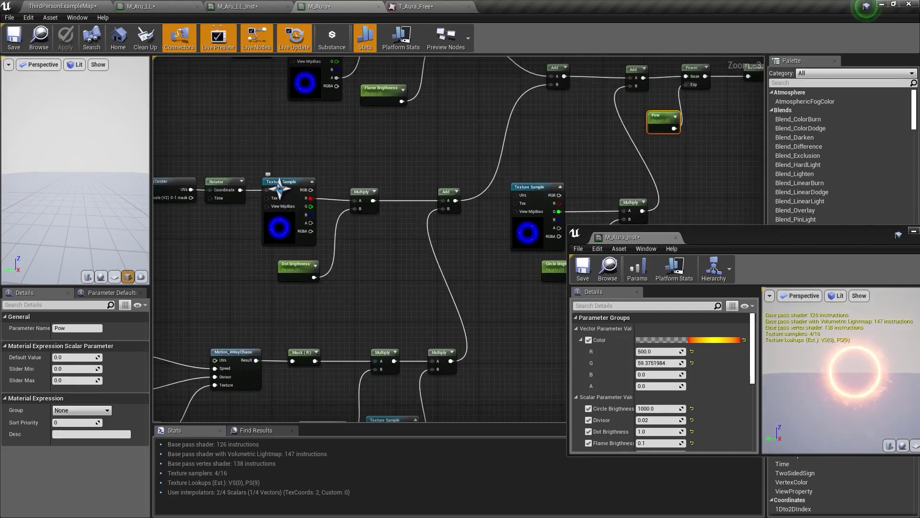
right_click(279, 183)
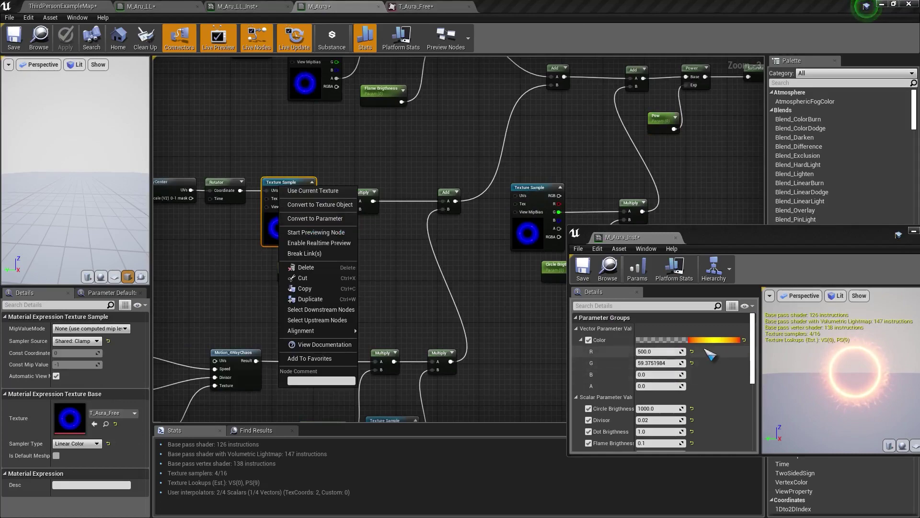
- Select the ThirdPersonCharacter in the level and open its blueprint for editing
left_click(111, 6)
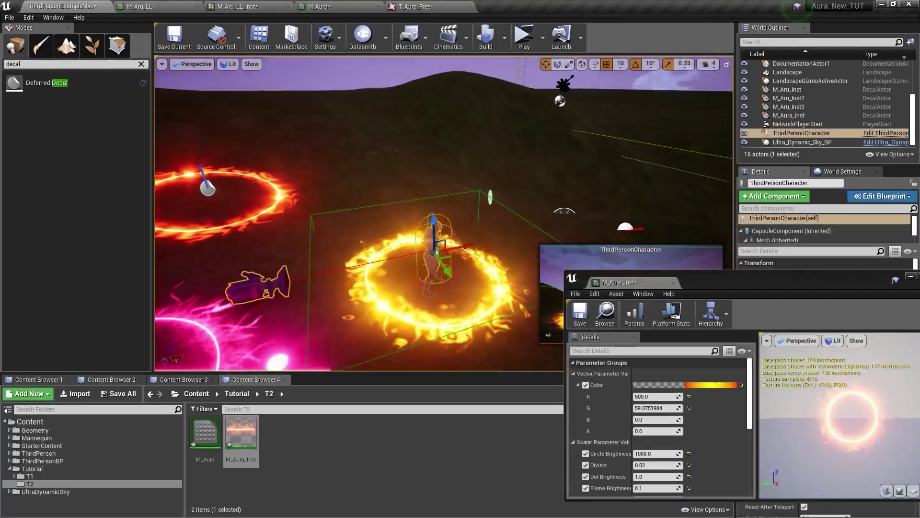
mouse_move(460, 166)
right_mouse_down()
mouse_move(463, 188)
mouse_move(460, 167)
right_mouse_up()
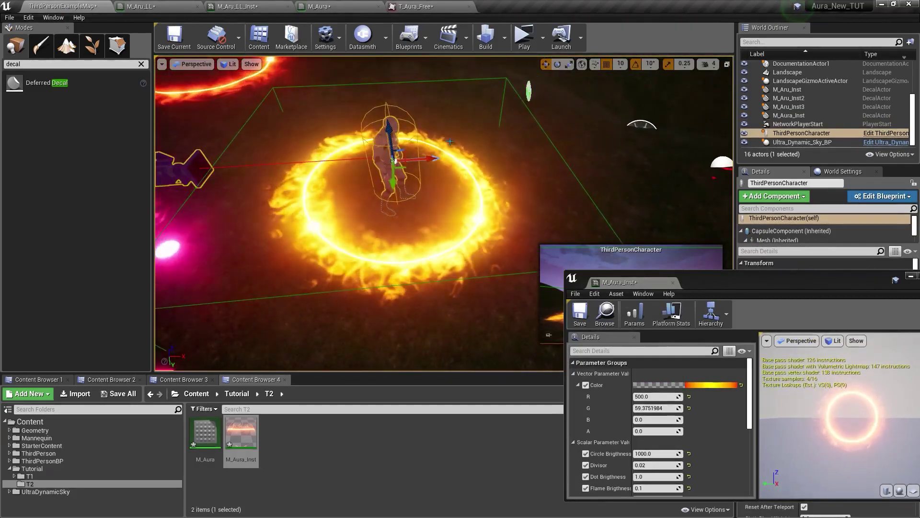
left_click(858, 196)
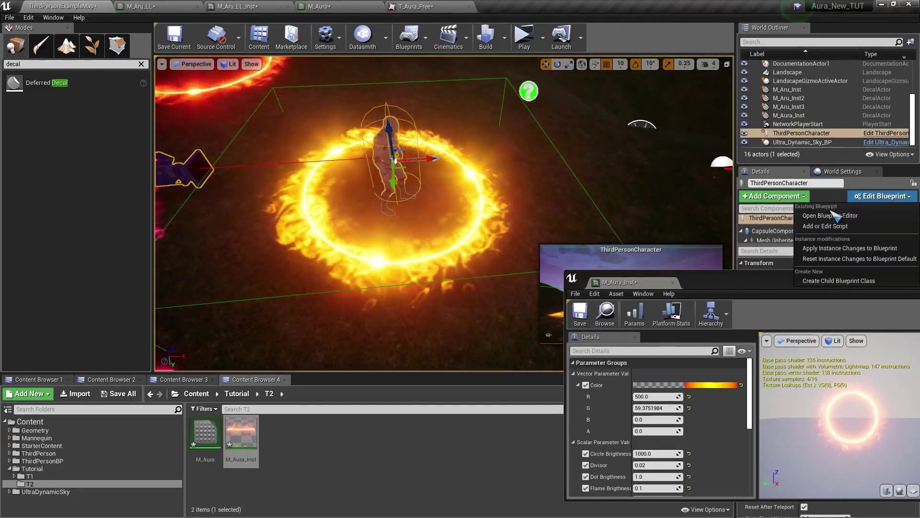
left_click(836, 216)
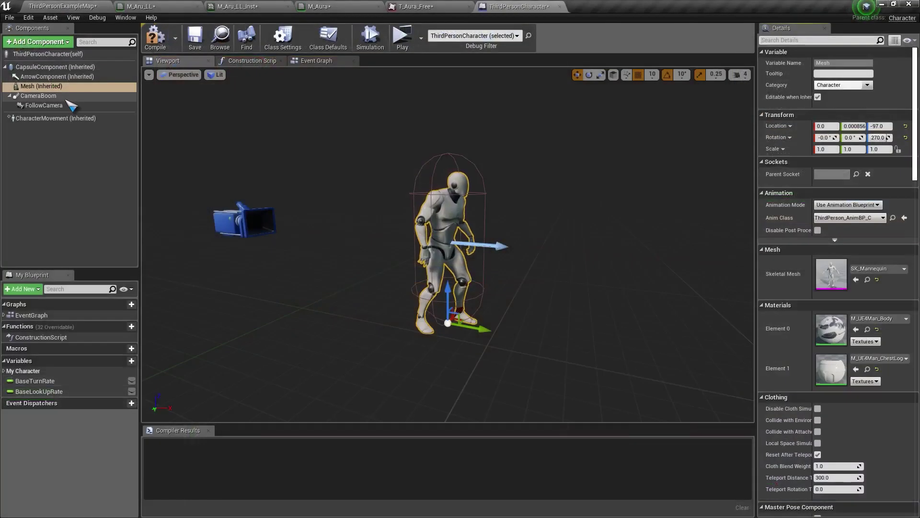
- Add a Decal component under the character's Mesh and keep its default name
left_click(36, 42)
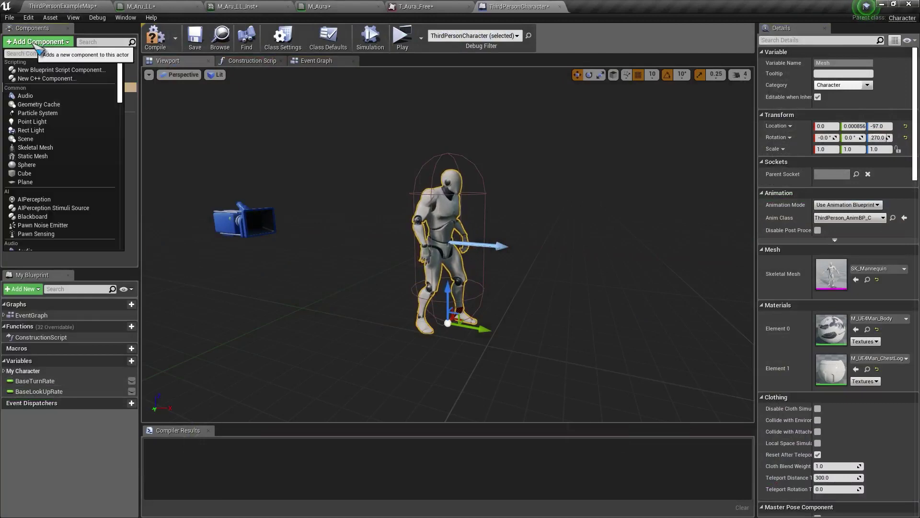
type("decal")
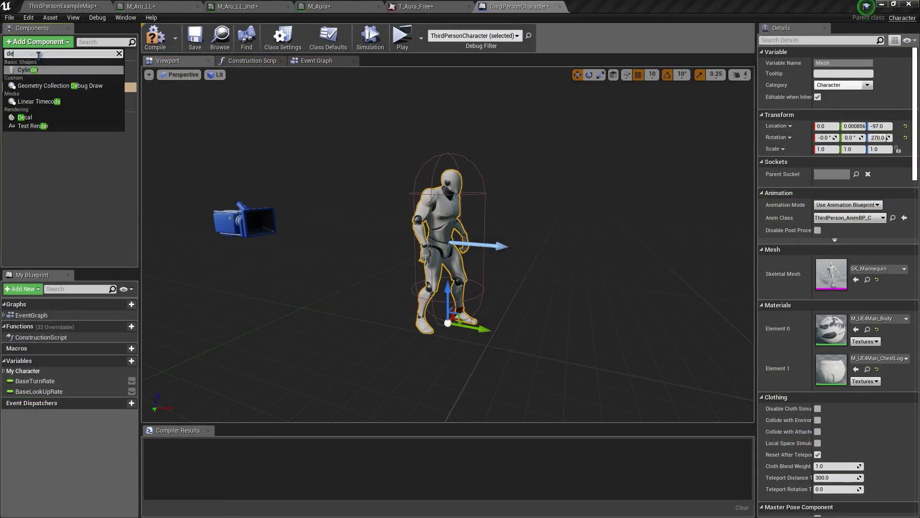
left_click(27, 97)
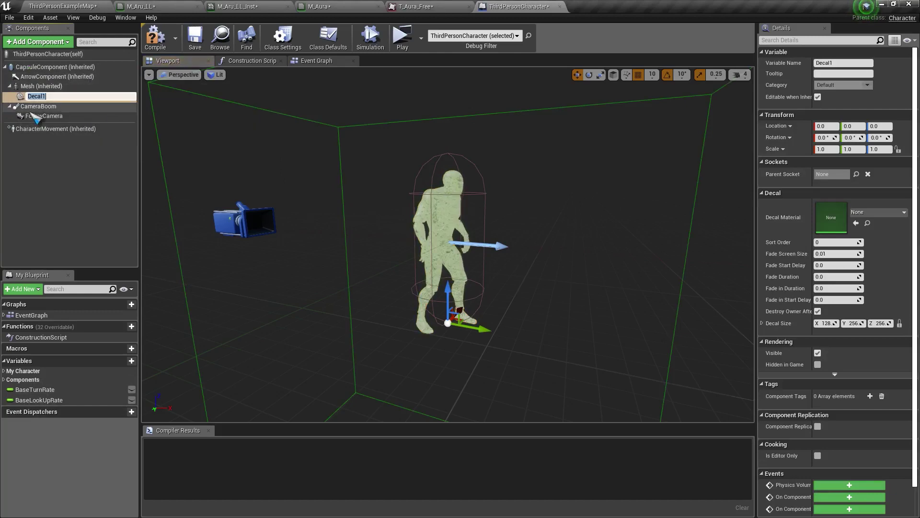
left_click(50, 178)
left_click(33, 95)
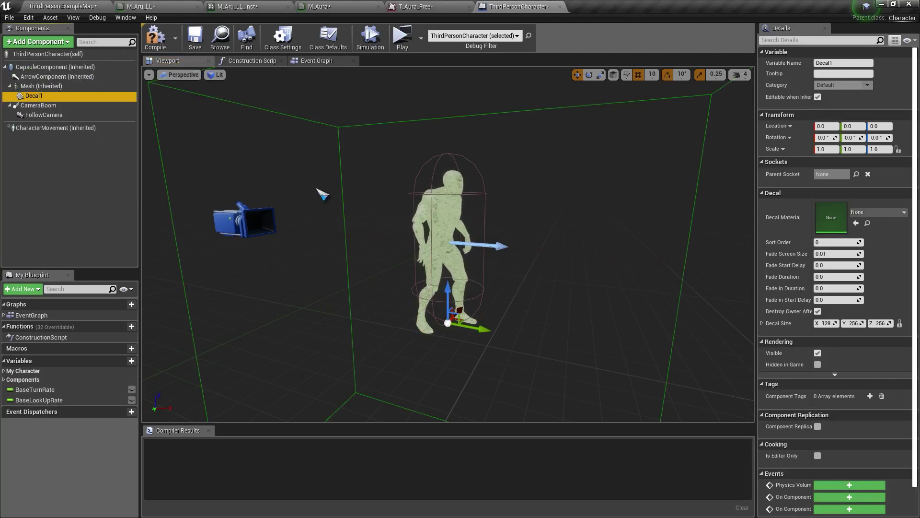
- Turn off Receives Decals on the character's Mesh component
left_click(43, 86)
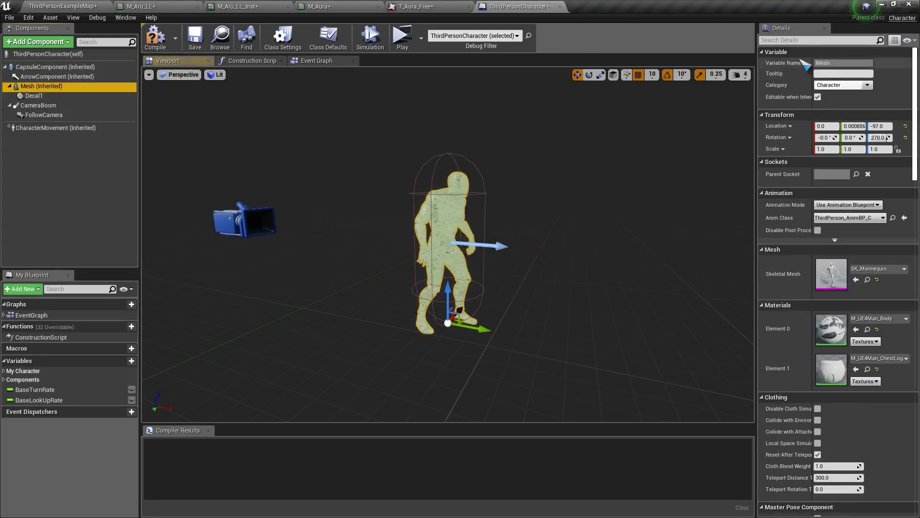
left_click(797, 40)
type("deca")
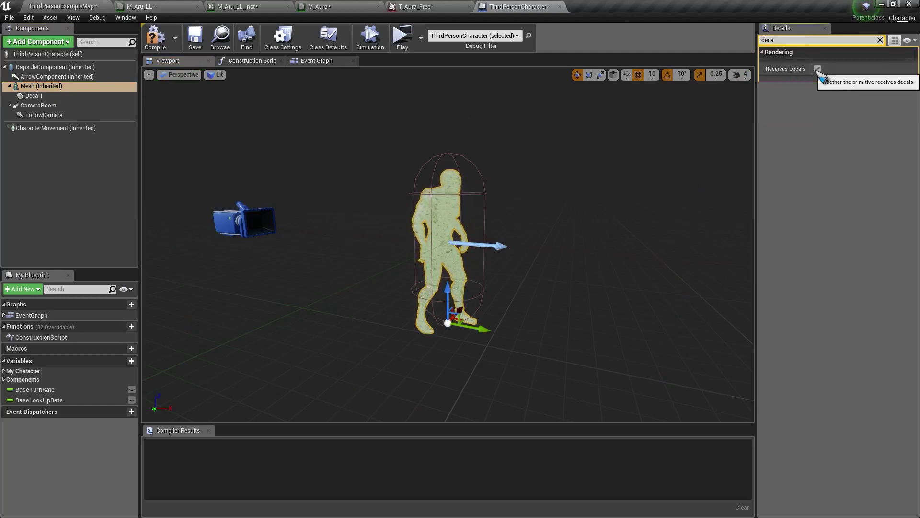
left_click(818, 68)
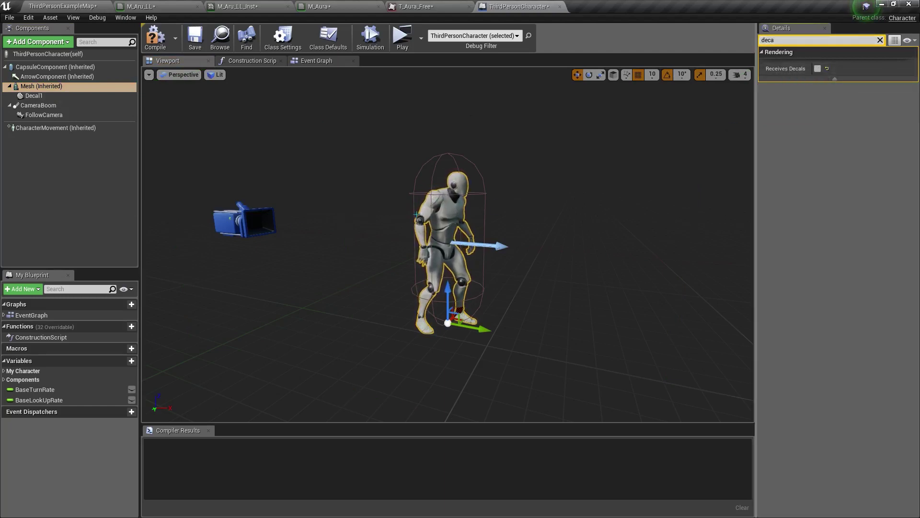
- Assign M_Aura_Inst as the Decal Material of the character's Decal1 component
left_click(39, 95)
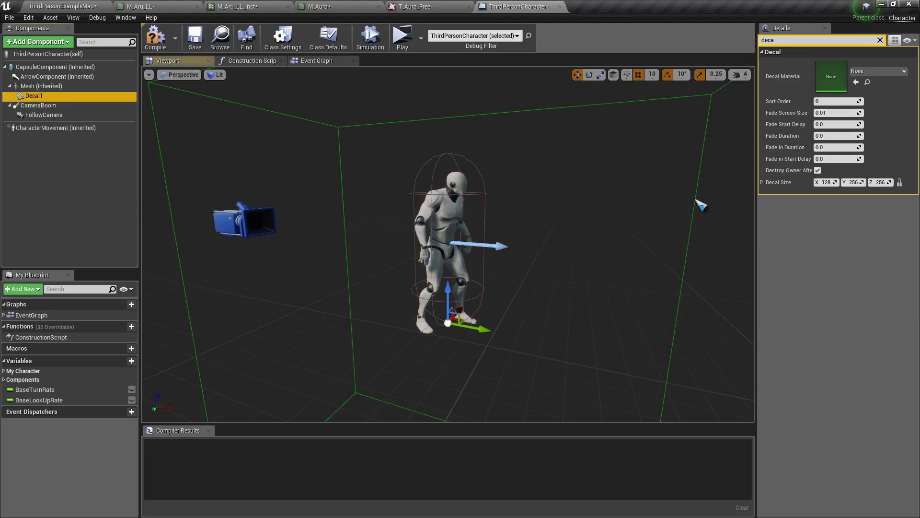
left_click(880, 40)
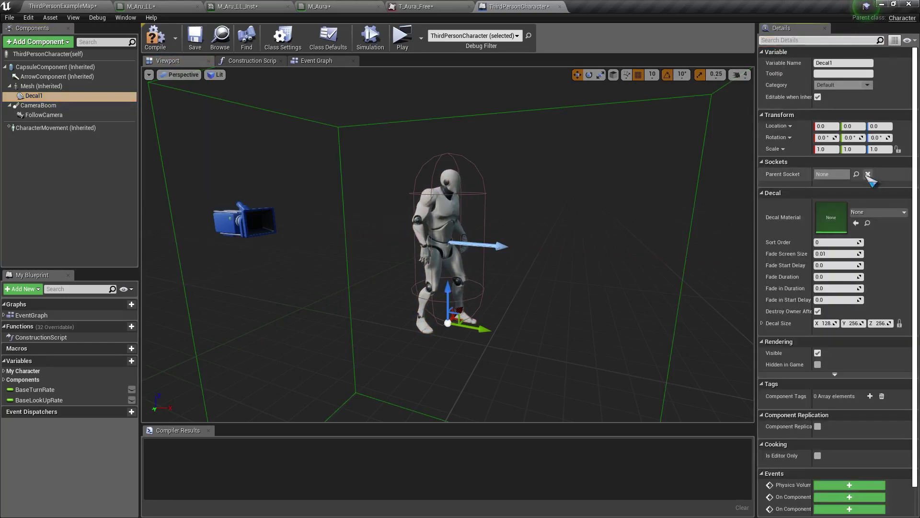
left_click(91, 6)
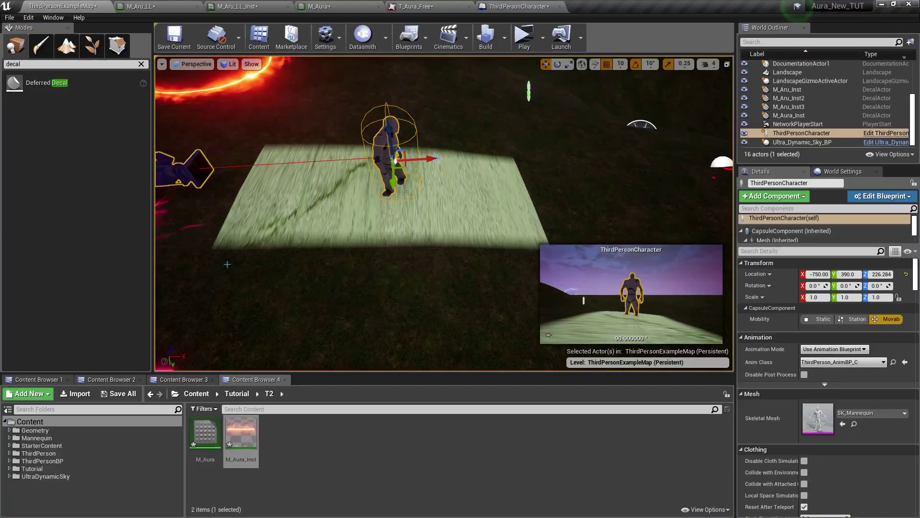
left_click(518, 7)
left_click(856, 223)
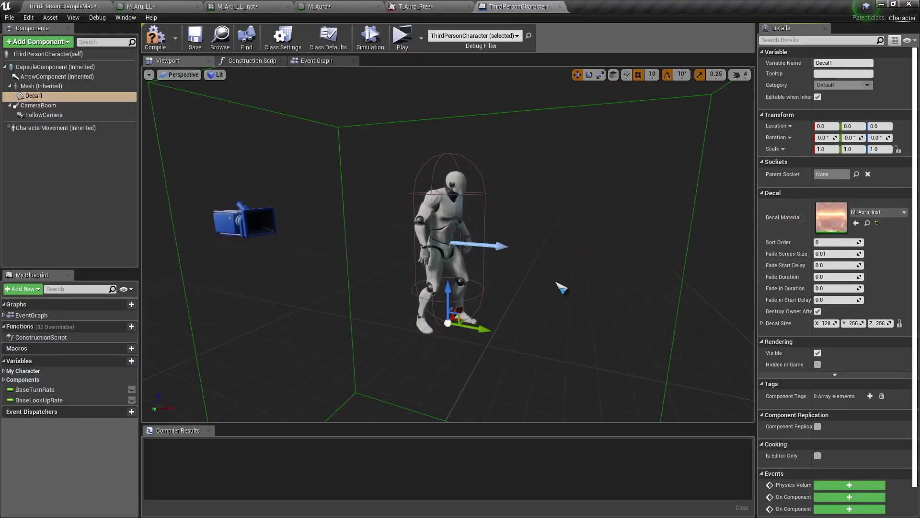
- Compile the character blueprint and move the ThirdPersonCharacter along X to -640 in the level
right_click_drag(562, 288, 549, 295)
left_click(160, 42)
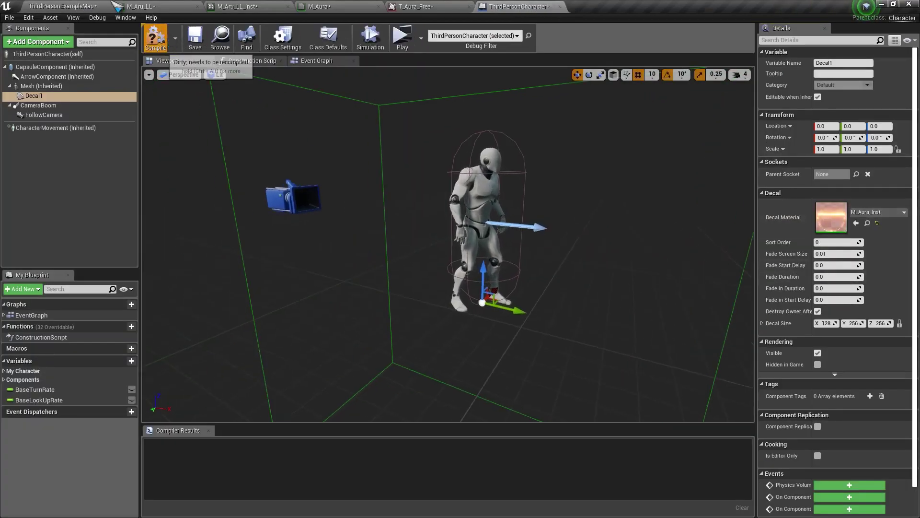
left_click(62, 6)
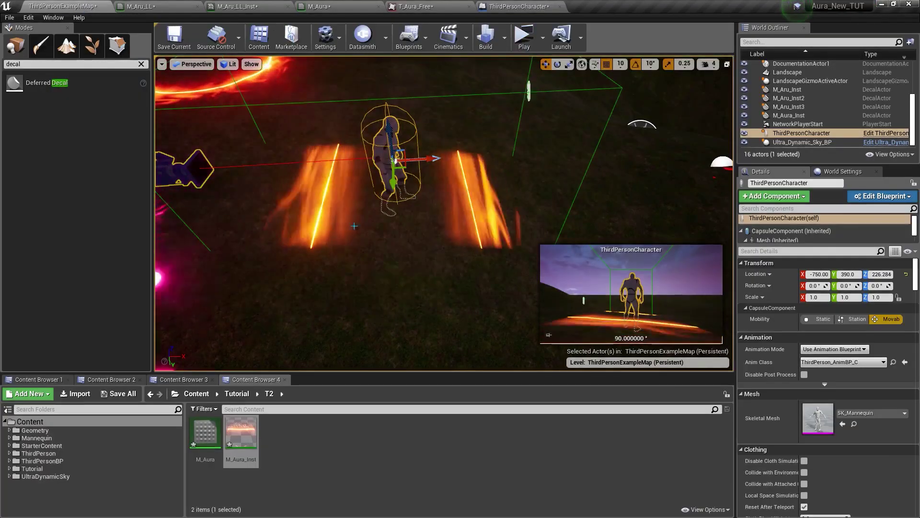
left_click_drag(429, 157, 492, 151)
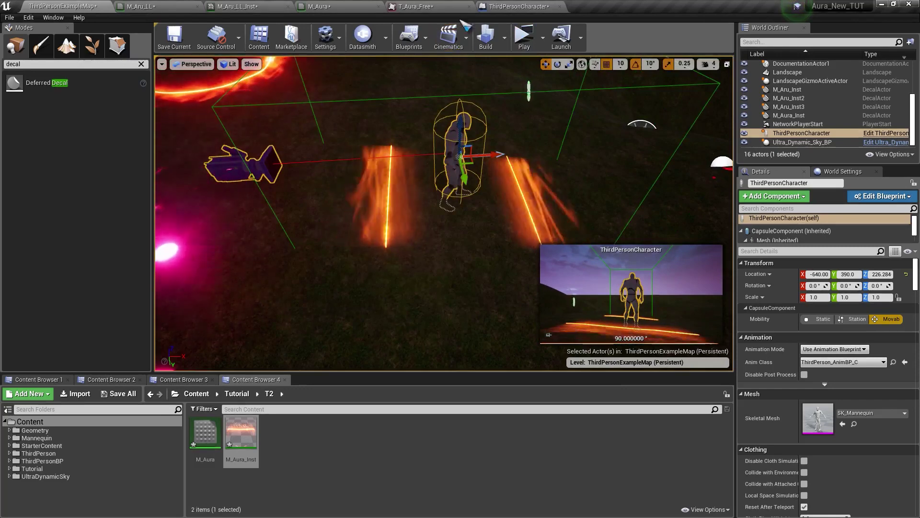
- Set the Decal1 component's Y rotation to 90 degrees and recompile the character blueprint
left_click(519, 7)
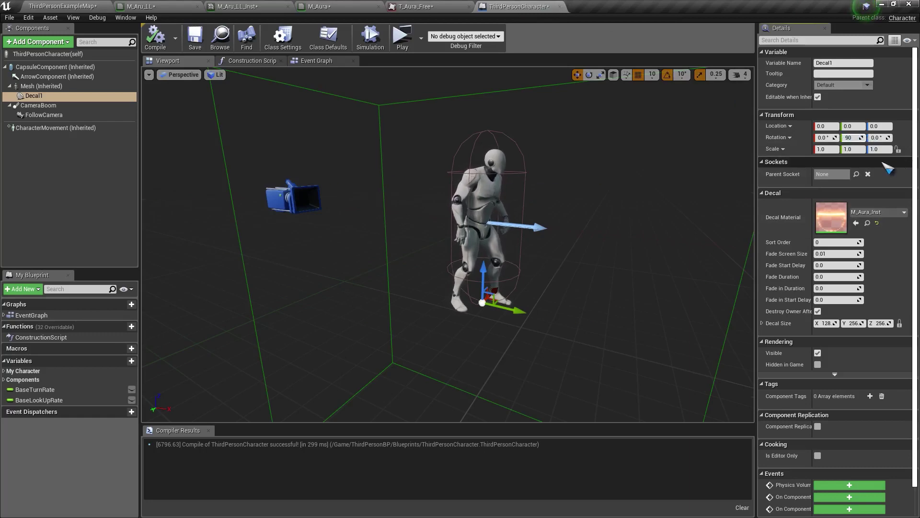
key("Return")
left_click(156, 37)
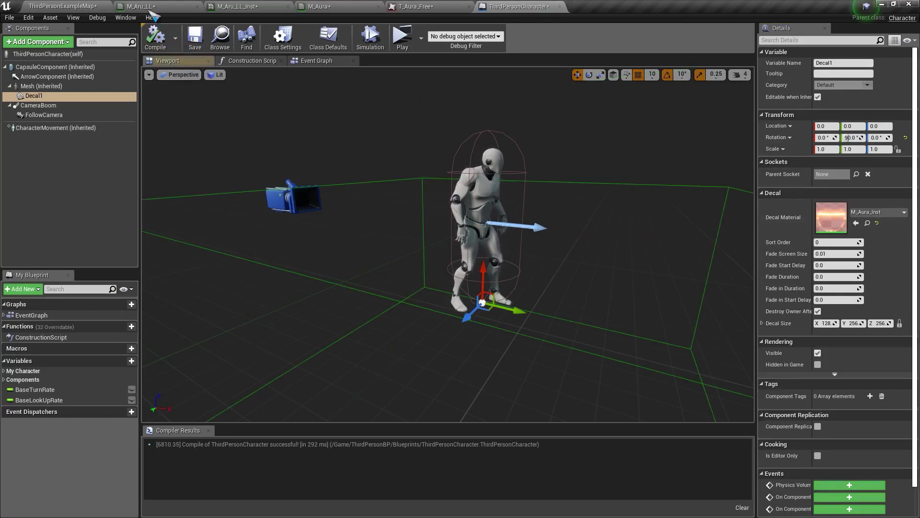
- Play the level and run and jump with the character to check its aura decal in motion, and end the preview
left_click(95, 7)
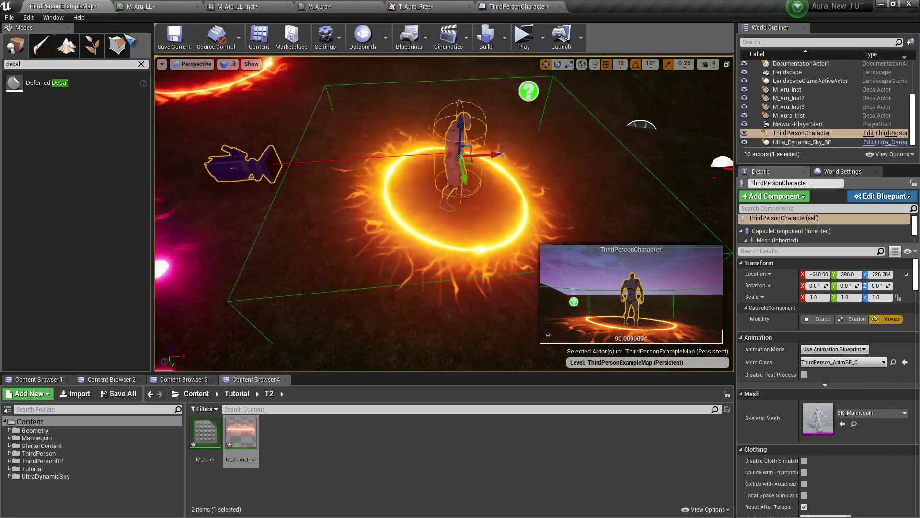
left_click(523, 46)
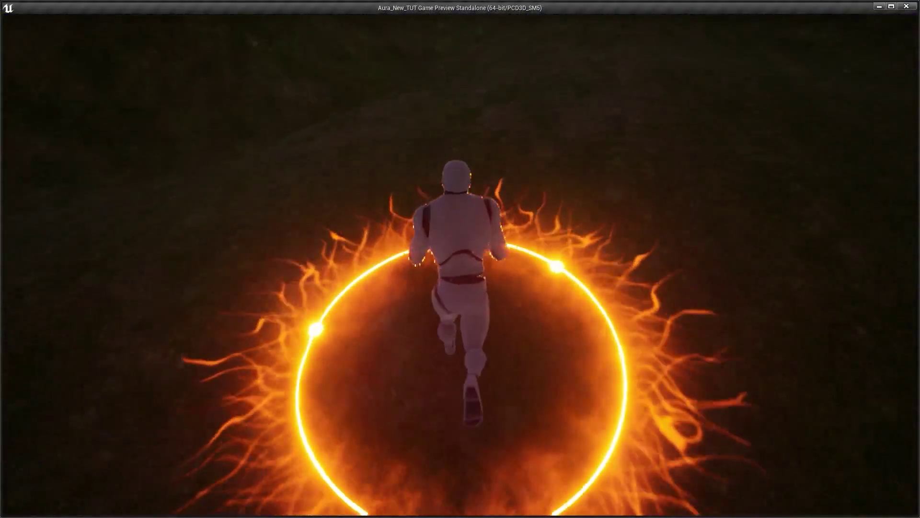
key("space")
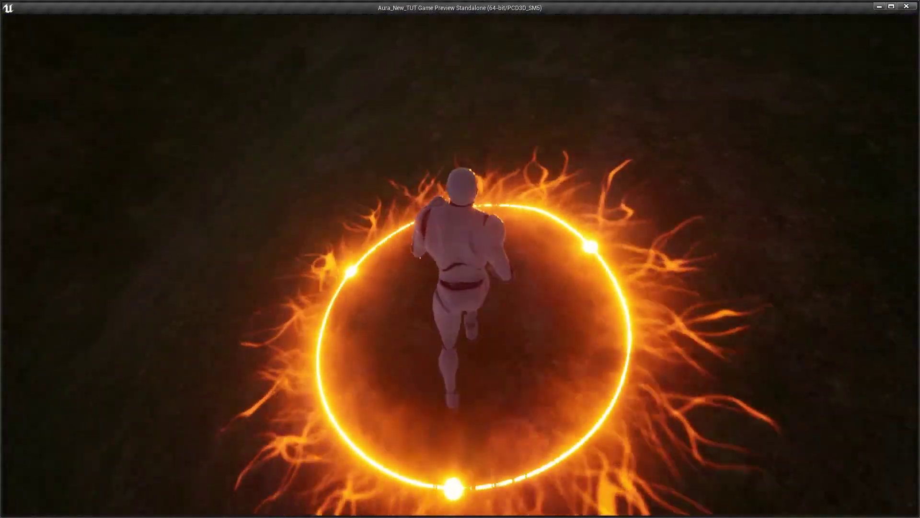
key("space")
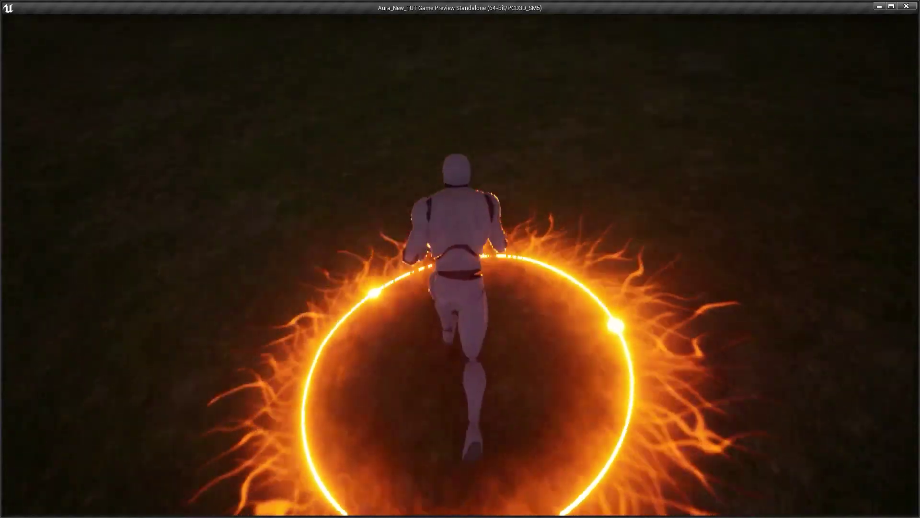
key("w")
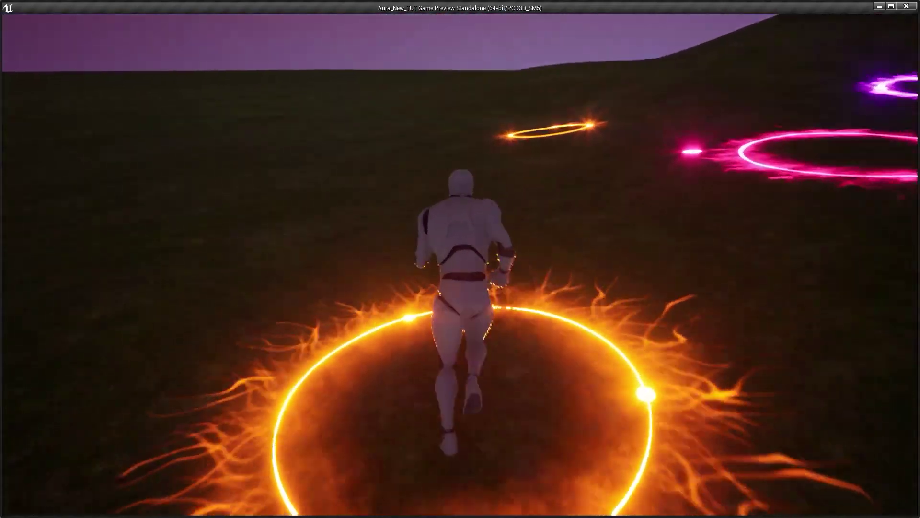
key("w")
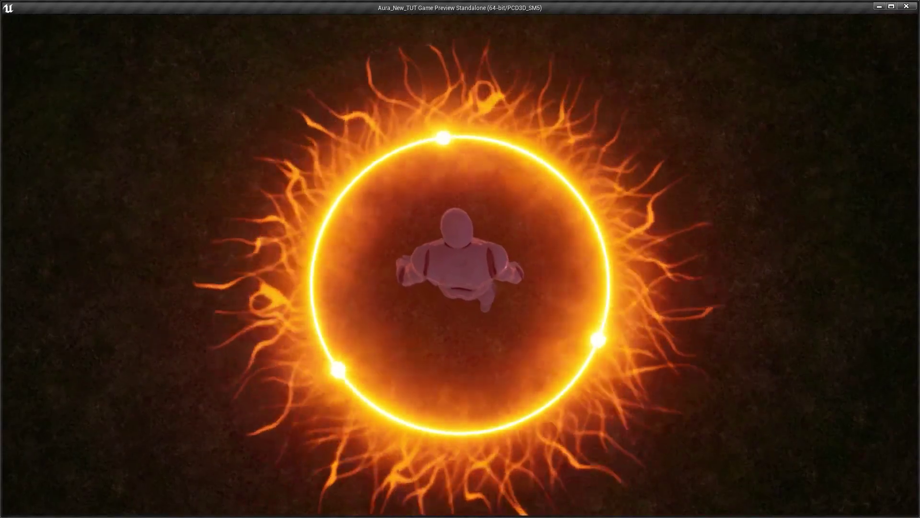
key("Escape")
- Reopen M_Aura_Inst in a floating window over the level view and reduce its Scale to 0.890984
right_click_drag(444, 213, 426, 259)
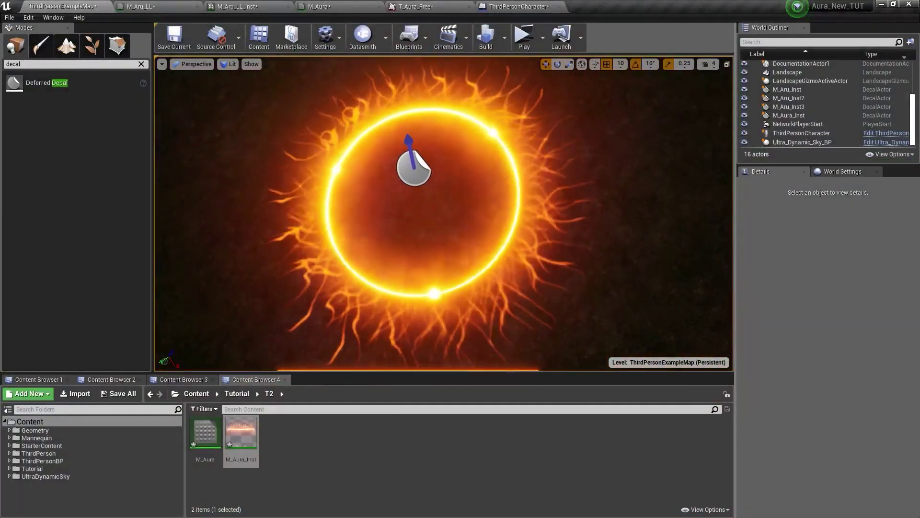
double_click(227, 446)
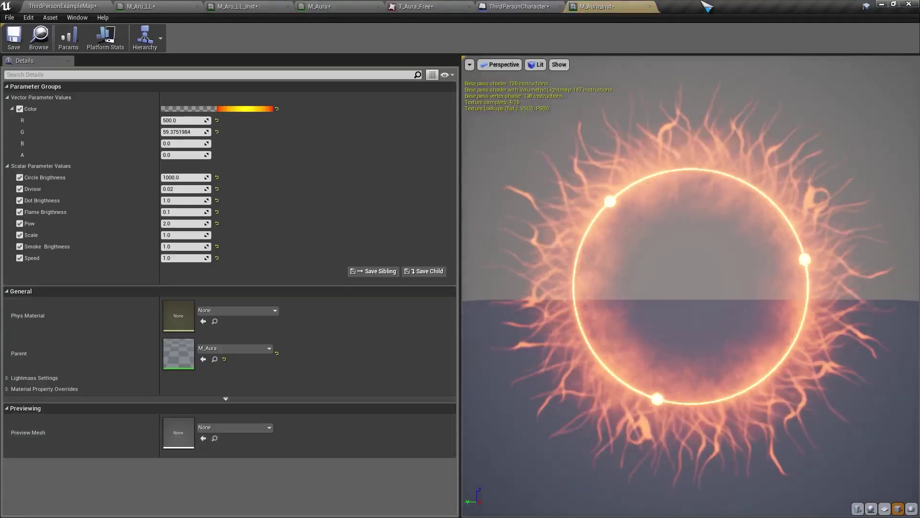
left_click_drag(627, 7, 629, 228)
scroll(668, 413, "down", 4)
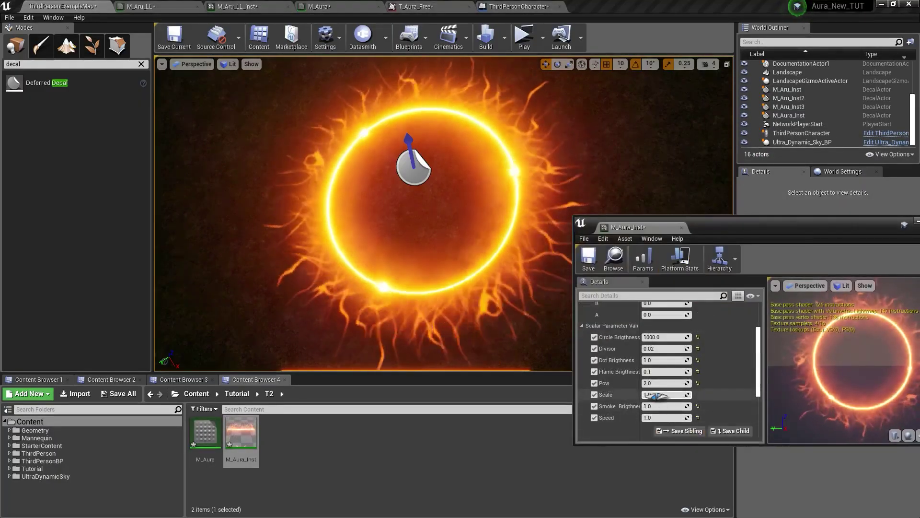
mouse_move(656, 395)
left_mouse_down()
mouse_move(664, 395)
mouse_move(647, 396)
mouse_move(666, 395)
left_mouse_up()
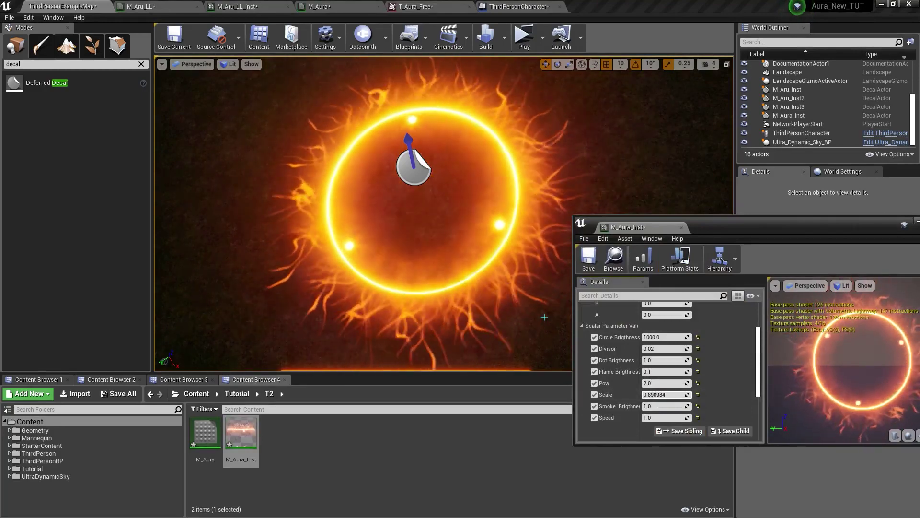